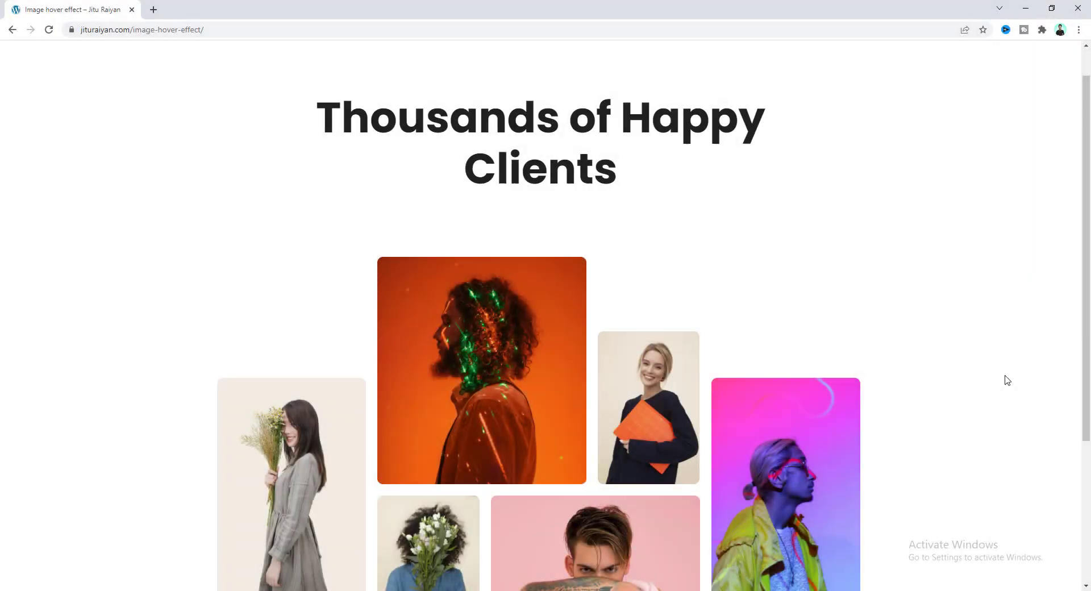
# Open the 'Image hover effect' page in Elementor, showing only the 'Thousands of Happy Clients' heading
pyautogui.scroll(-3, 1006, 380)
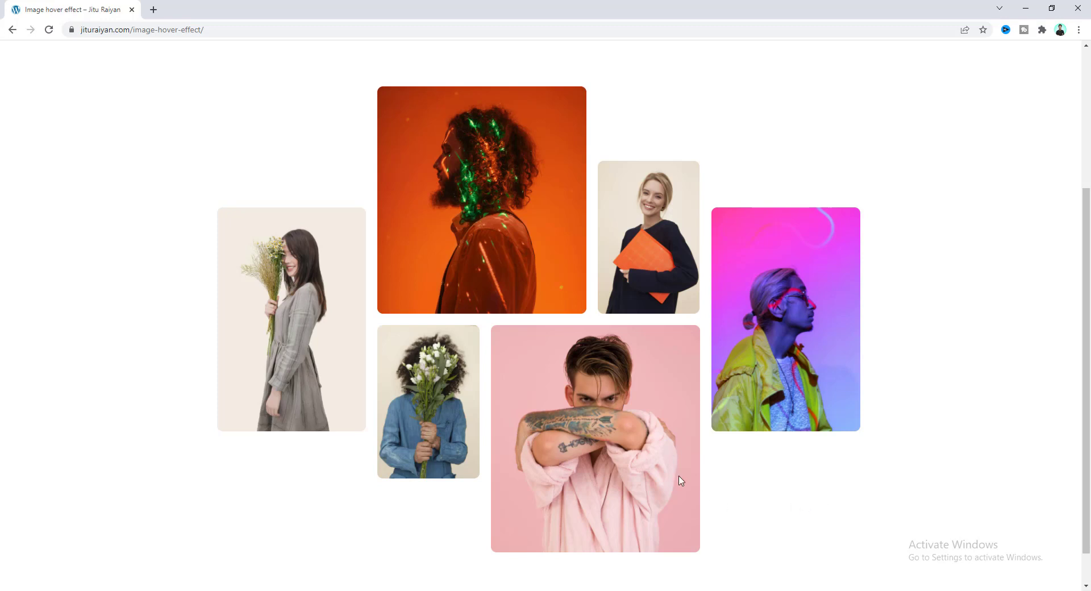
pyautogui.moveTo(403, 374)
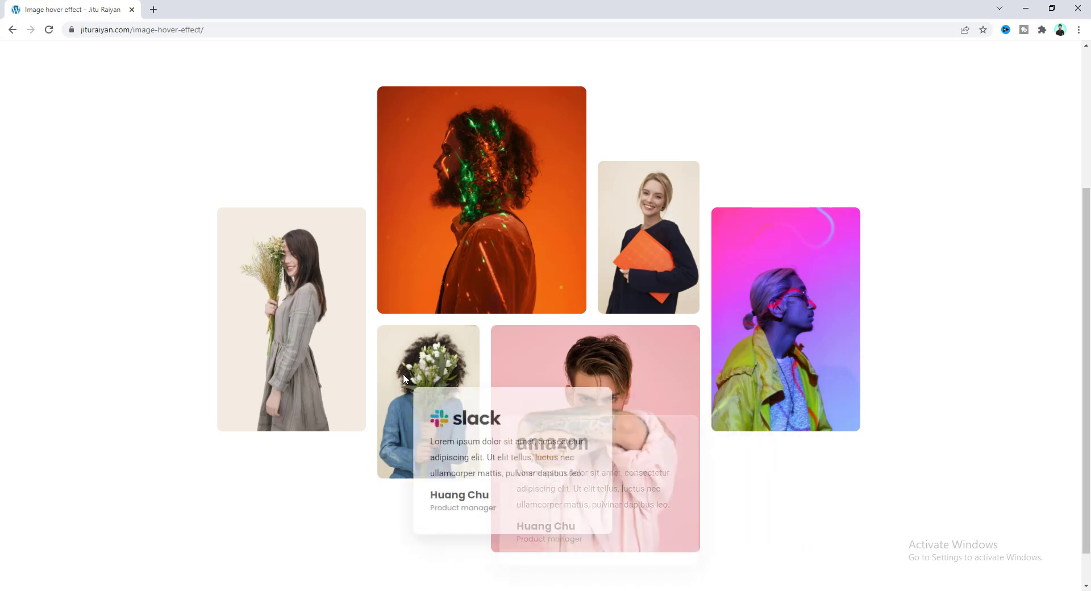
pyautogui.moveTo(305, 262)
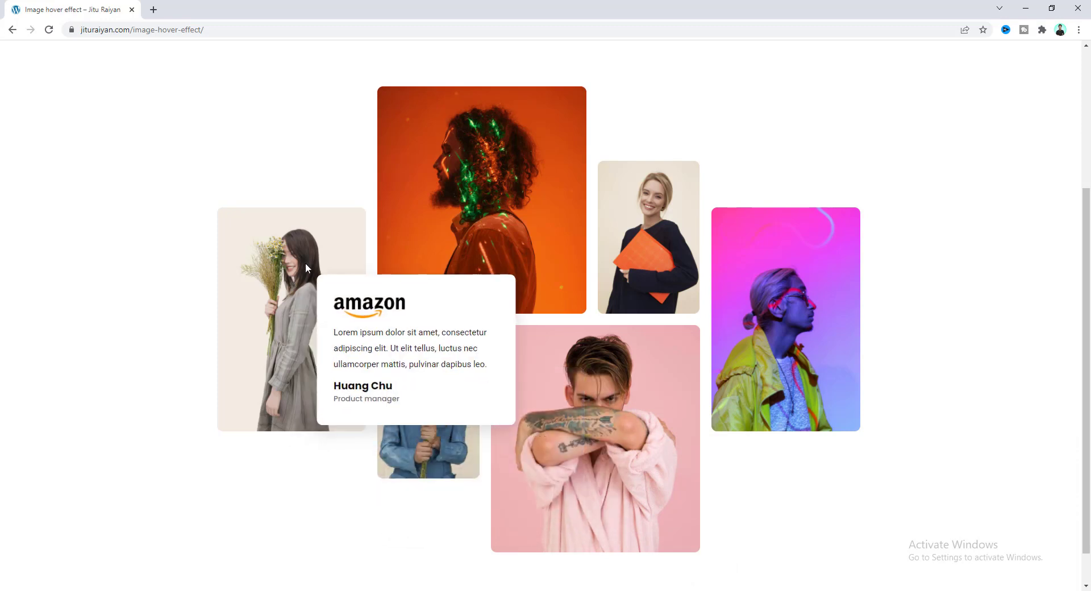
pyautogui.moveTo(621, 186)
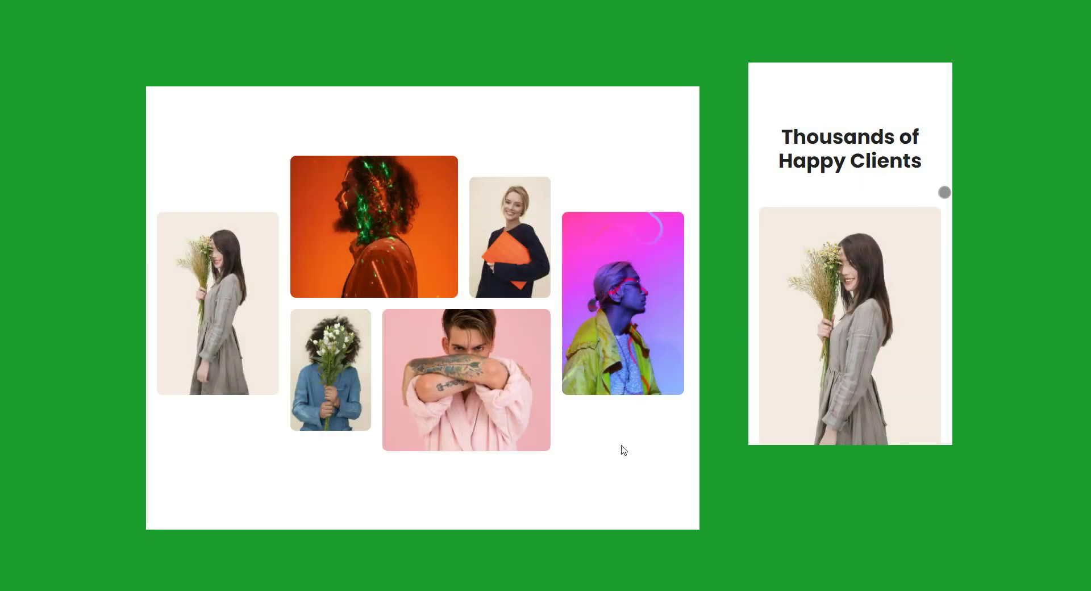
pyautogui.moveTo(622, 308)
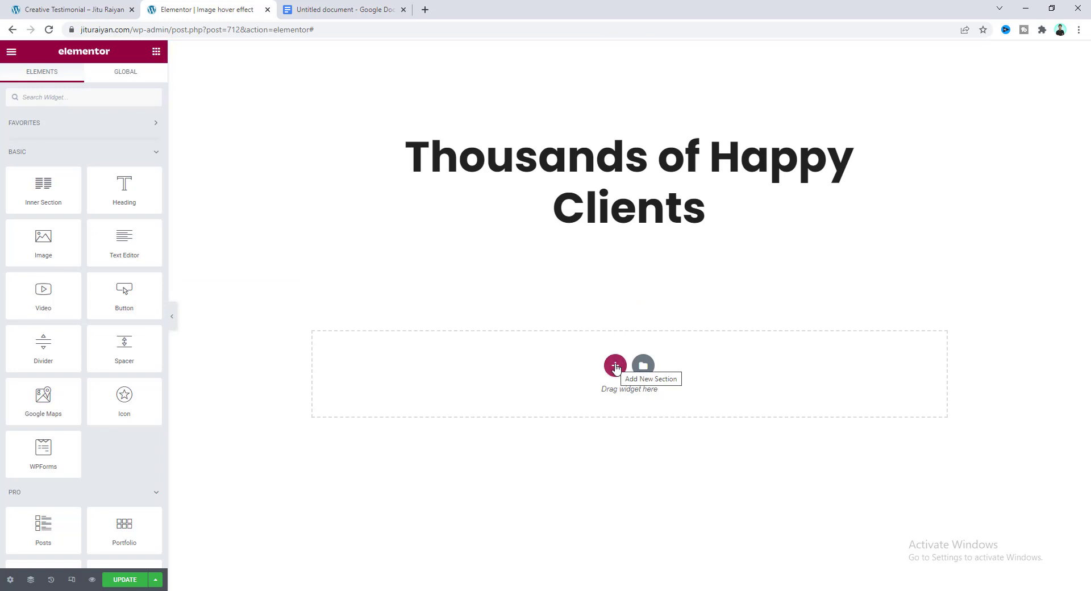
# Add a three-column section and place the woman-with-flowers portrait in its first column
pyautogui.click(616, 367)
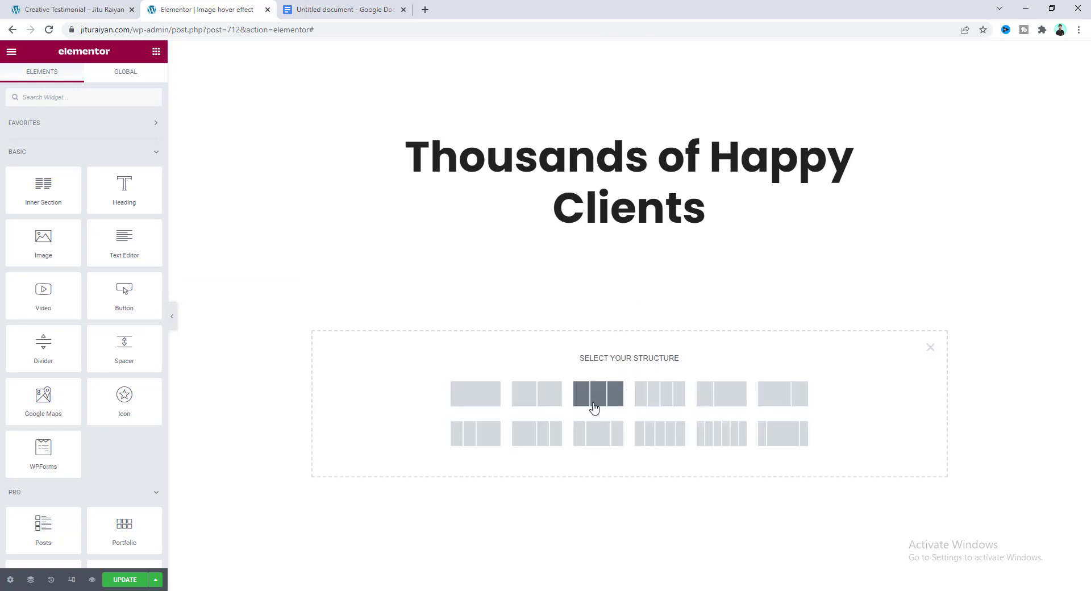
pyautogui.click(607, 385)
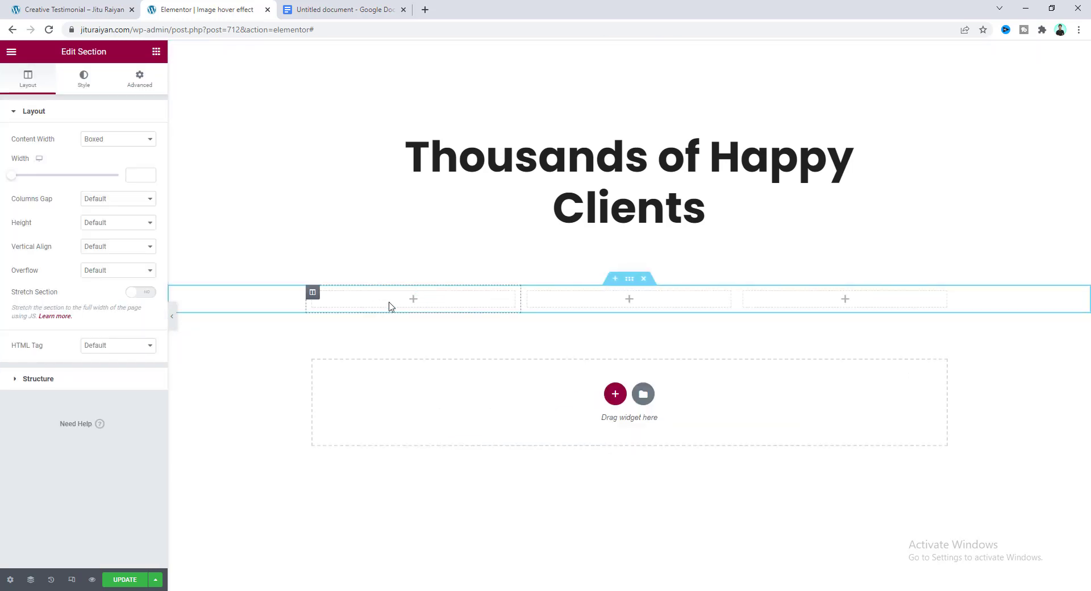
pyautogui.click(156, 52)
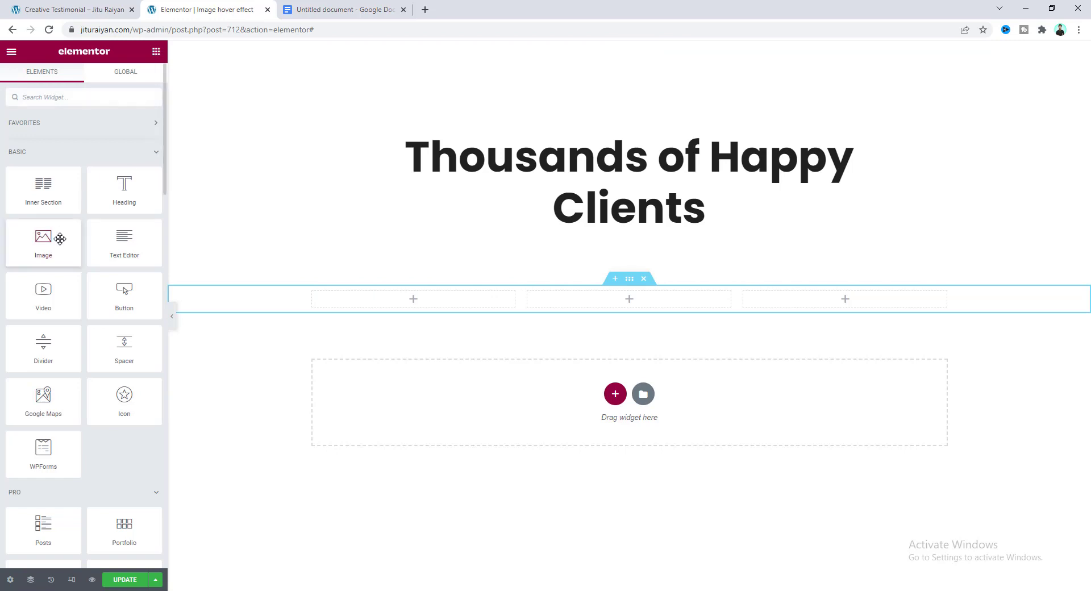
pyautogui.moveTo(64, 238); pyautogui.dragTo(418, 300)
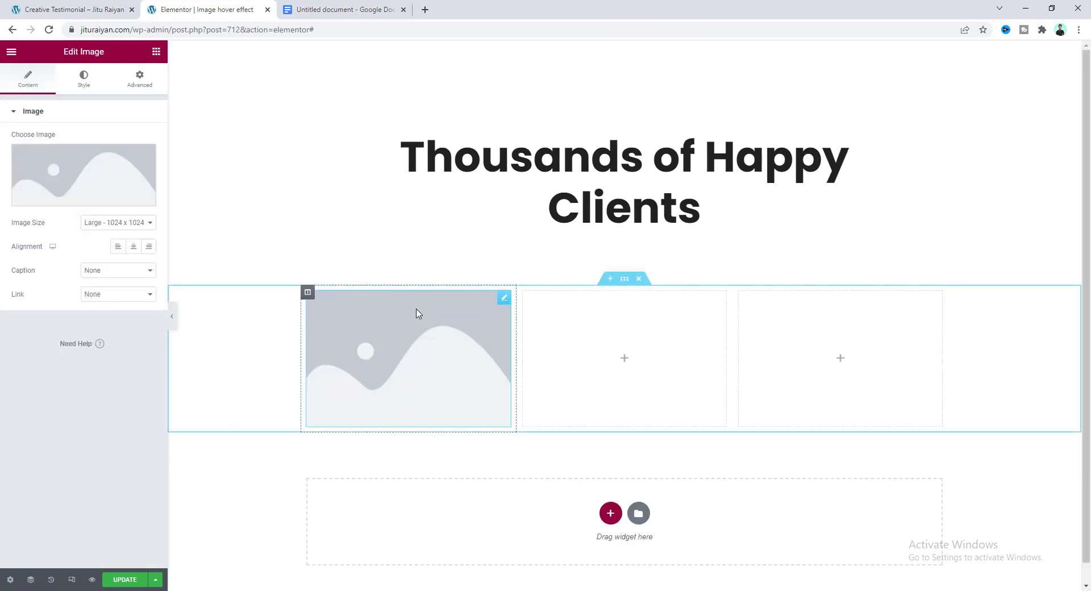
pyautogui.click(95, 177)
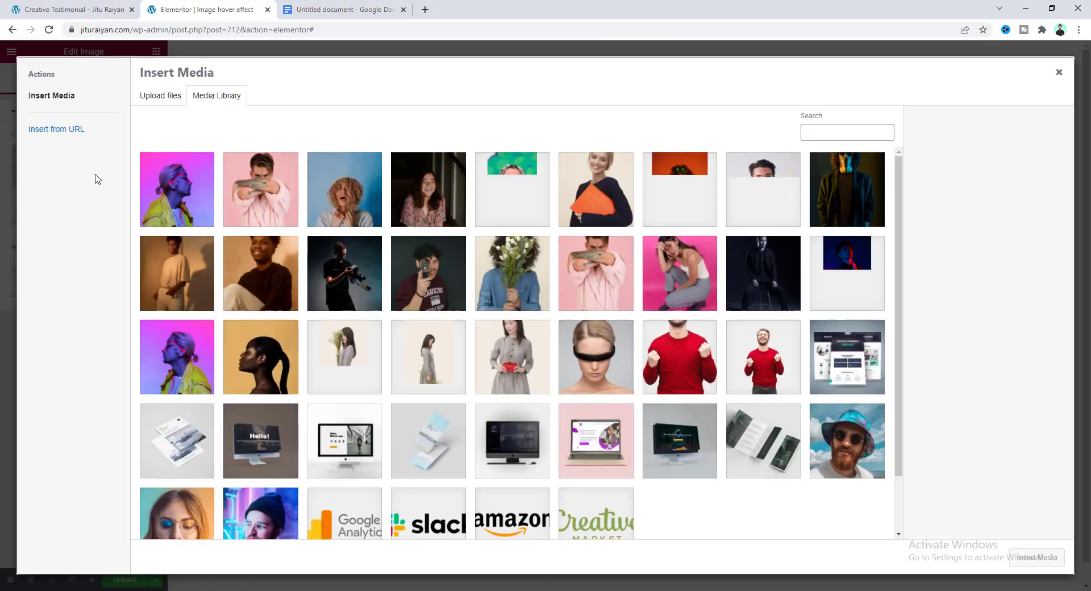
pyautogui.click(364, 339)
pyautogui.click(1036, 556)
pyautogui.scroll(-3, 691, 488)
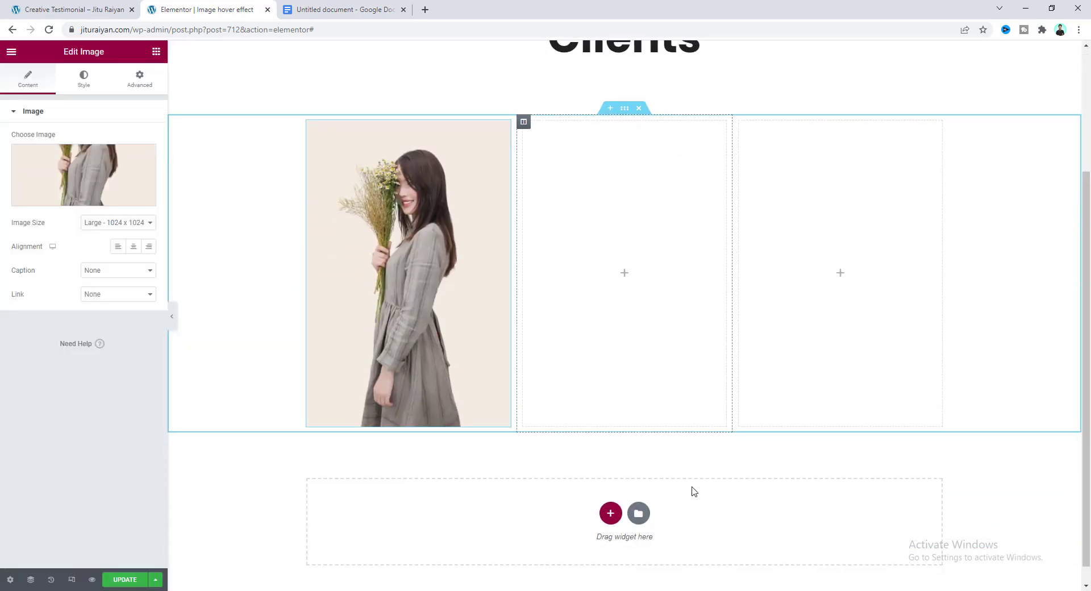
# Set the portrait's width to 100% and its border radius to 10
pyautogui.click(84, 80)
pyautogui.moveTo(46, 152); pyautogui.dragTo(126, 150)
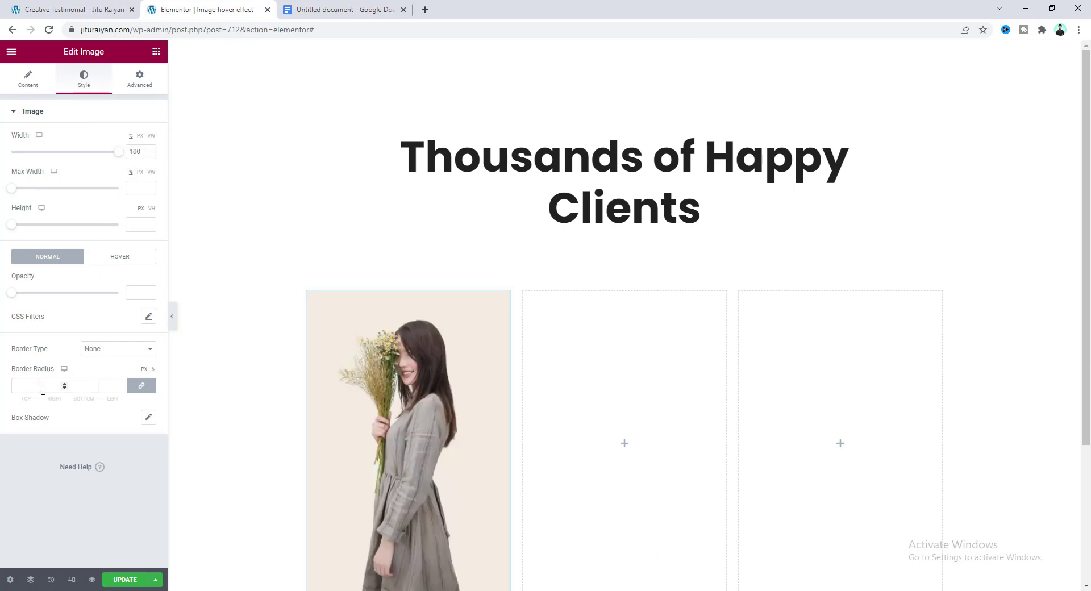
pyautogui.scroll(-1, 245, 490)
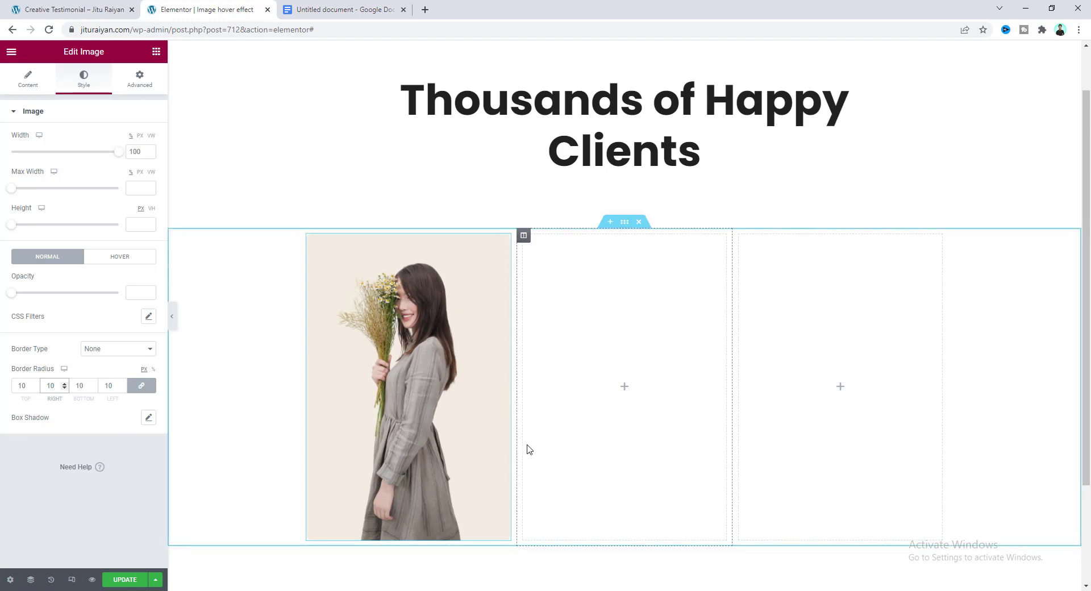
# Add an inner section under the portrait and delete its second column
pyautogui.click(156, 51)
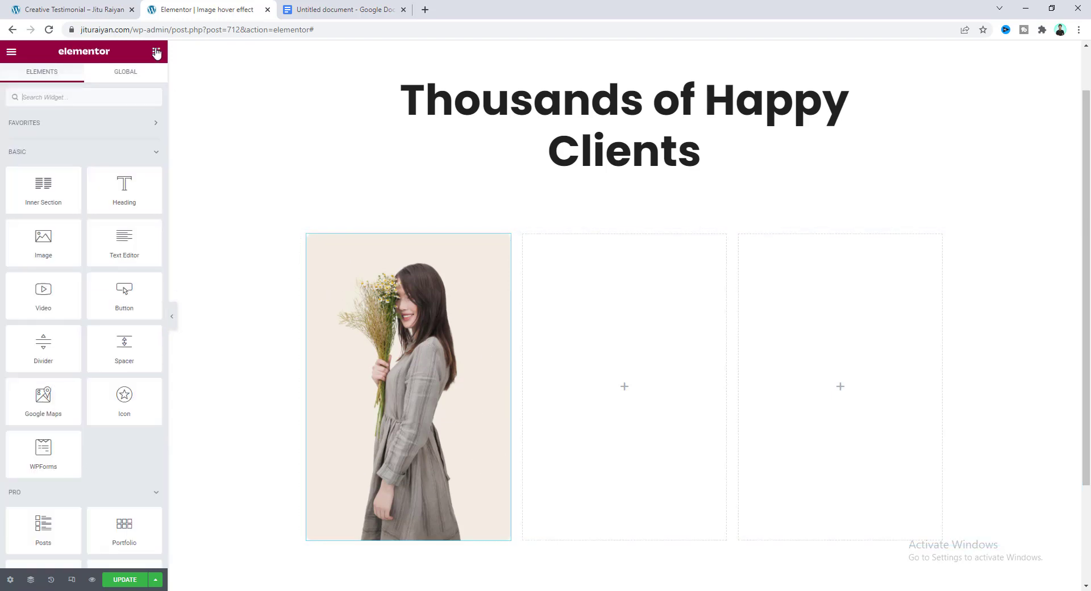
pyautogui.moveTo(38, 205); pyautogui.dragTo(401, 543)
pyautogui.scroll(-2, 359, 508)
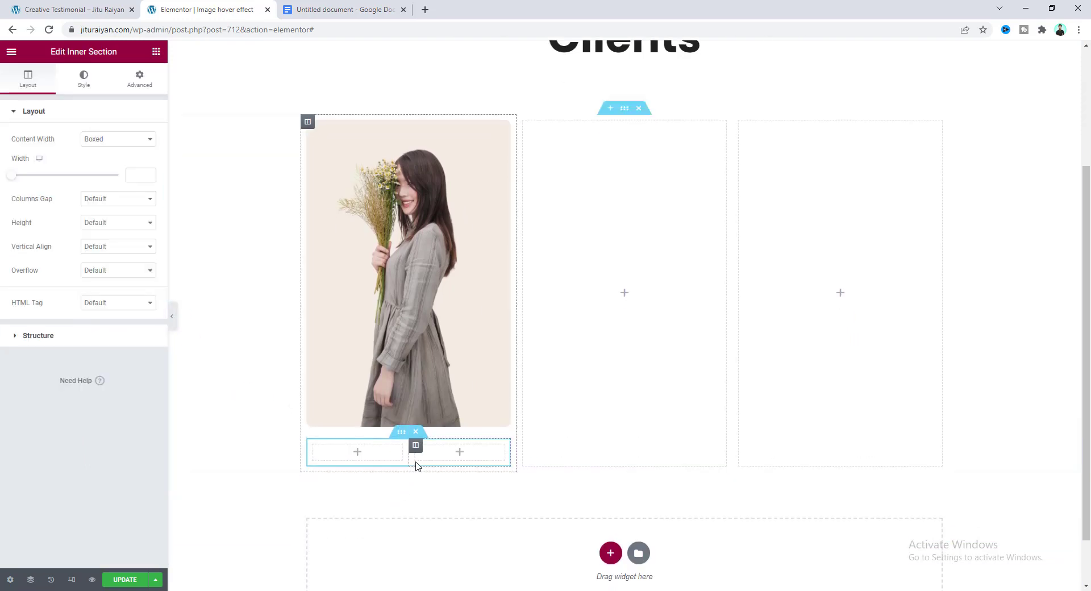
pyautogui.rightClick(415, 445)
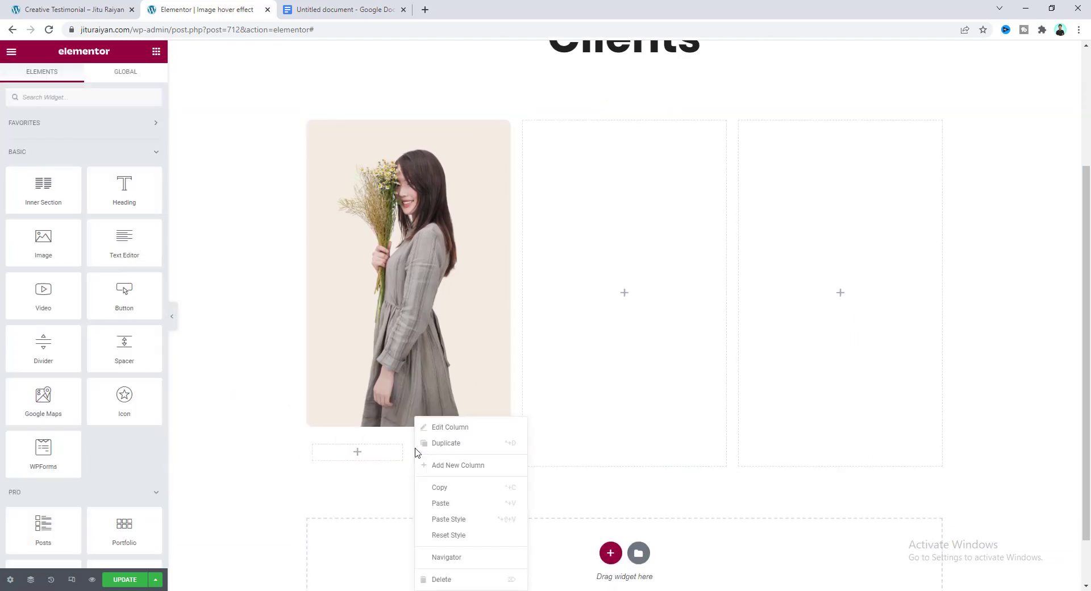
pyautogui.click(447, 579)
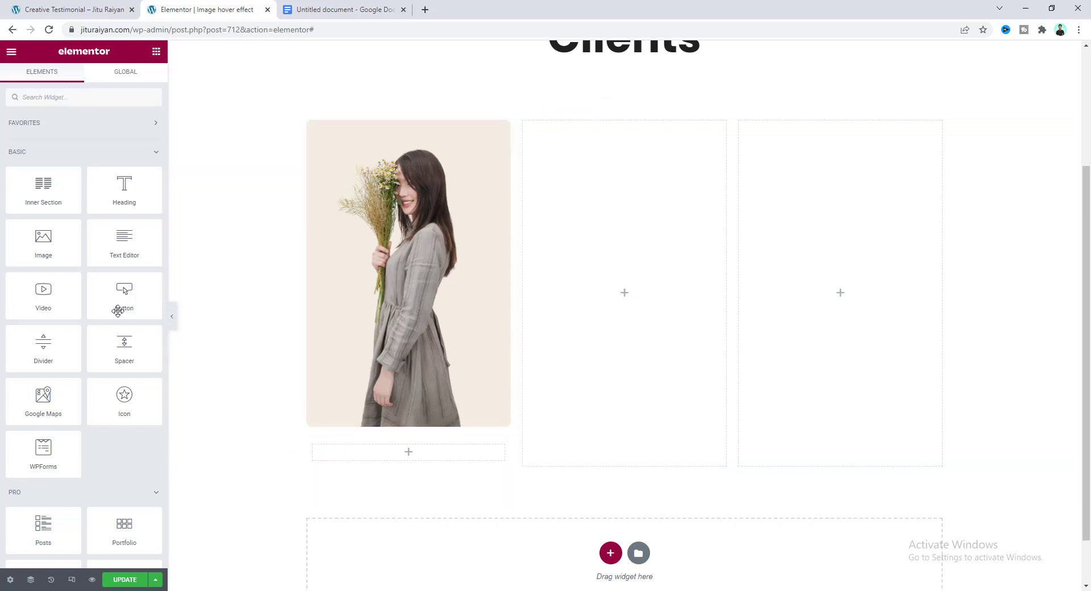
# Fill the inner column with an Image, a Text Editor and two Heading widgets
pyautogui.moveTo(44, 241); pyautogui.dragTo(372, 461)
pyautogui.click(155, 51)
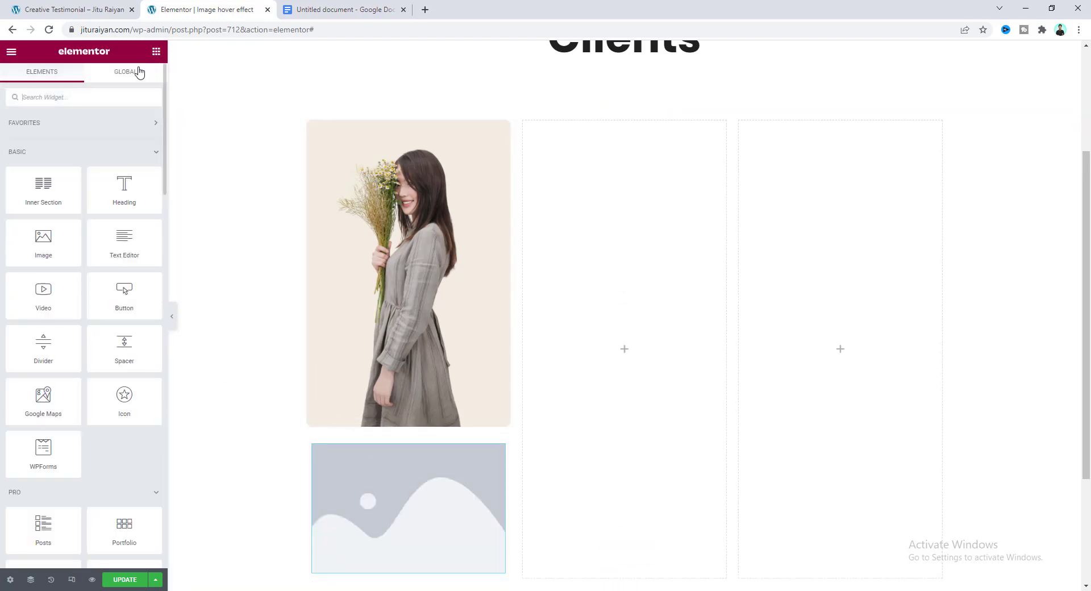
pyautogui.moveTo(117, 238); pyautogui.dragTo(380, 553)
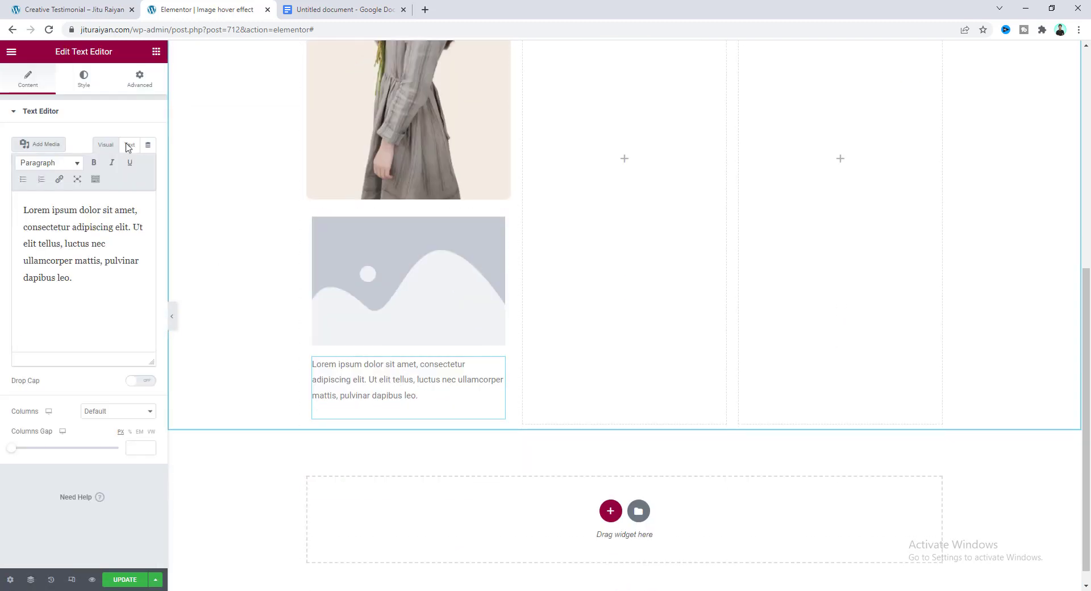
pyautogui.click(155, 52)
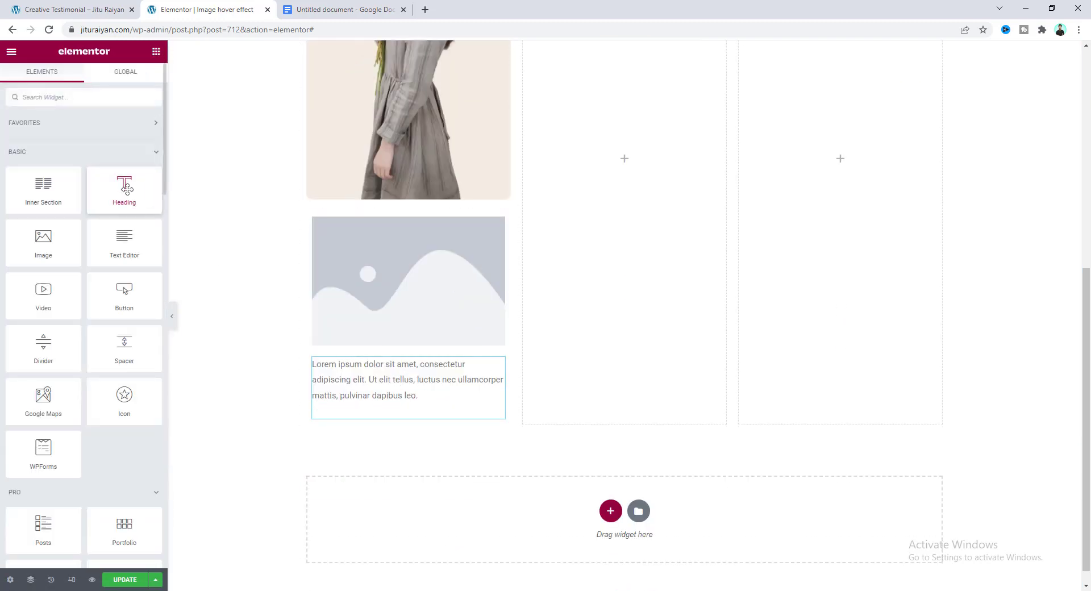
pyautogui.moveTo(124, 187); pyautogui.dragTo(364, 423)
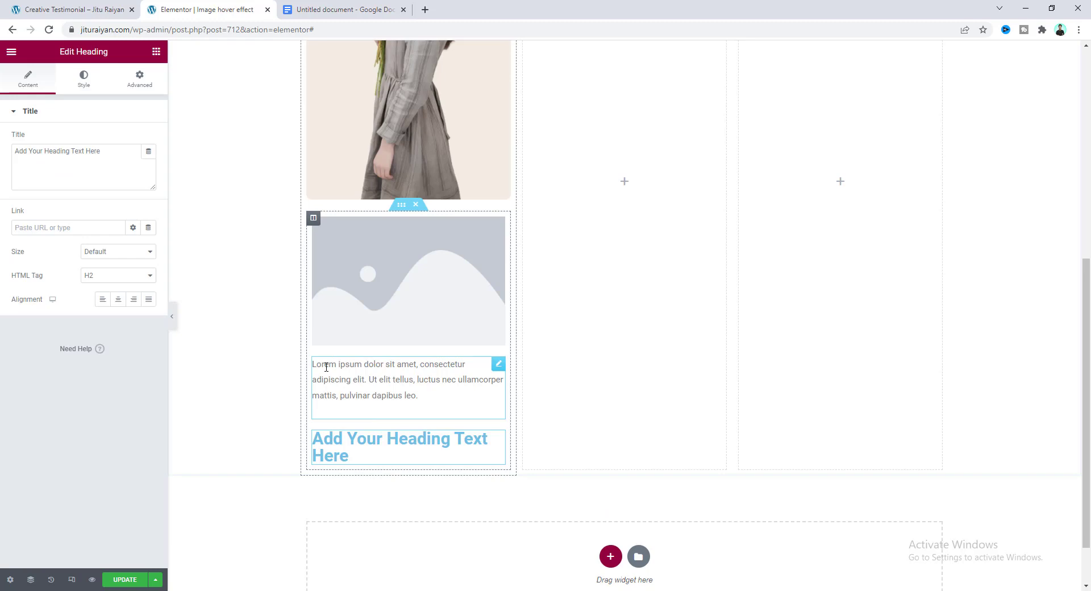
pyautogui.click(155, 51)
pyautogui.moveTo(297, 378); pyautogui.dragTo(367, 466)
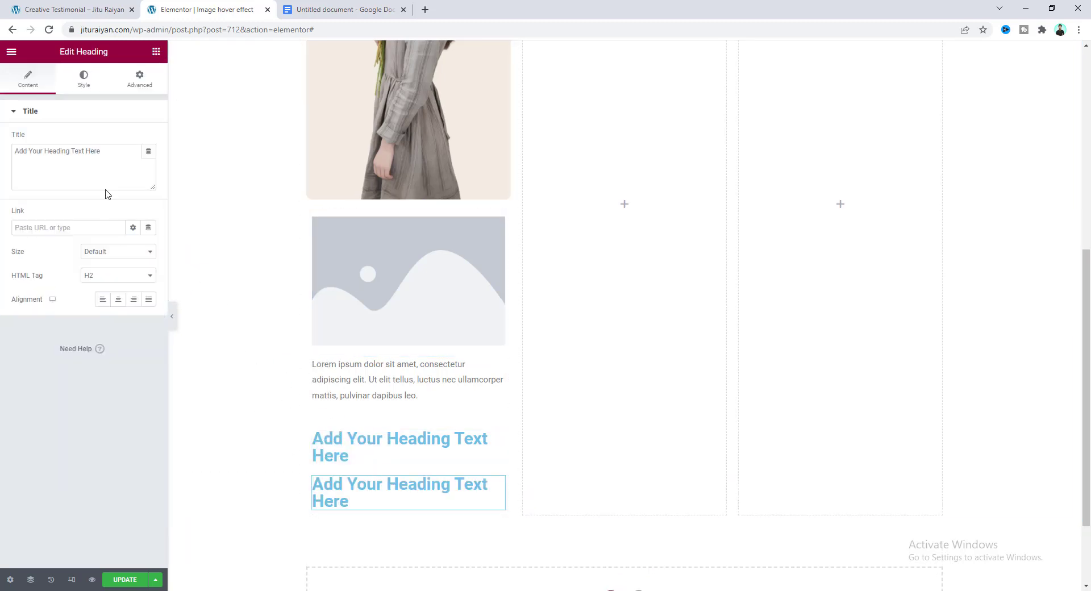
pyautogui.click(377, 287)
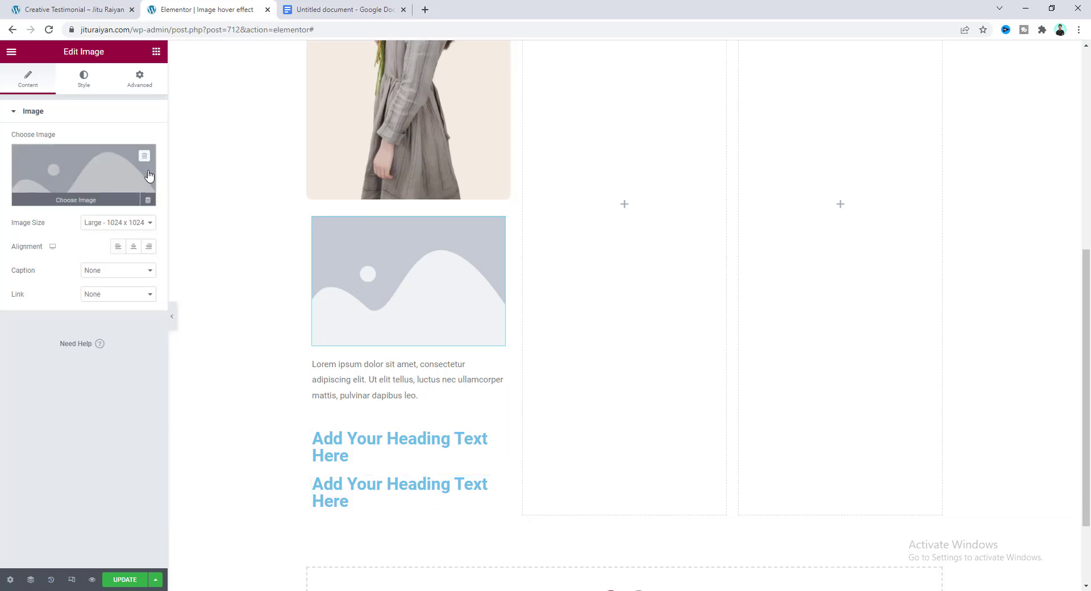
# Swap the placeholder for the Amazon logo, left-aligned with a 125 px maximum width
pyautogui.click(83, 170)
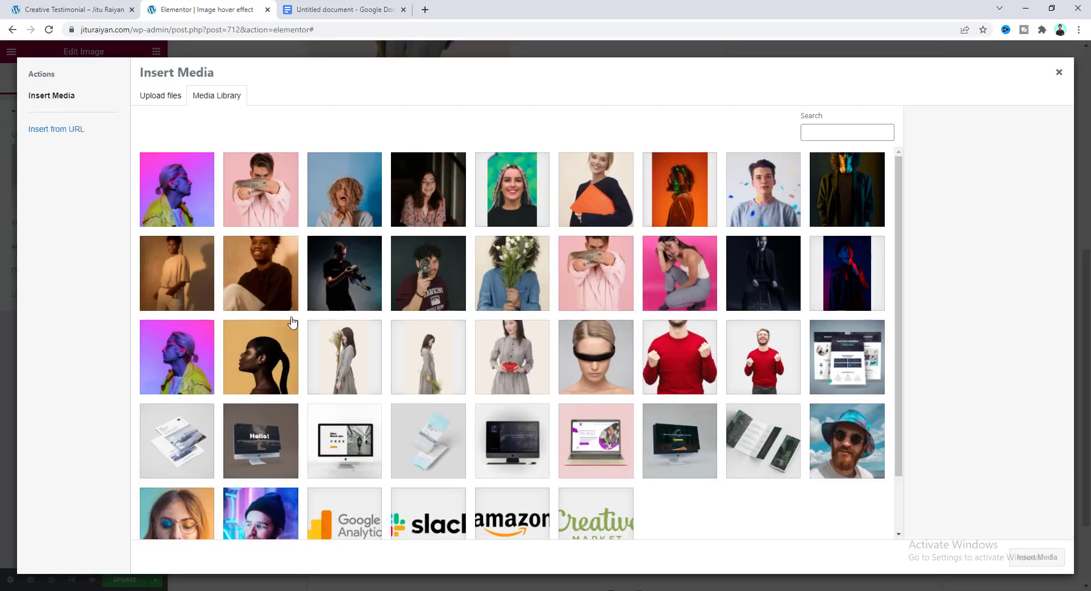
pyautogui.click(515, 530)
pyautogui.click(1037, 557)
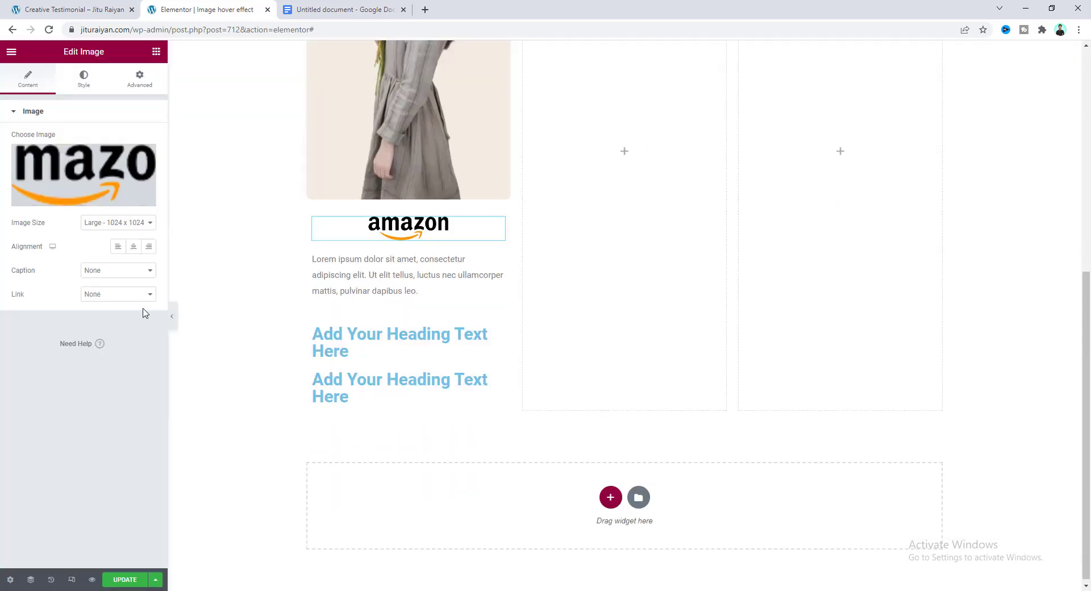
pyautogui.click(118, 248)
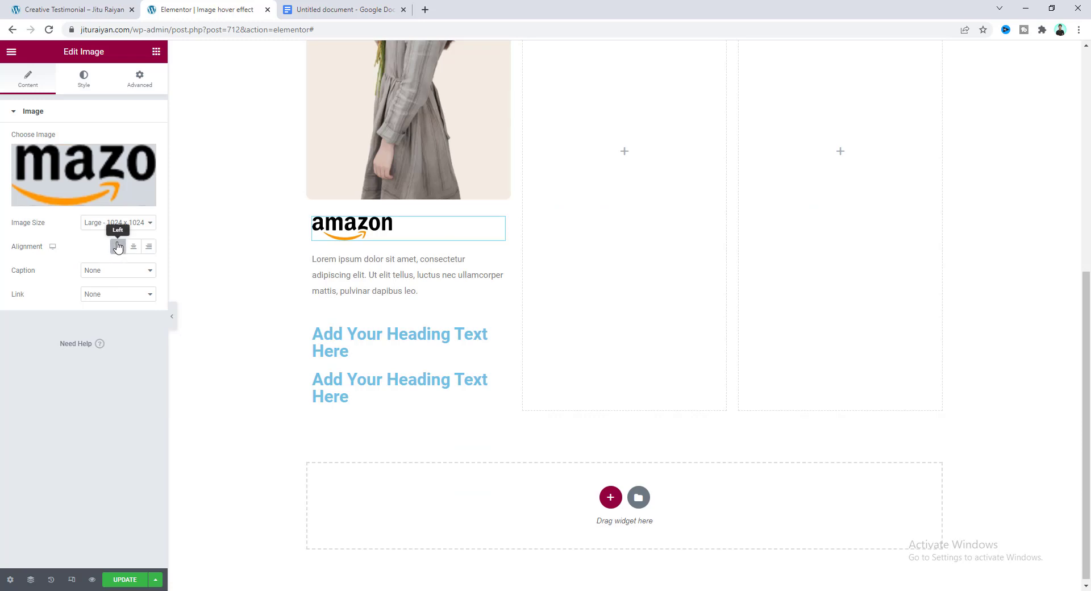
pyautogui.click(85, 83)
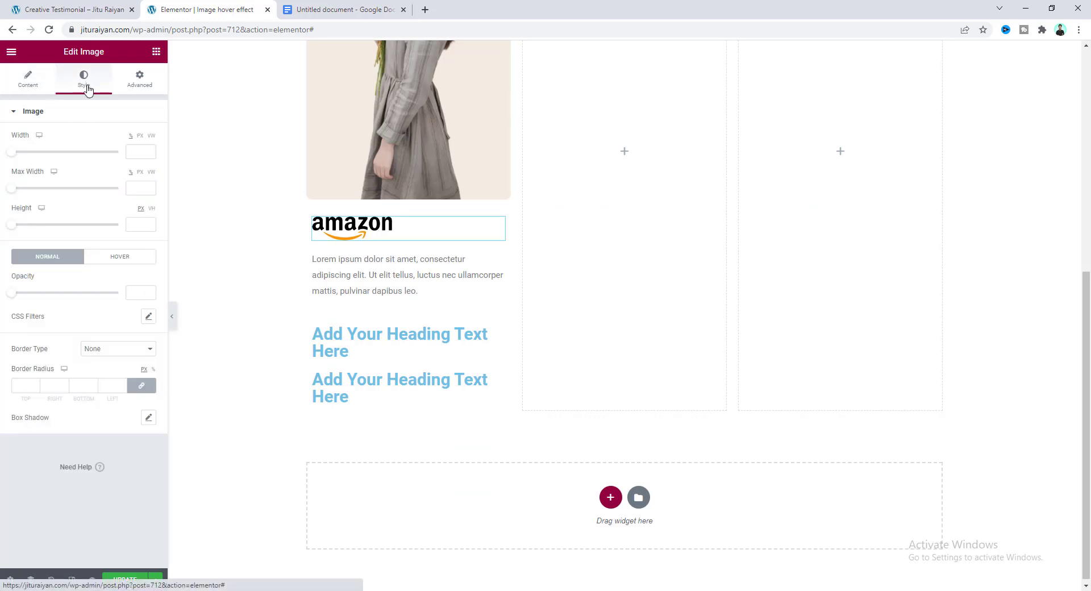
pyautogui.moveTo(12, 191); pyautogui.dragTo(128, 190)
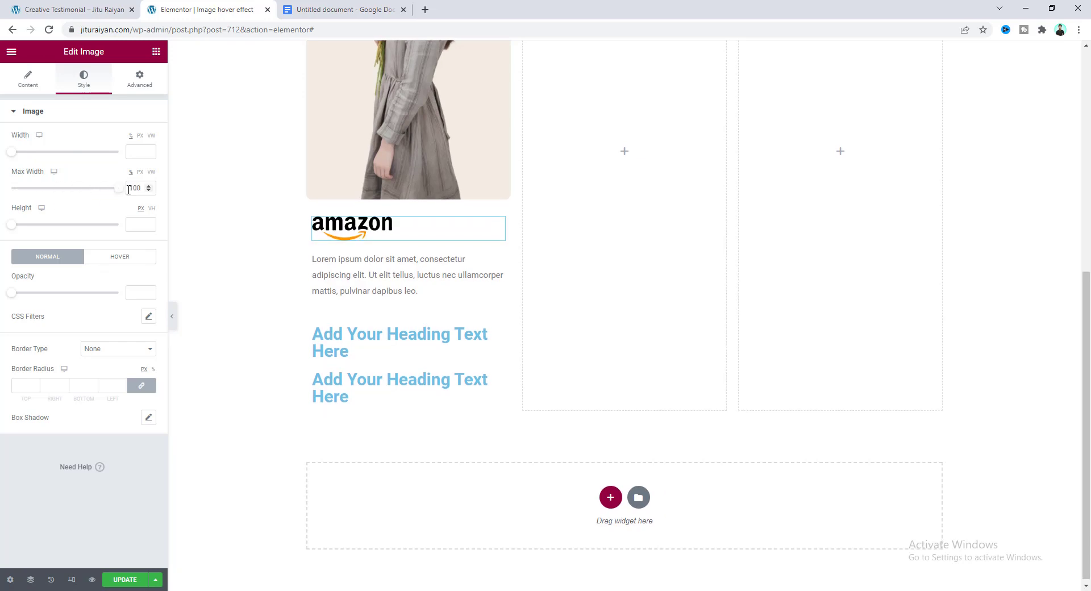
pyautogui.click(140, 173)
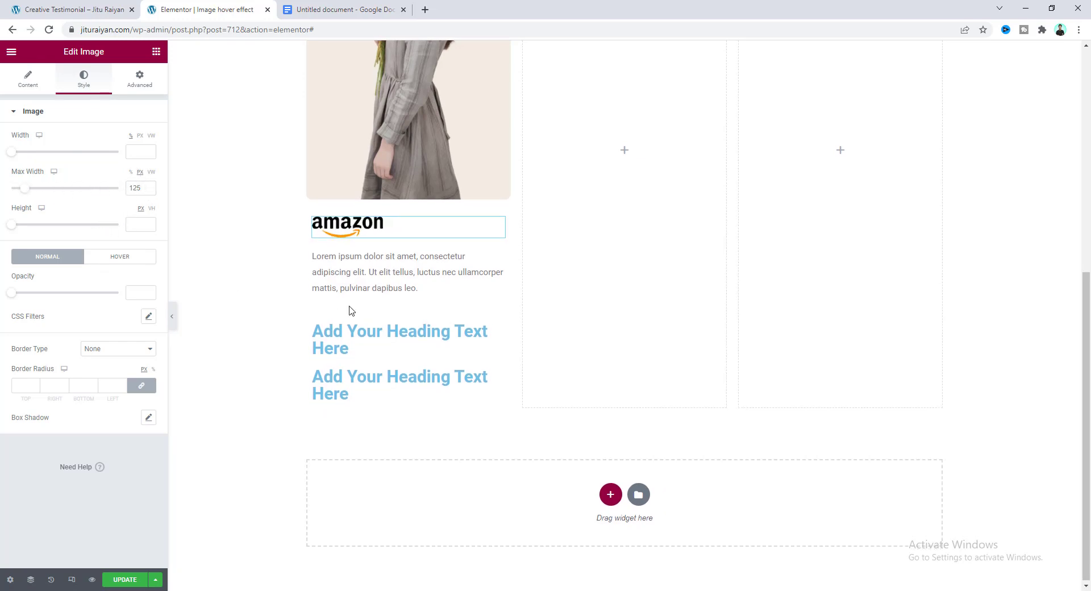
pyautogui.click(381, 286)
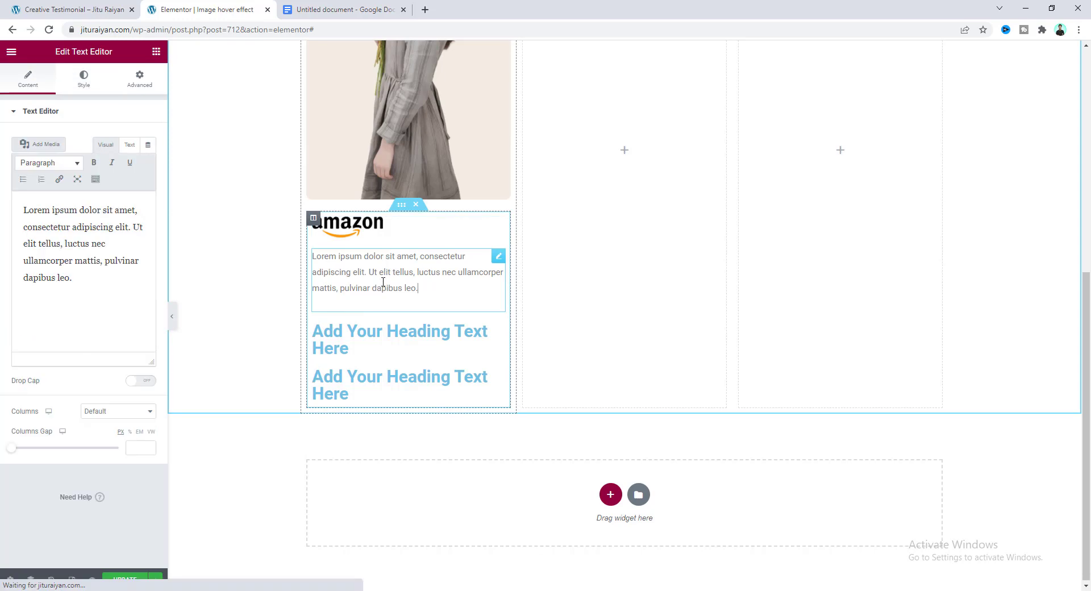
# Color the lorem ipsum quote #131313 and set its font size to 15 px
pyautogui.click(84, 79)
pyautogui.click(149, 162)
pyautogui.moveTo(52, 266); pyautogui.dragTo(26, 280)
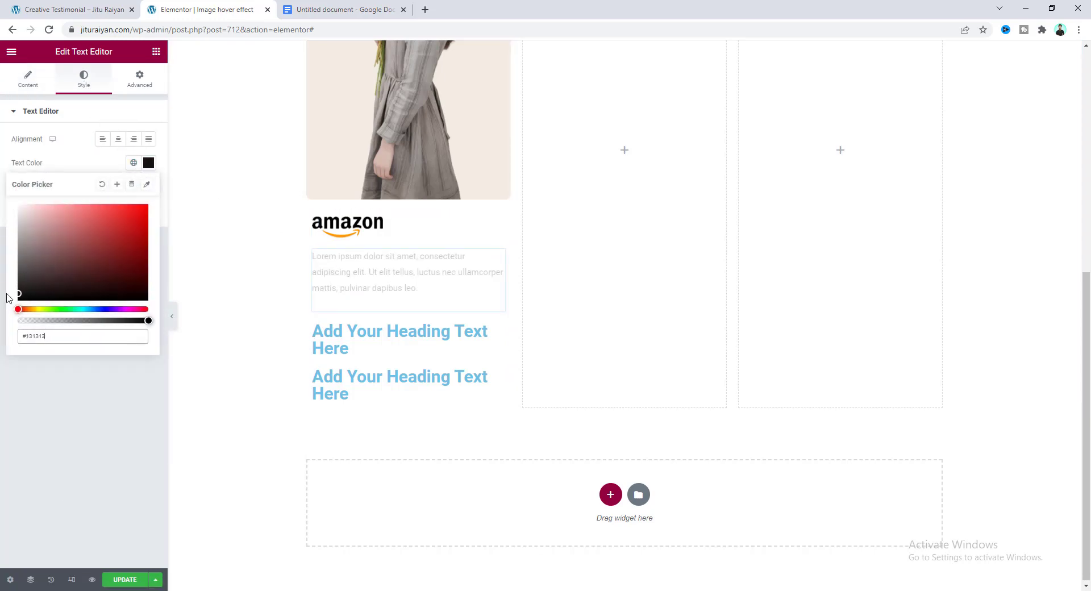
pyautogui.click(2, 283)
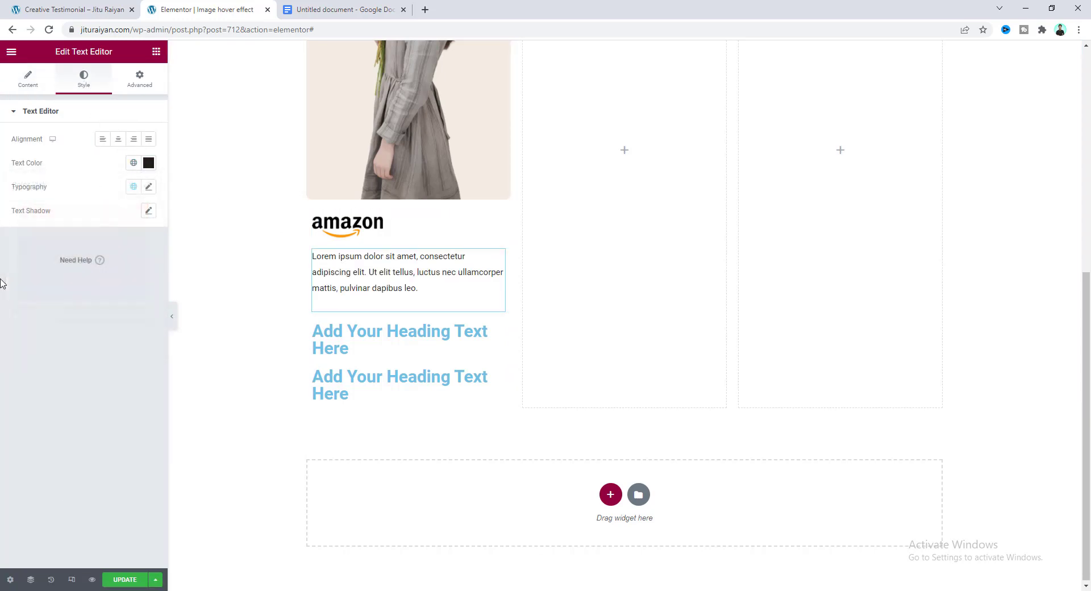
pyautogui.click(150, 188)
pyautogui.write('15')
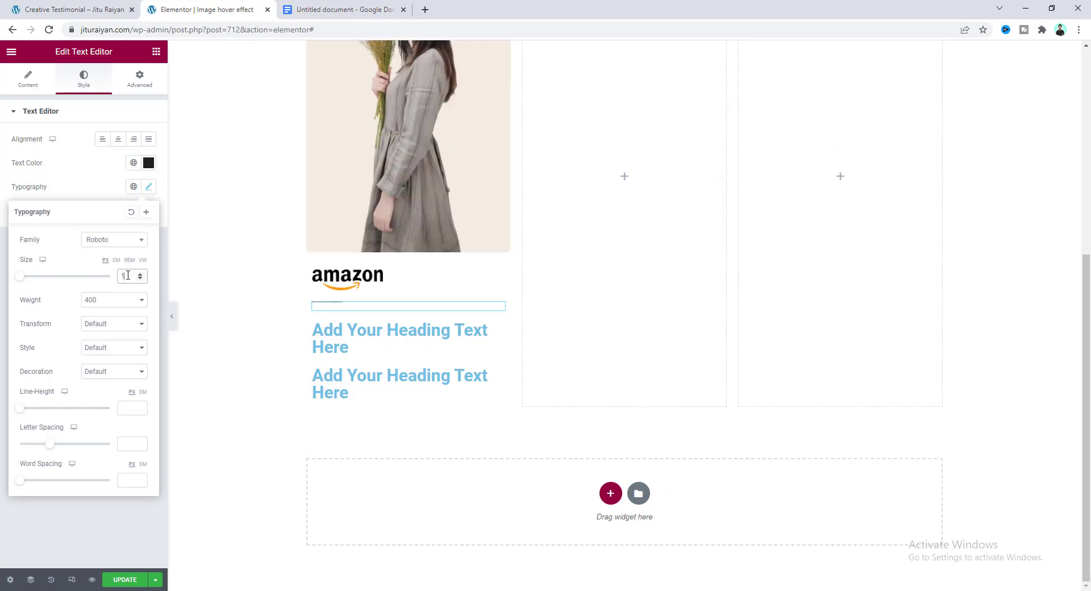
pyautogui.click(378, 341)
# Replace the first heading's title with the reviewer's name and color it black
pyautogui.moveTo(111, 150); pyautogui.dragTo(0, 159)
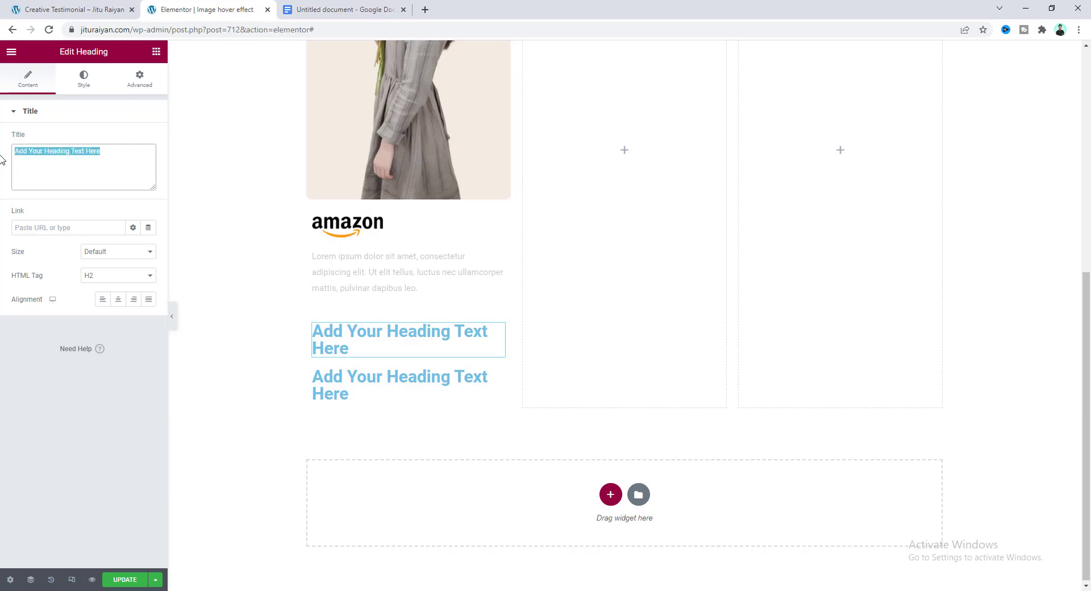
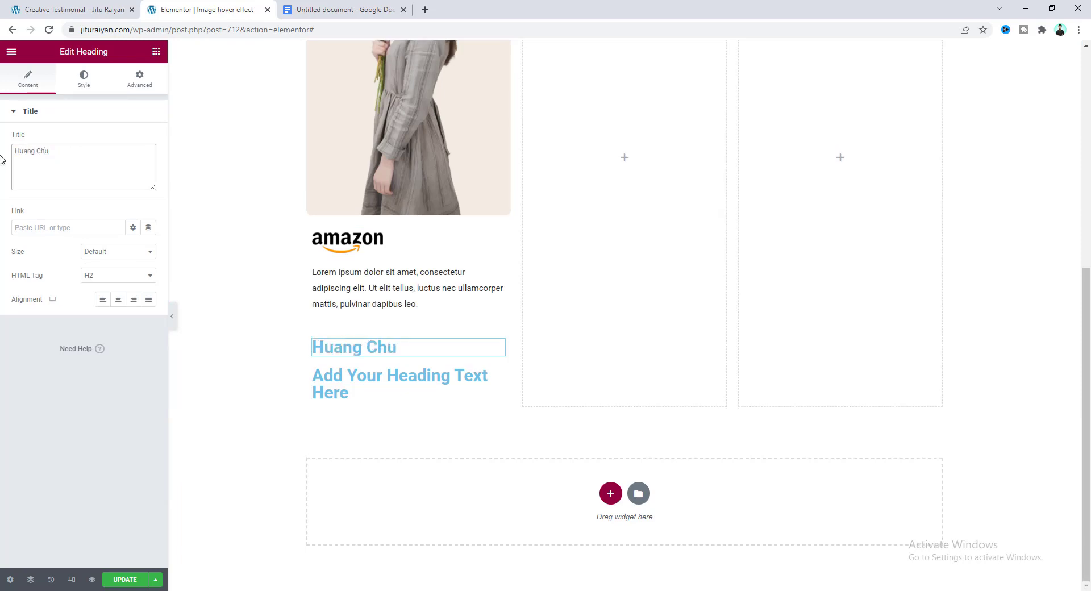
pyautogui.click(84, 78)
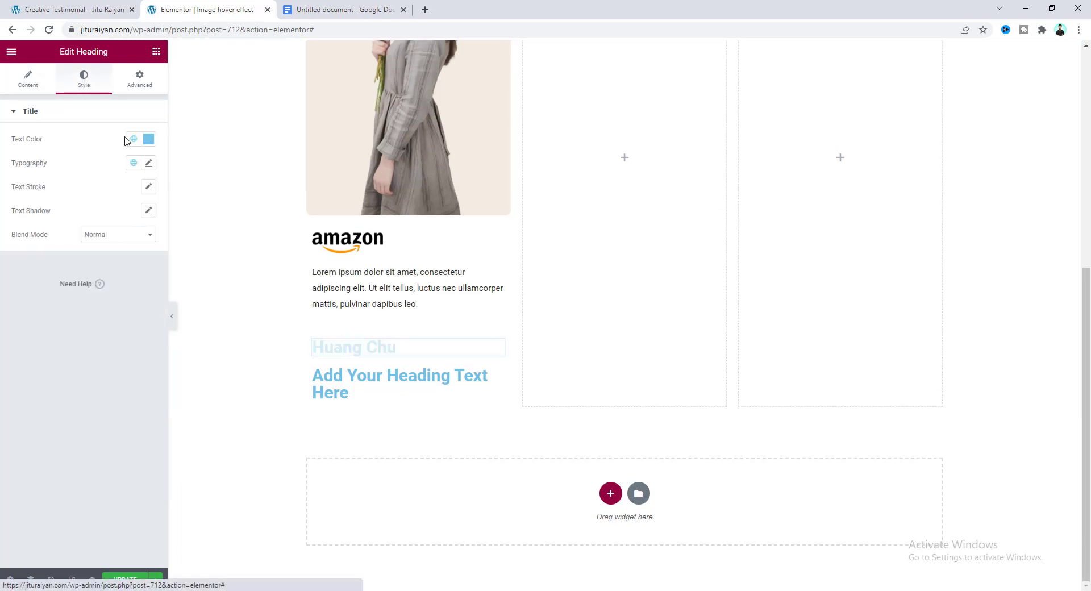
pyautogui.click(149, 139)
pyautogui.moveTo(83, 233); pyautogui.dragTo(4, 273)
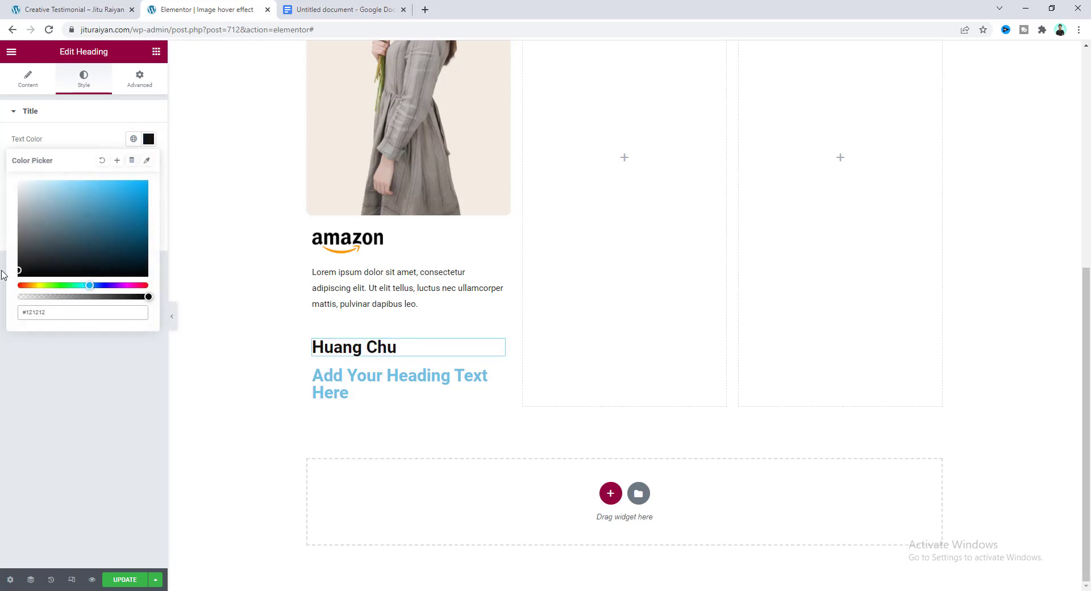
pyautogui.click(2, 275)
# Set the name heading's typography to Poppins, 18 px, weight 700
pyautogui.click(149, 164)
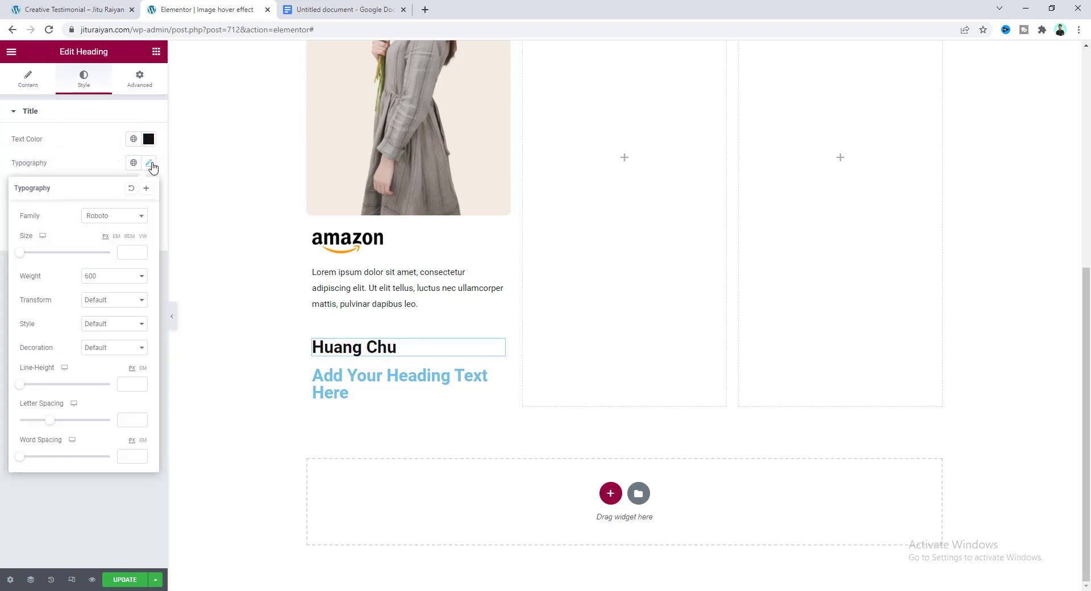
pyautogui.click(127, 221)
pyautogui.write('pop')
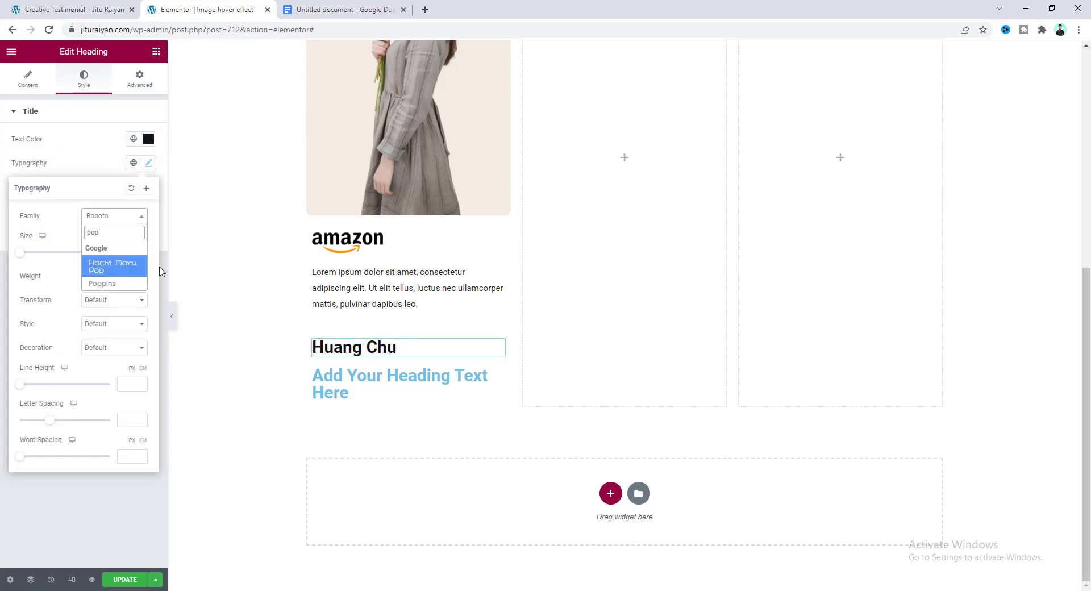
pyautogui.click(139, 288)
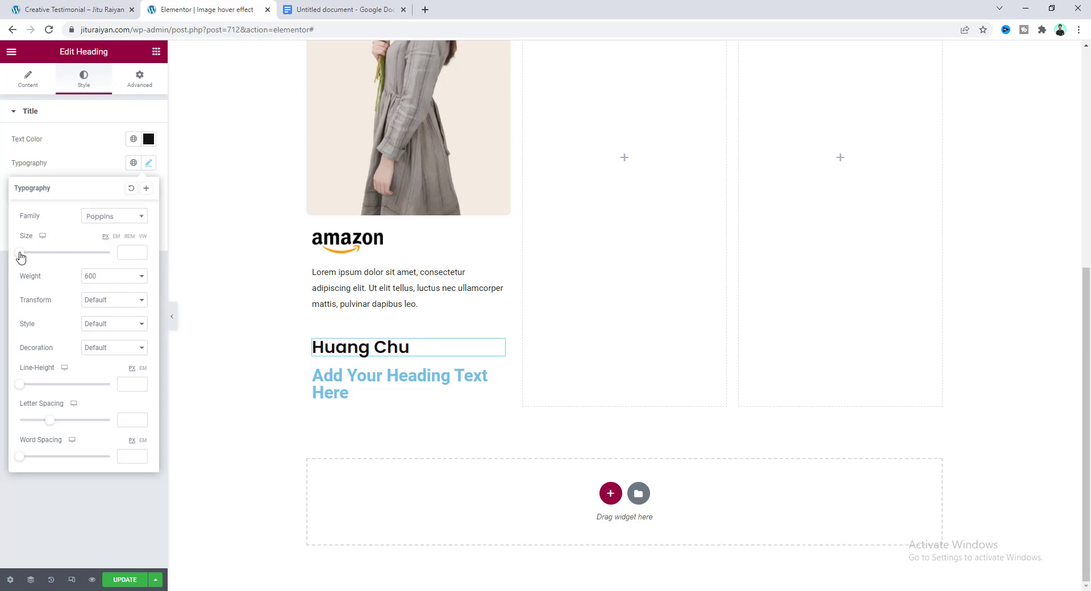
pyautogui.moveTo(21, 257); pyautogui.dragTo(29, 256)
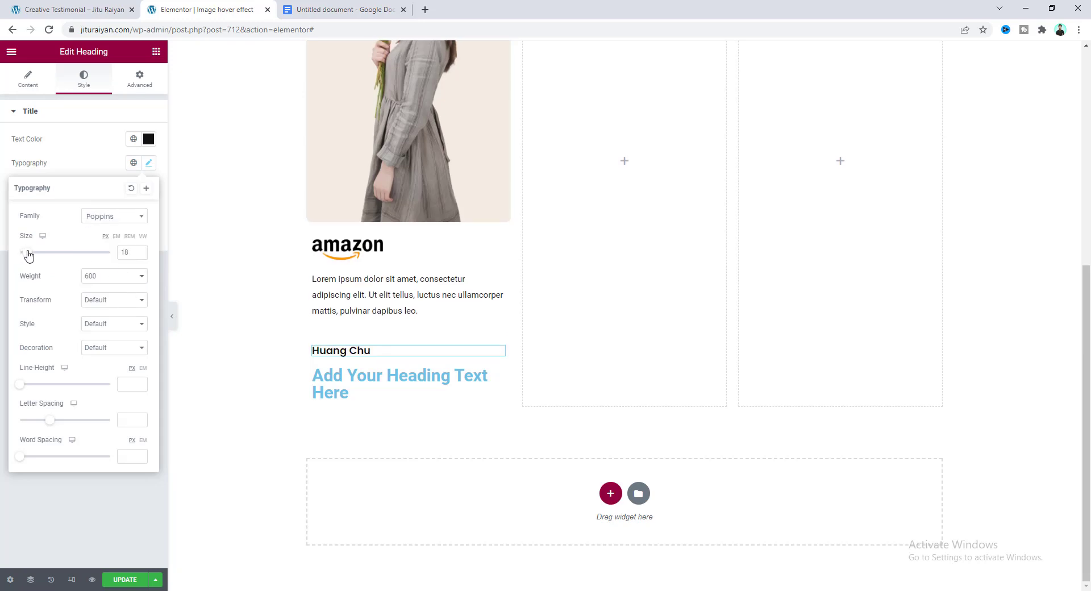
pyautogui.click(102, 280)
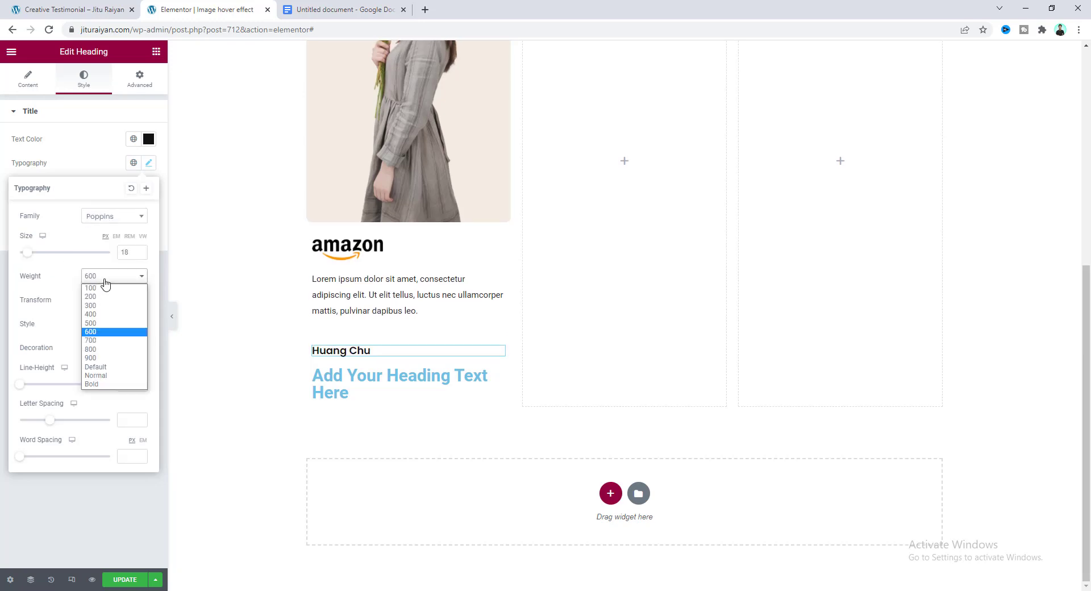
pyautogui.click(100, 345)
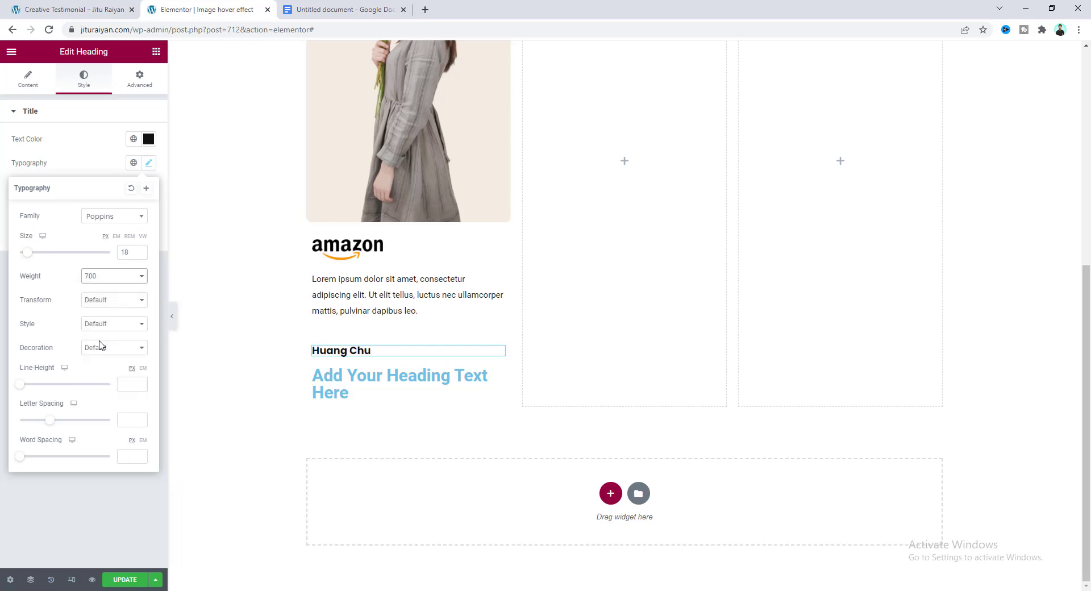
# Retitle the second heading 'Product manager'
pyautogui.click(362, 377)
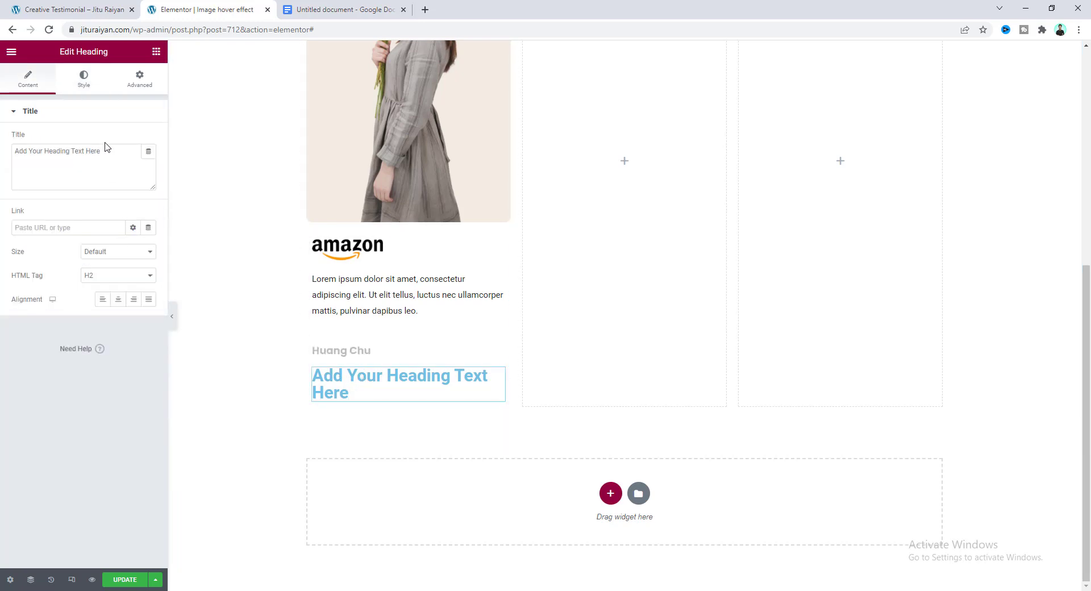
pyautogui.moveTo(106, 149); pyautogui.dragTo(3, 147)
pyautogui.write('Product')
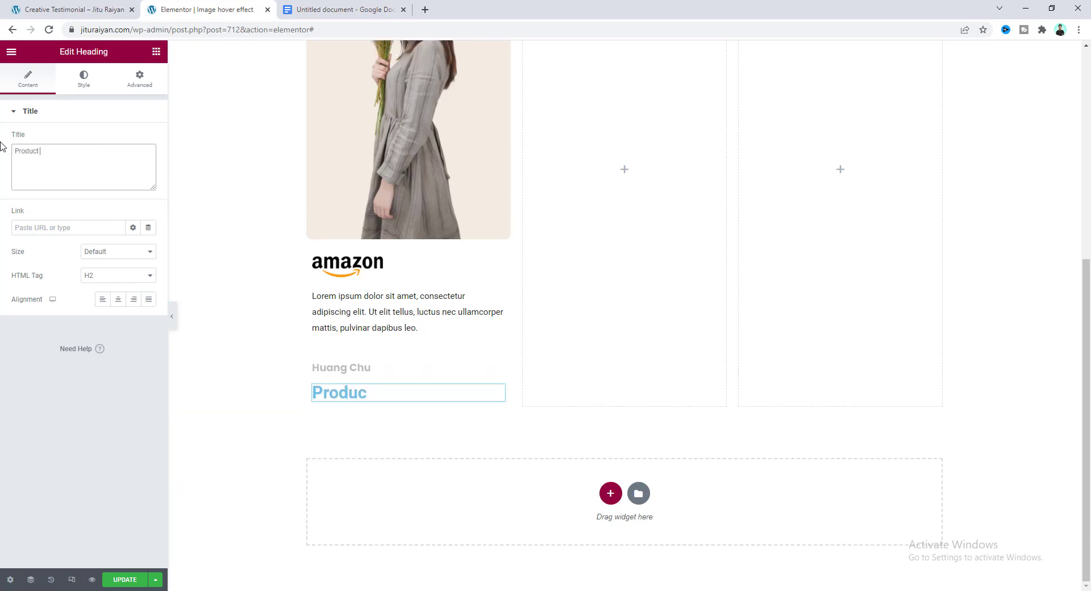
pyautogui.write(' manager')
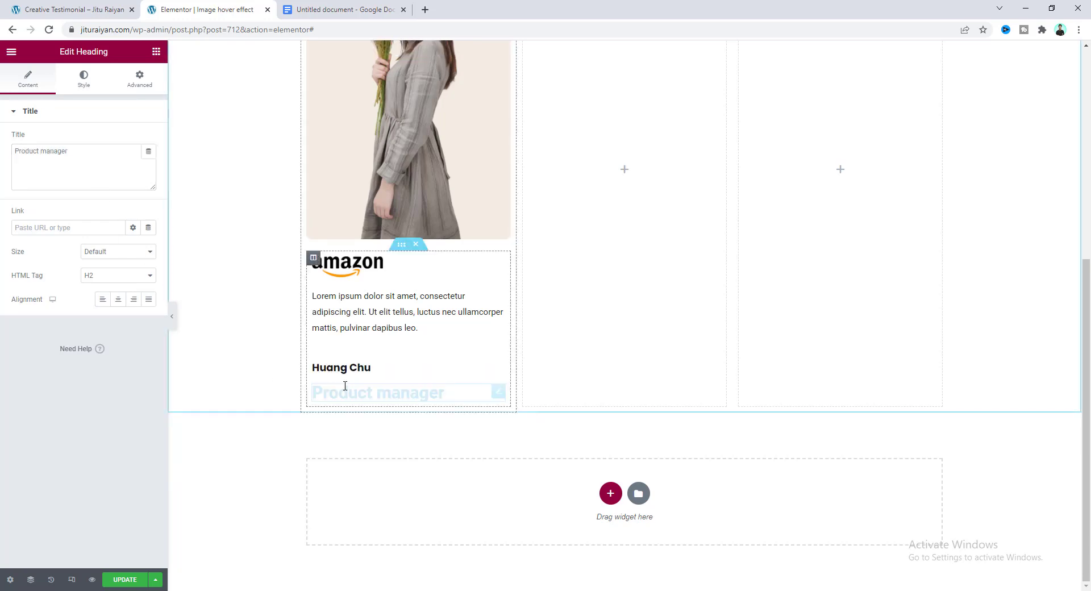
# Copy the name heading's style and paste it onto the Product manager heading
pyautogui.rightClick(365, 368)
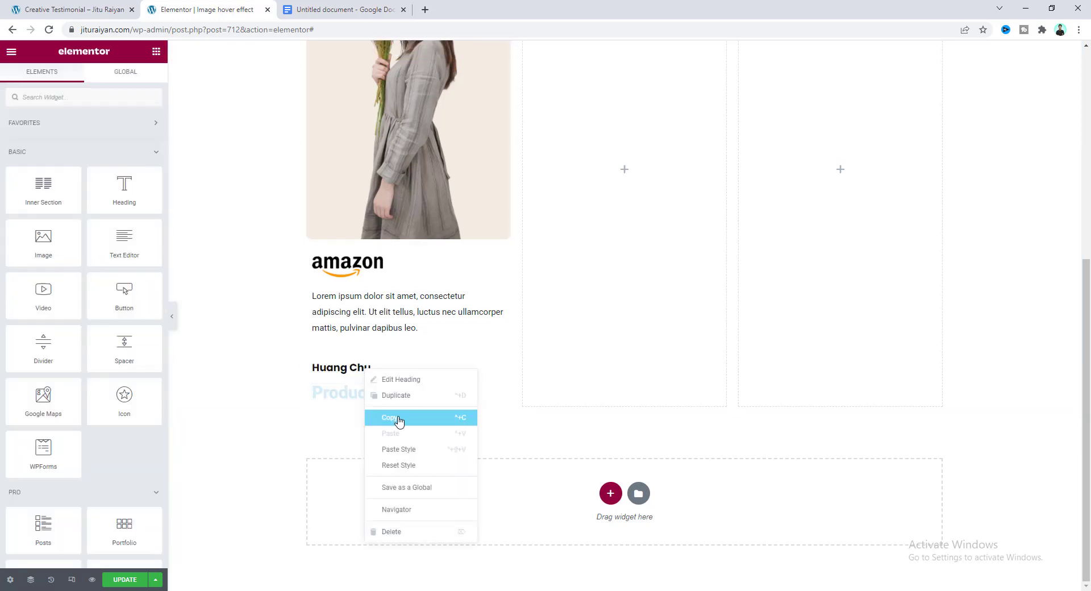
pyautogui.click(397, 417)
pyautogui.rightClick(368, 394)
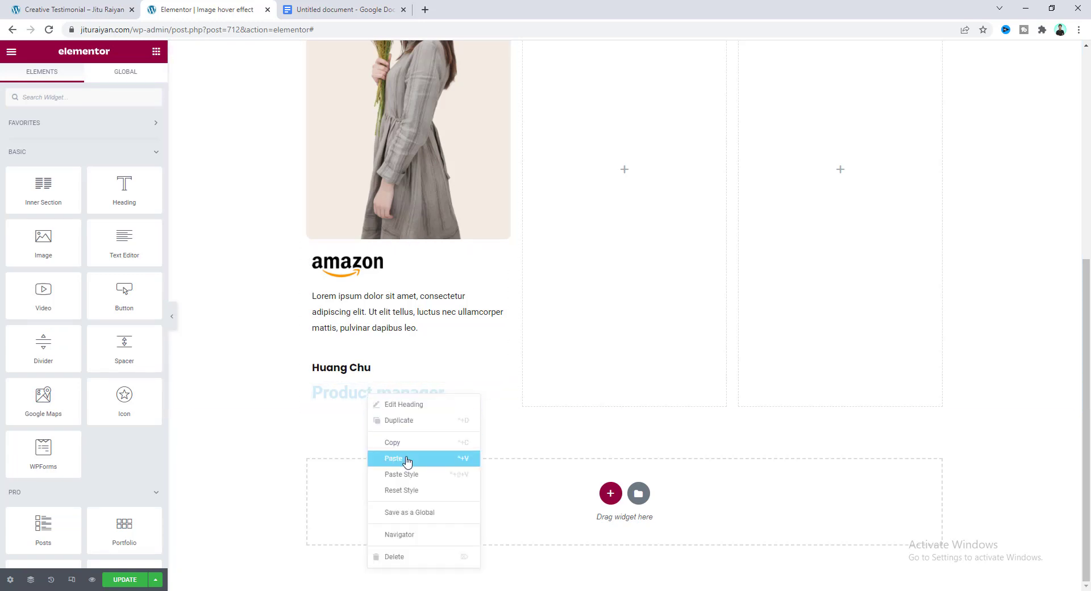
pyautogui.click(415, 476)
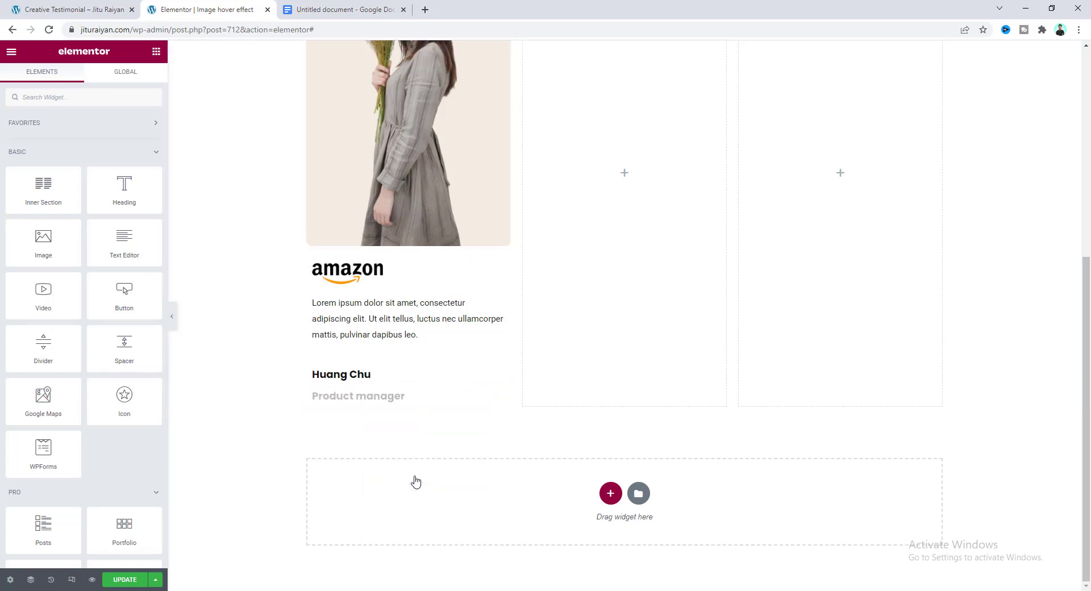
# Make the Product manager heading weight 500, 13 px and grey
pyautogui.click(366, 396)
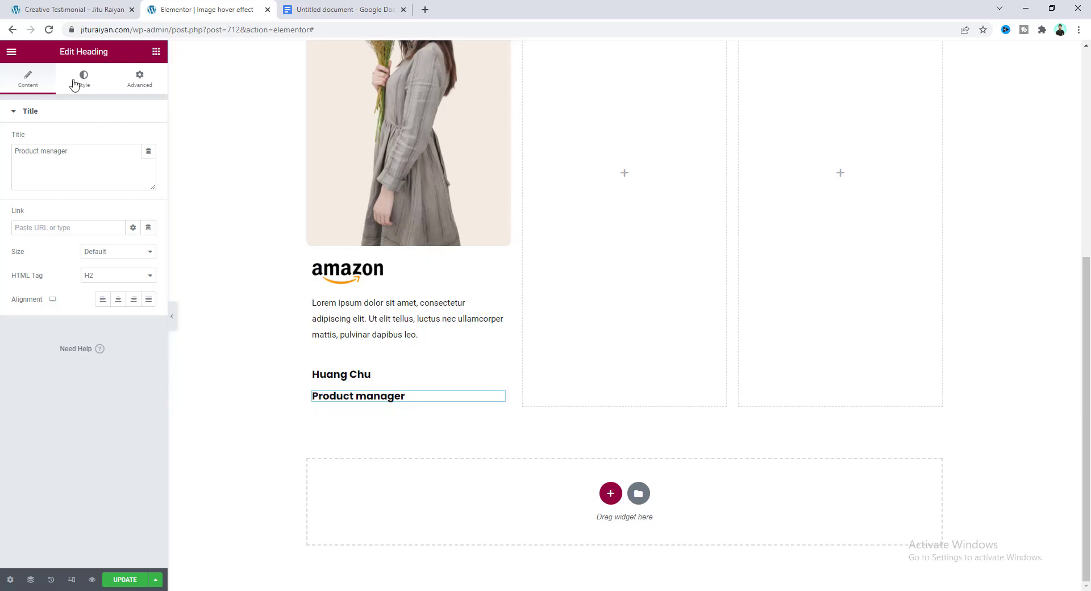
pyautogui.click(83, 79)
pyautogui.click(148, 164)
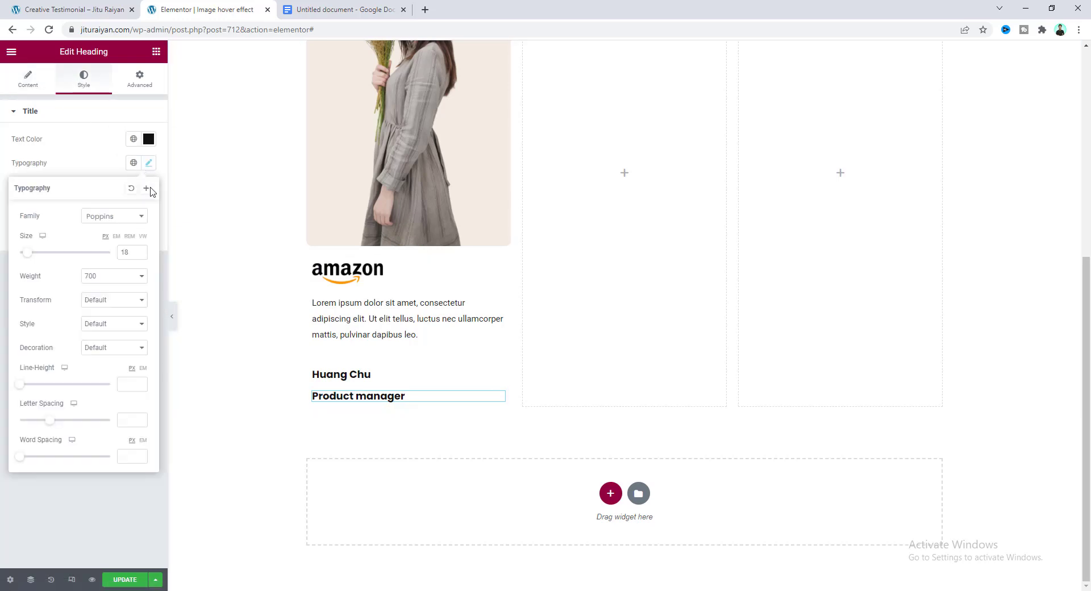
pyautogui.click(125, 284)
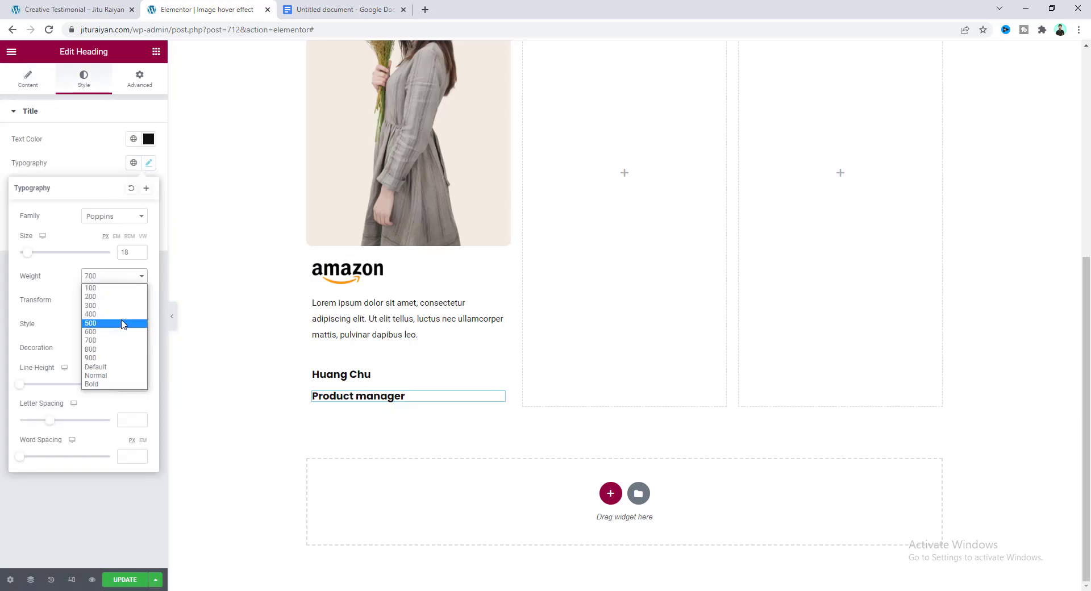
pyautogui.click(123, 323)
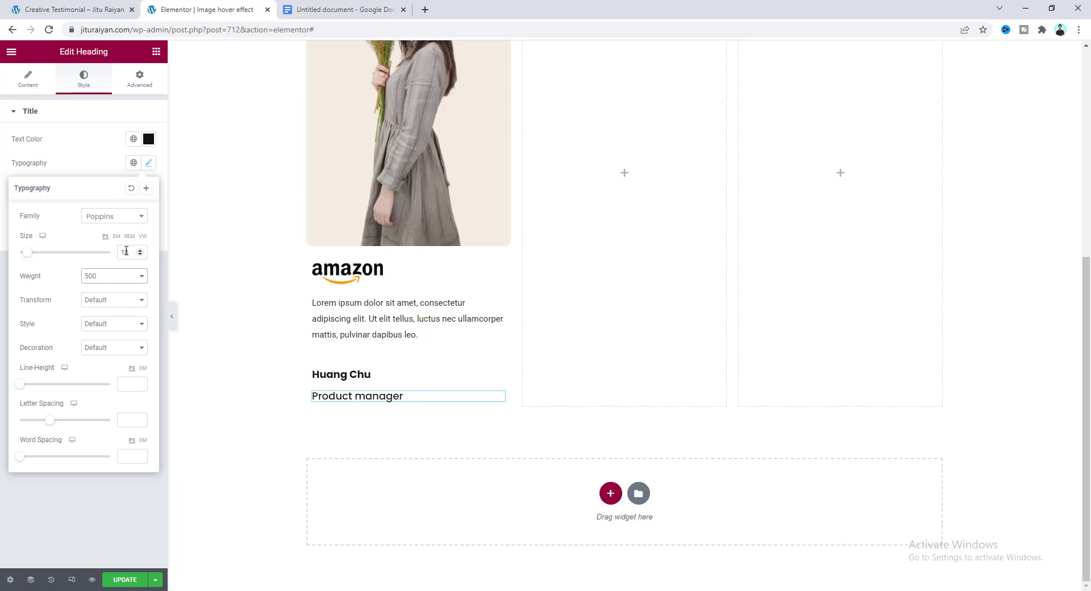
pyautogui.write('13')
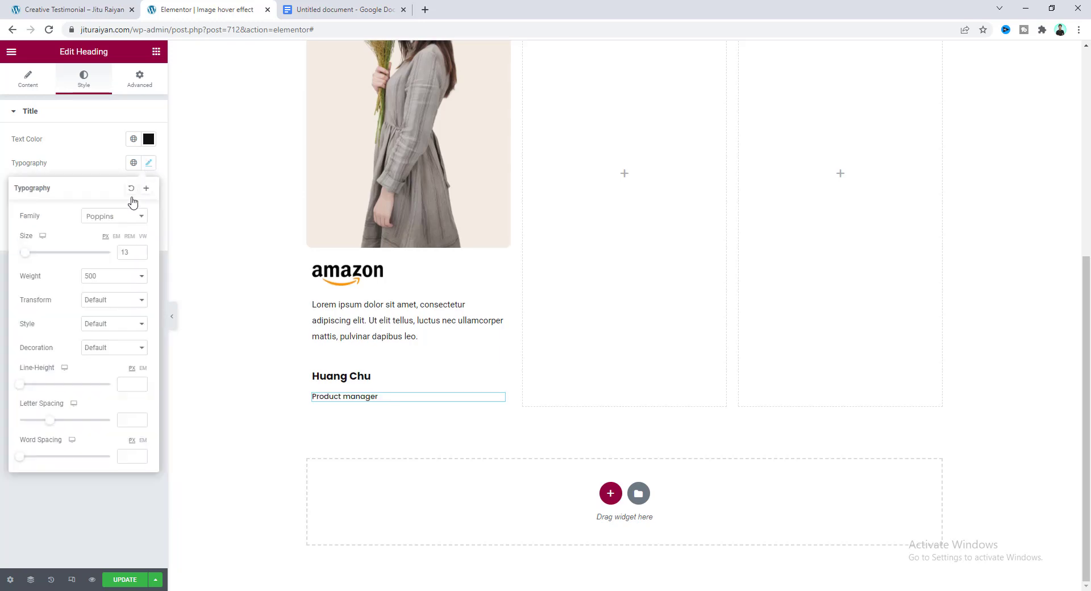
pyautogui.click(148, 139)
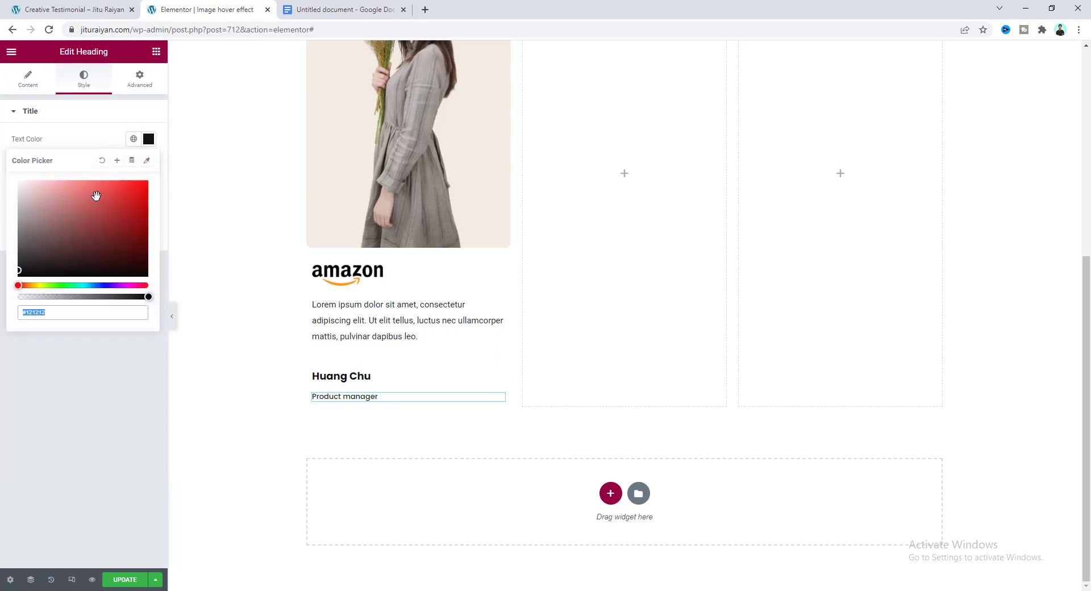
pyautogui.click(32, 217)
pyautogui.click(3, 241)
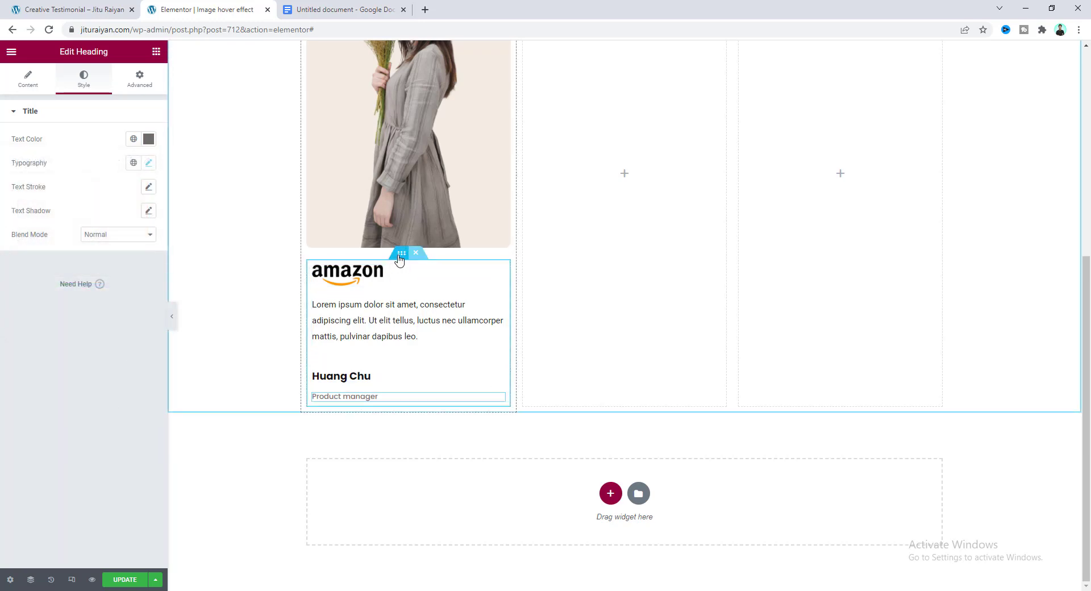
# Give the testimonial card a soft box shadow at 0.15 opacity, offset downward
pyautogui.click(401, 252)
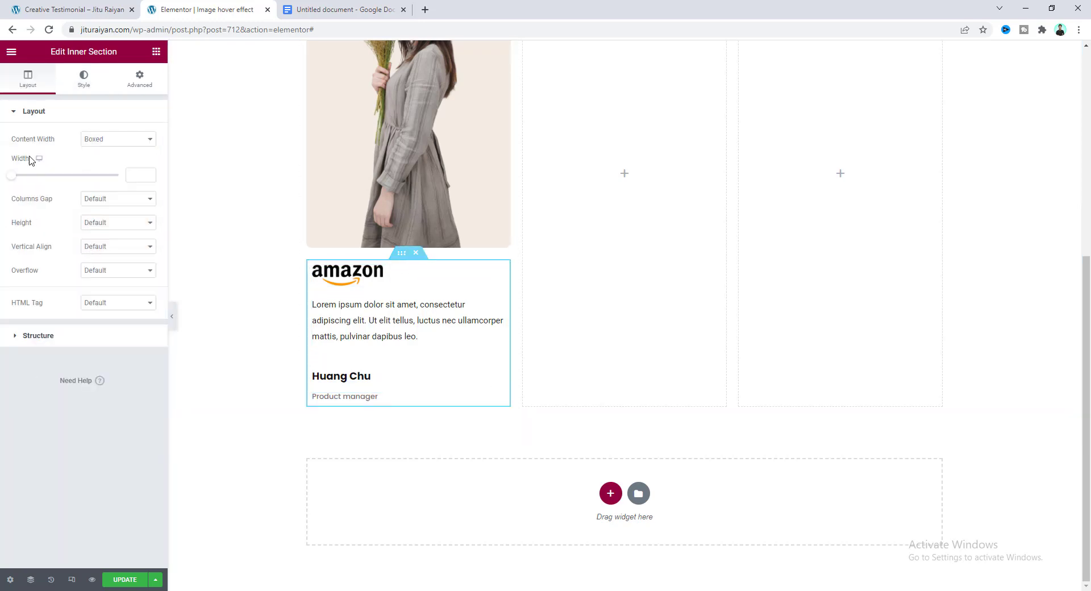
pyautogui.click(84, 80)
pyautogui.click(63, 230)
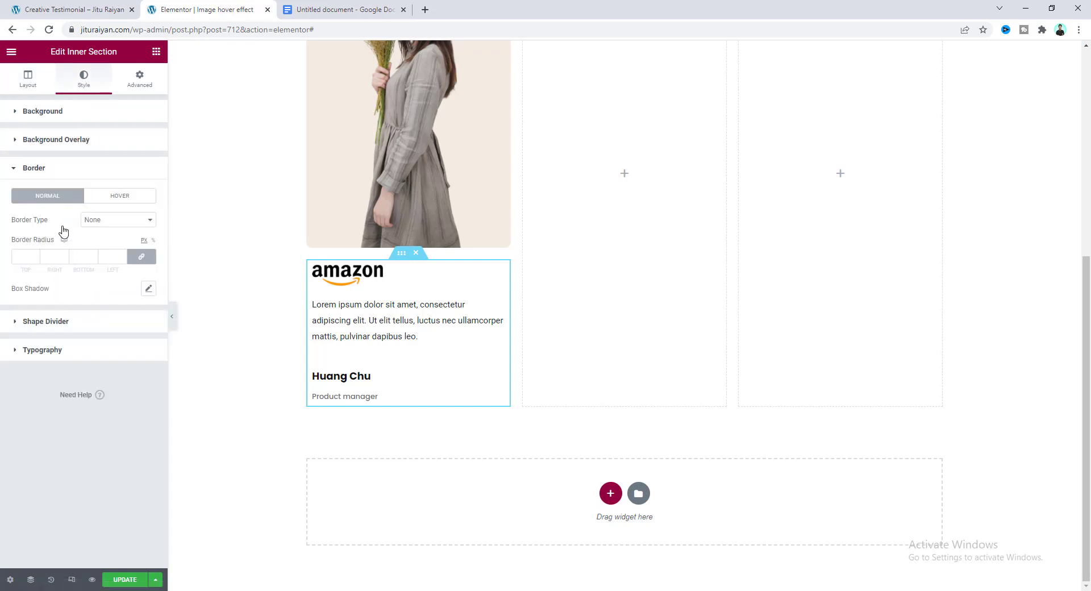
pyautogui.click(149, 289)
pyautogui.click(140, 318)
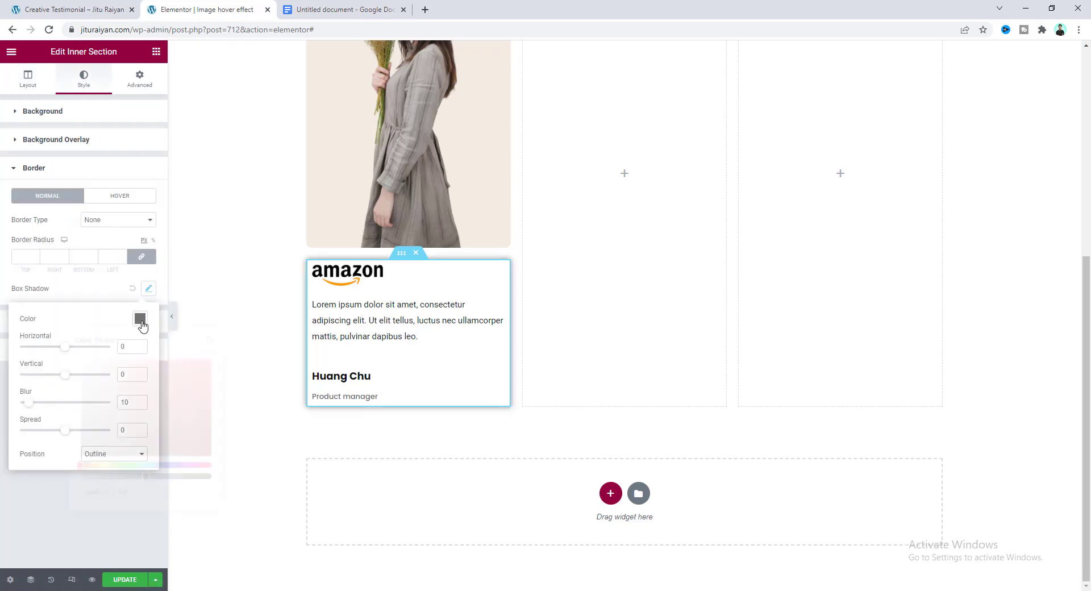
pyautogui.moveTo(146, 477); pyautogui.dragTo(98, 473)
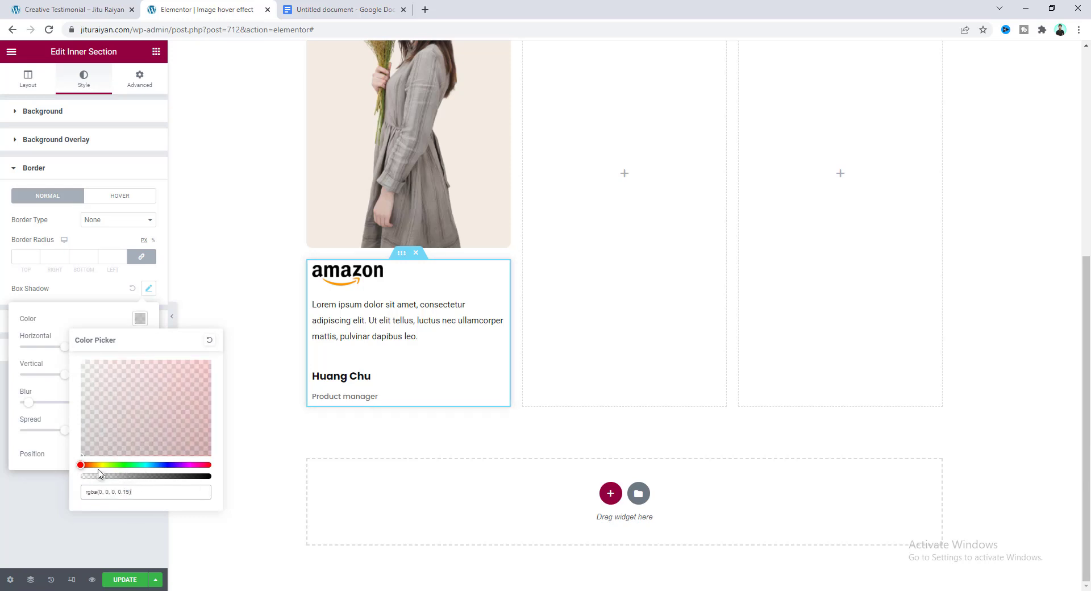
pyautogui.click(56, 321)
pyautogui.moveTo(68, 380); pyautogui.dragTo(73, 378)
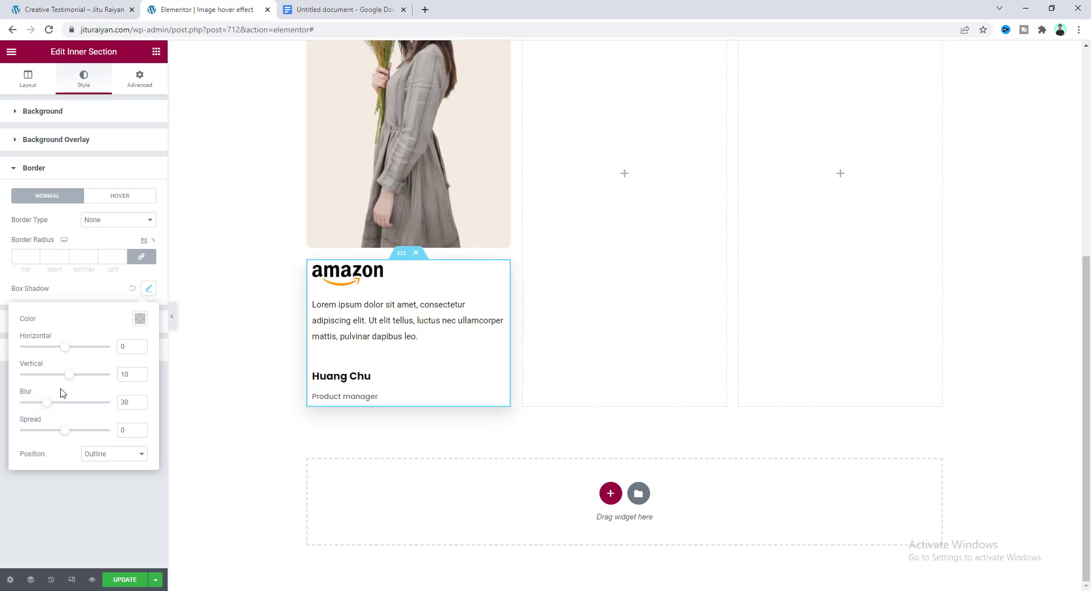
pyautogui.click(53, 255)
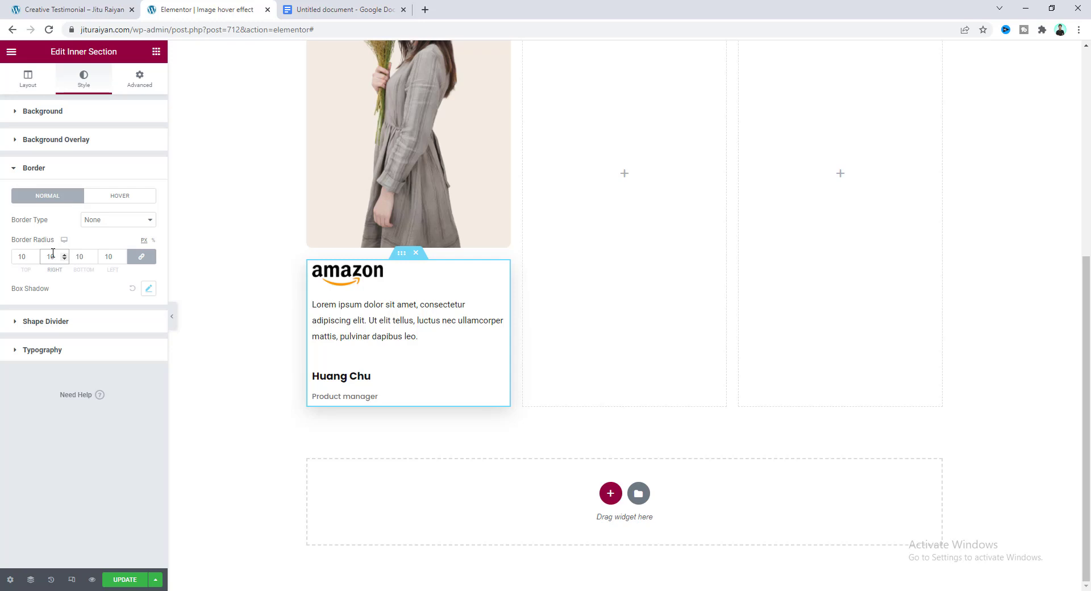
# Set the card's background to a classic white colour
pyautogui.click(85, 112)
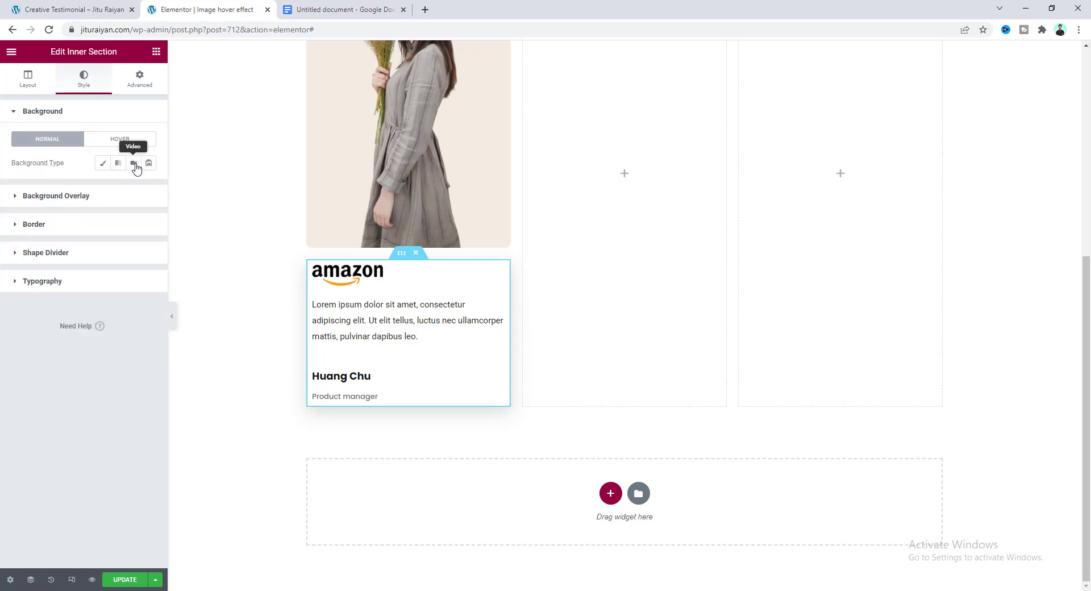
pyautogui.click(103, 163)
pyautogui.click(148, 187)
pyautogui.moveTo(79, 263); pyautogui.dragTo(15, 226)
pyautogui.click(142, 96)
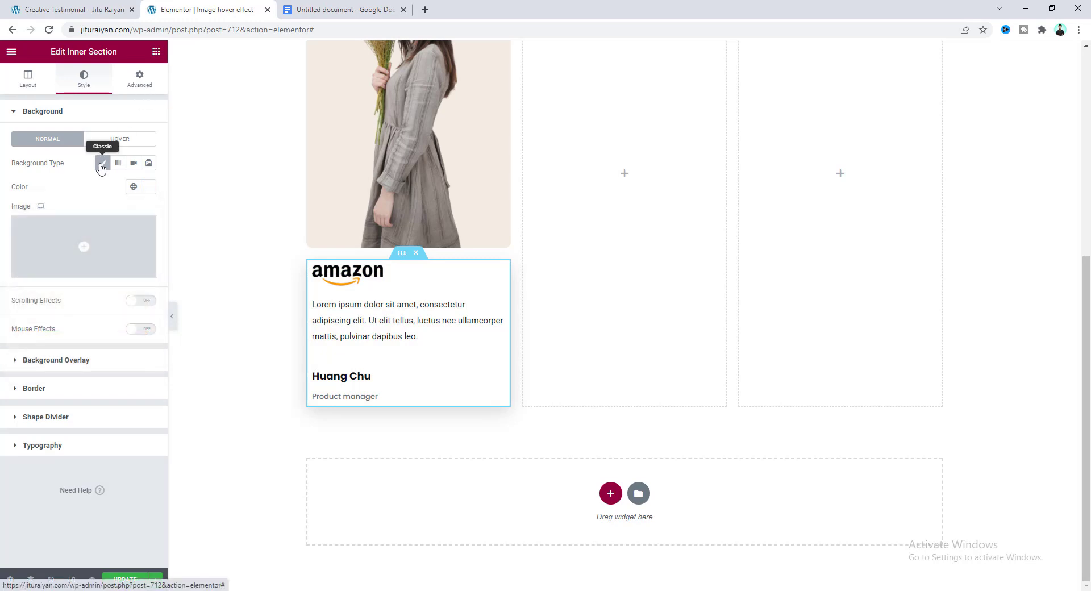
# Set the card's padding to 30 top and bottom, 20 left and right
pyautogui.click(147, 78)
pyautogui.click(107, 196)
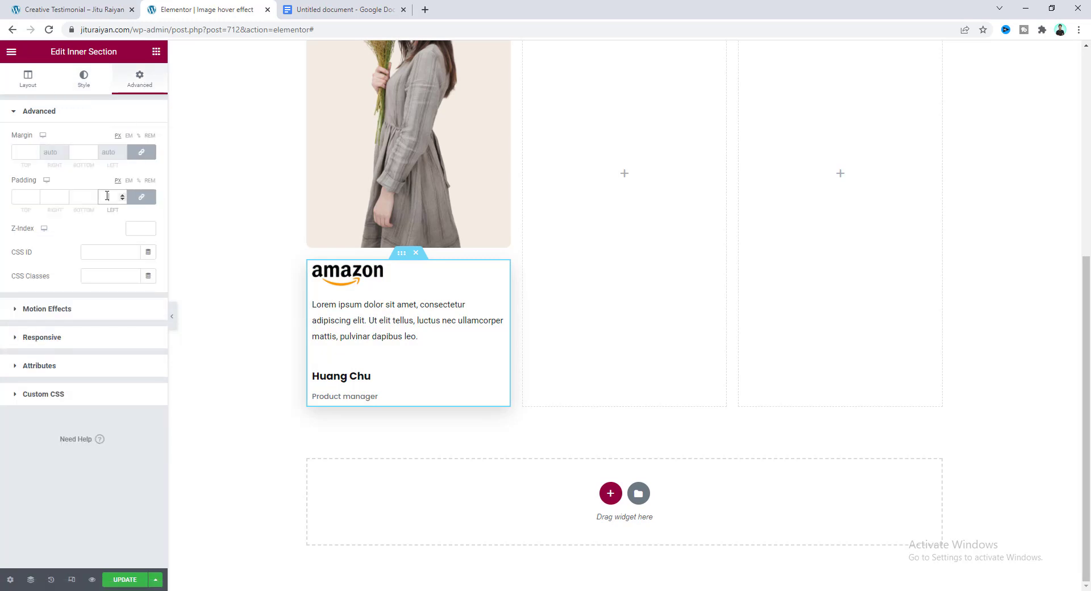
pyautogui.write('20')
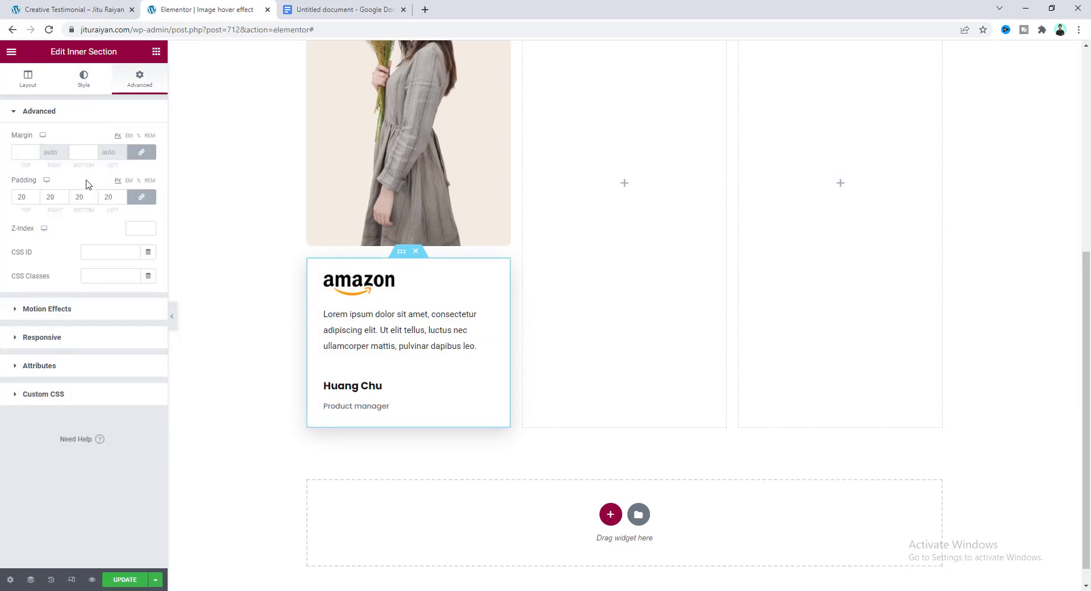
pyautogui.click(141, 197)
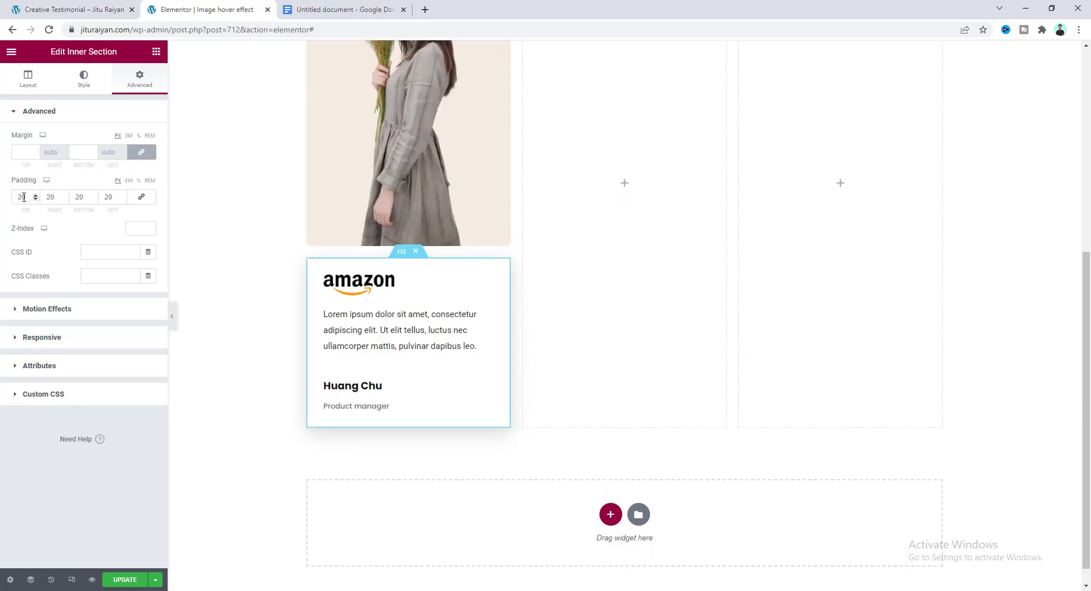
pyautogui.write('30')
pyautogui.doubleClick(79, 196)
pyautogui.write('30')
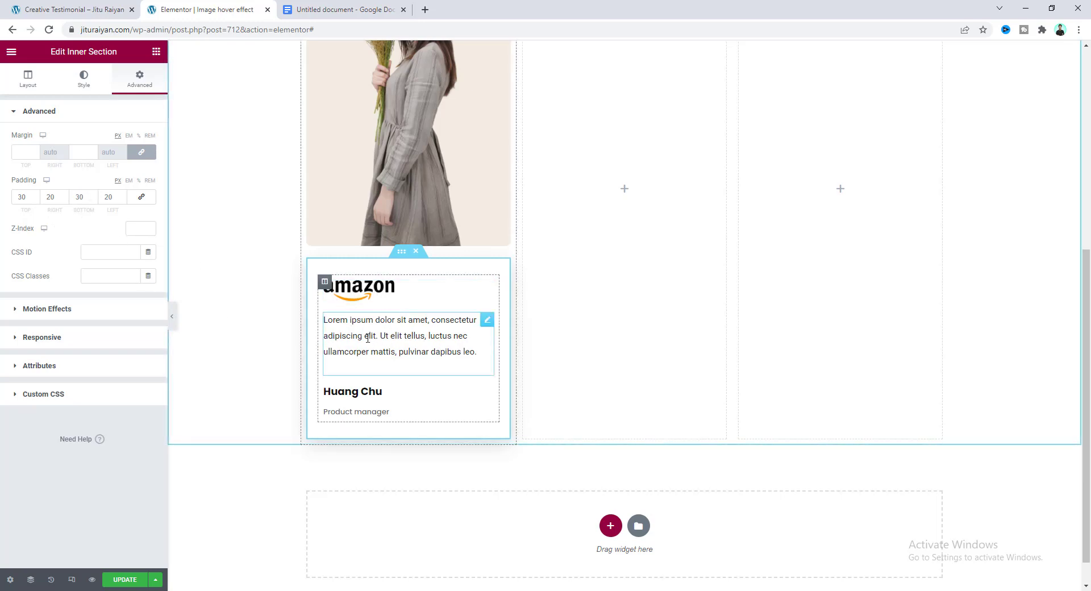
# Give the quote paragraph negative margins, with a -32 bottom margin
pyautogui.click(367, 338)
pyautogui.click(137, 82)
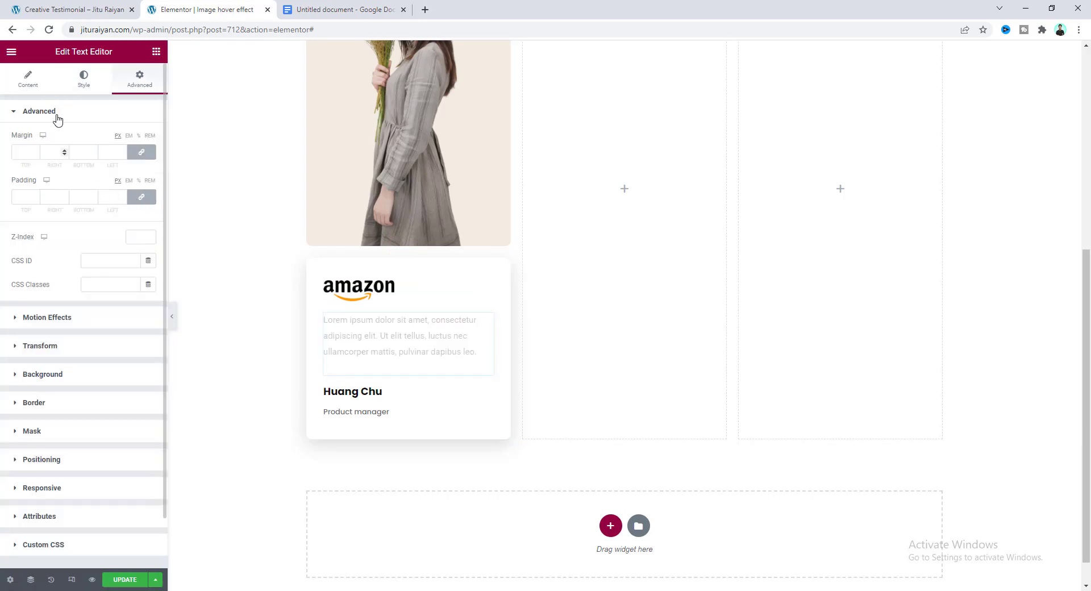
pyautogui.click(141, 152)
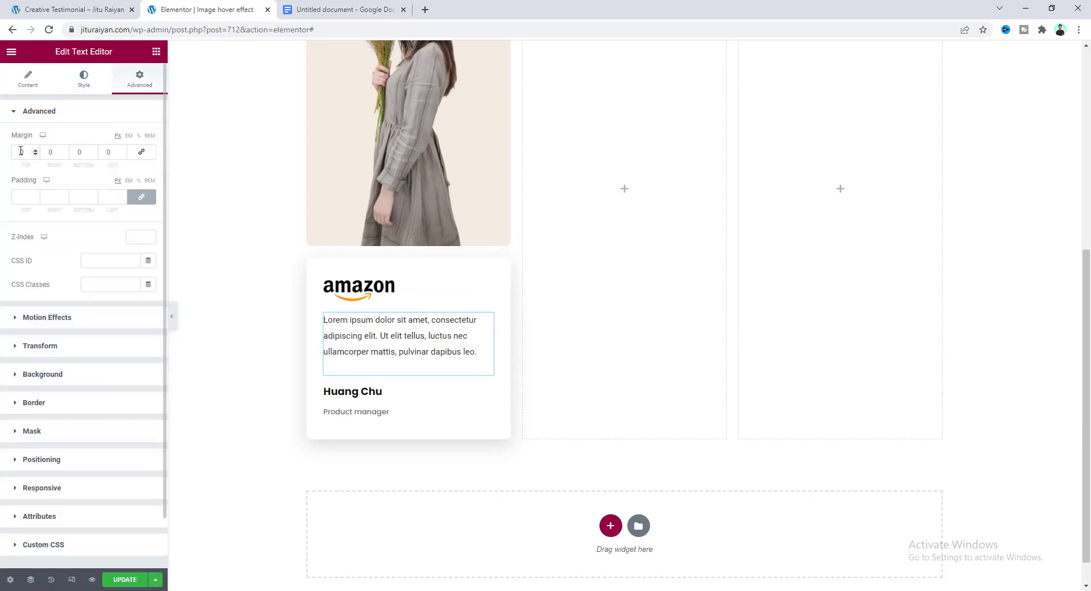
pyautogui.press('Down')
pyautogui.press('Down')
pyautogui.press('Down')
pyautogui.press('Down')
pyautogui.press('Down')
pyautogui.press('Down')
pyautogui.press('Down')
pyautogui.press('Down')
pyautogui.press('Tab')
pyautogui.press('Tab')
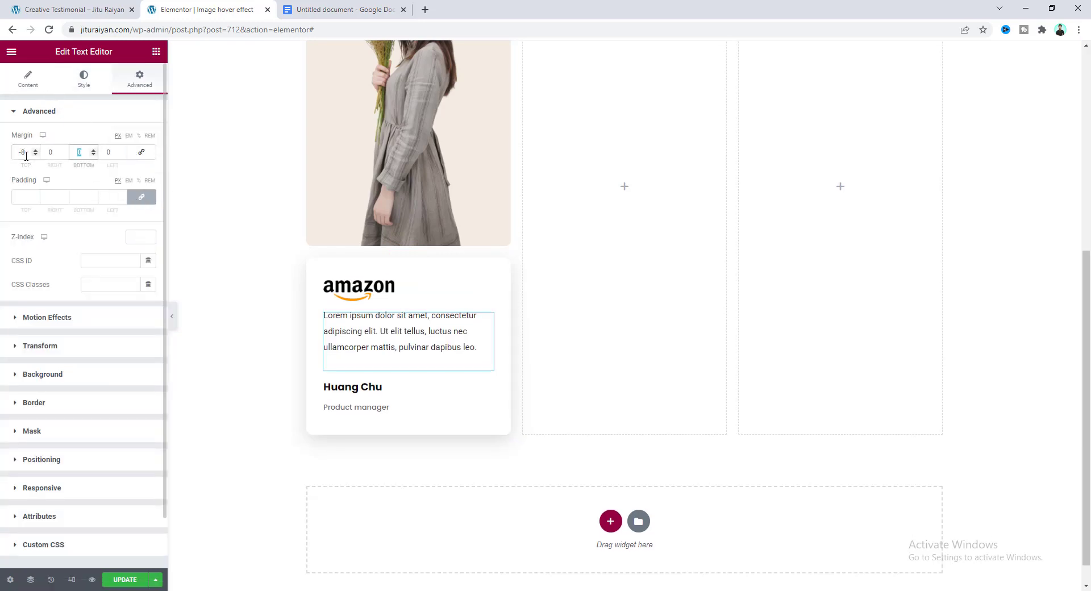
pyautogui.press('Down')
pyautogui.press('Down')
pyautogui.press('Down')
pyautogui.press('Down')
pyautogui.press('Down')
pyautogui.press('Down')
pyautogui.press('Down')
pyautogui.press('Down')
pyautogui.press('Down')
pyautogui.press('Down')
pyautogui.press('Down')
pyautogui.press('Down')
pyautogui.press('Down')
pyautogui.press('Down')
pyautogui.press('Down')
pyautogui.press('Down')
pyautogui.press('Down')
pyautogui.press('Down')
pyautogui.press('Down')
pyautogui.press('Down')
pyautogui.press('Down')
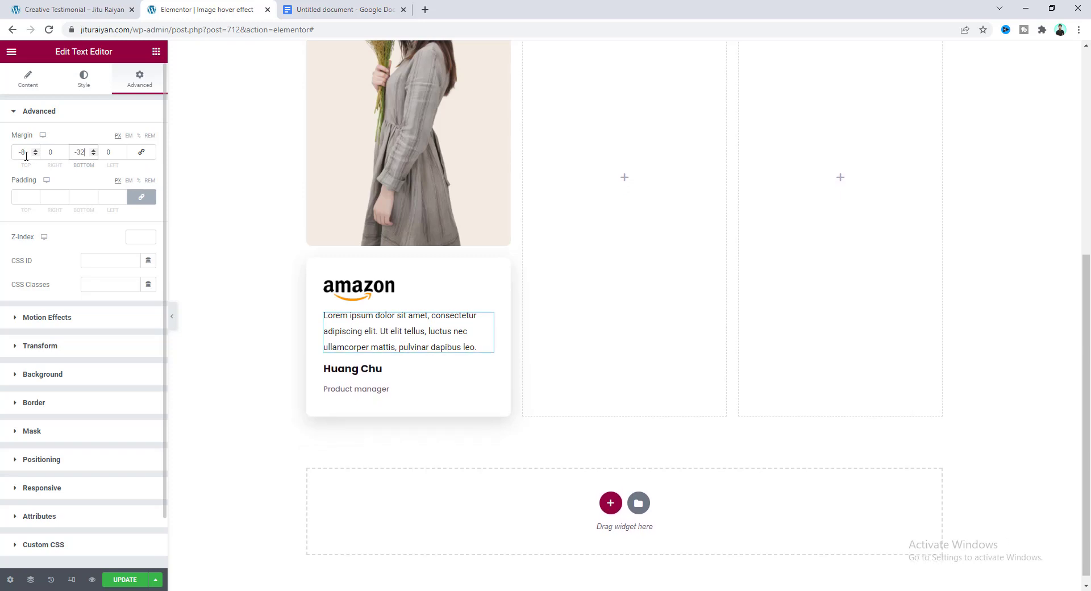
# Set the name heading's bottom margin to -13
pyautogui.click(375, 373)
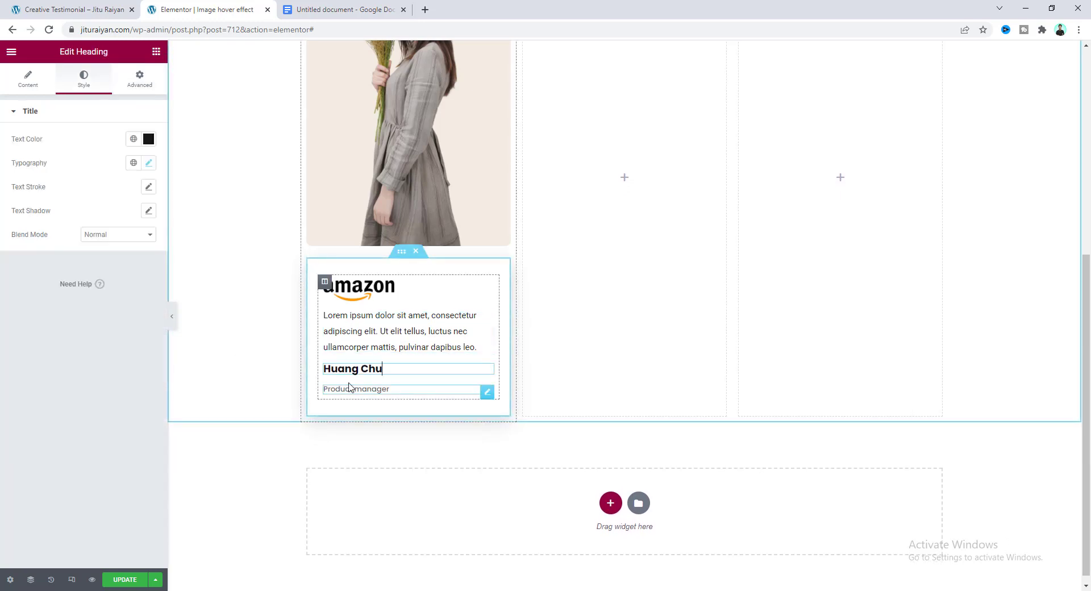
pyautogui.click(140, 78)
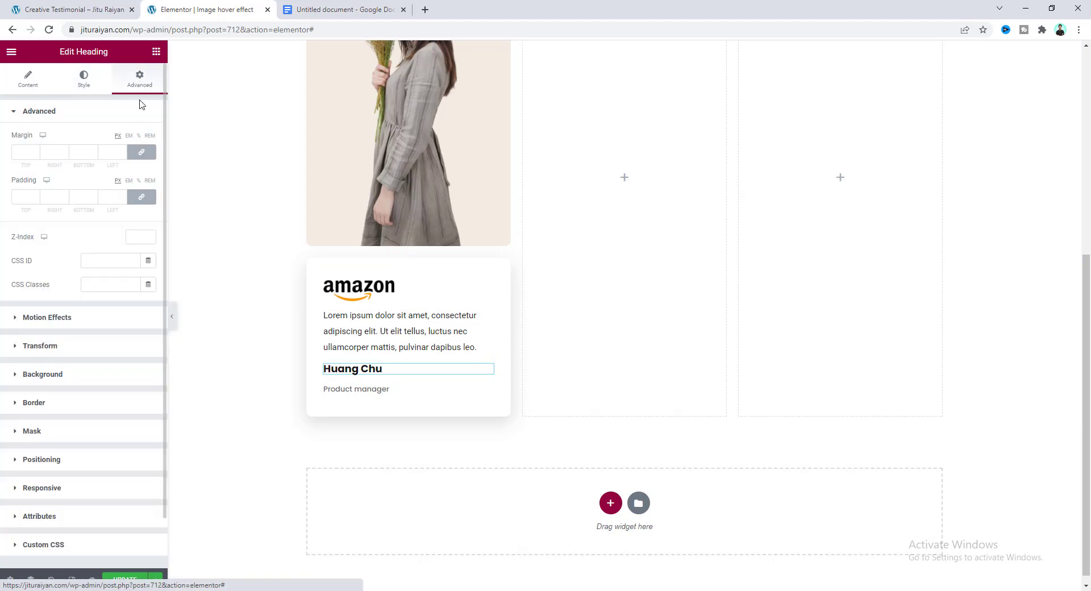
pyautogui.click(141, 152)
pyautogui.click(83, 152)
pyautogui.press('Down')
pyautogui.press('Down')
pyautogui.press('Down')
pyautogui.press('Down')
pyautogui.press('Down')
pyautogui.press('Down')
pyautogui.press('Down')
pyautogui.press('Down')
pyautogui.press('Down')
pyautogui.press('Down')
pyautogui.press('Down')
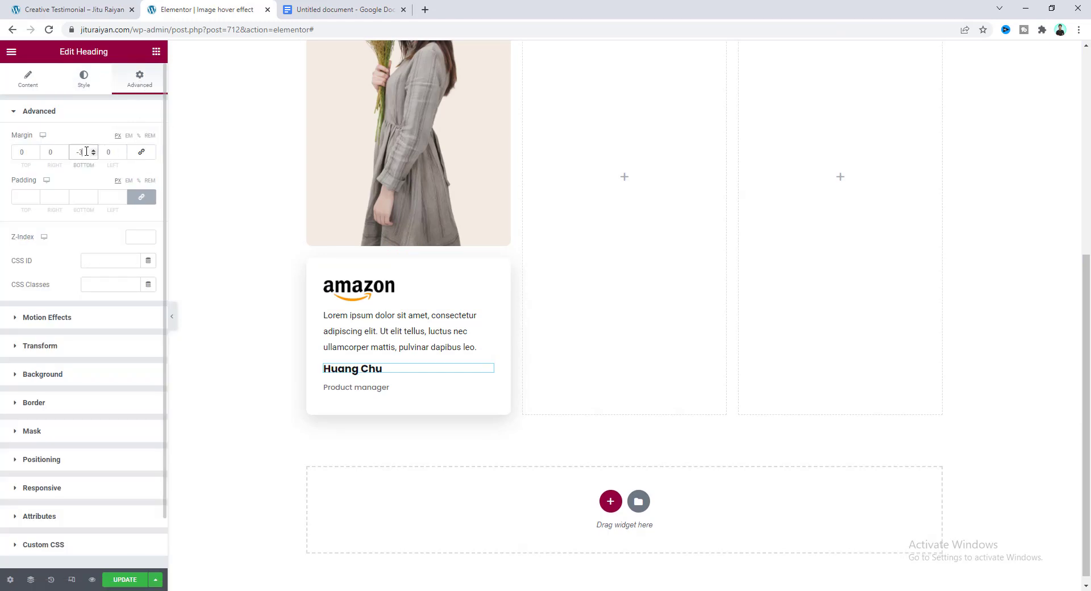
pyautogui.press('Down')
pyautogui.press('Down')
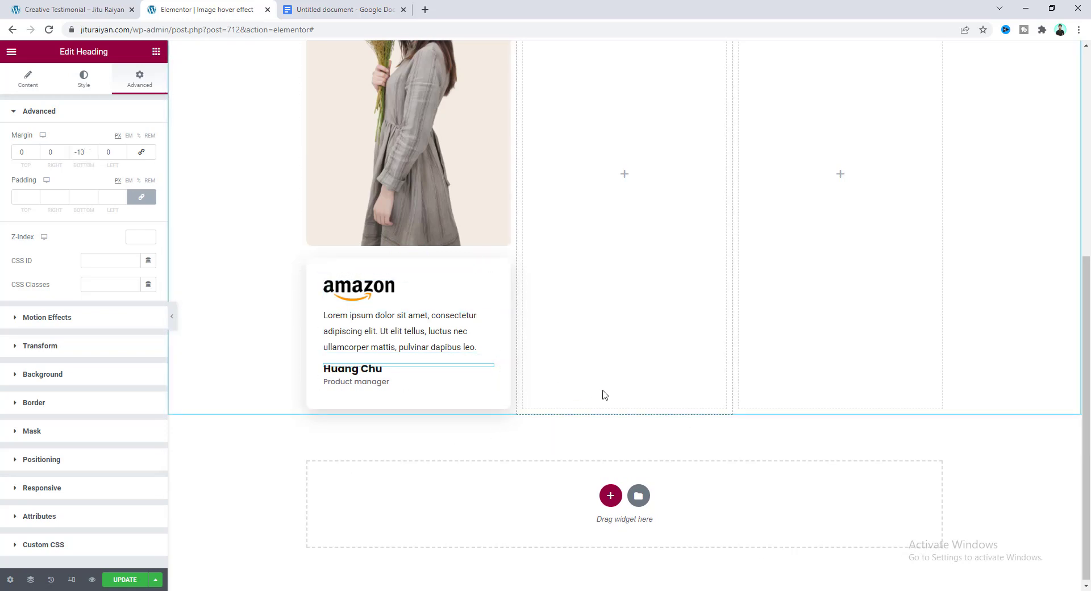
# Duplicate the testimonial column and move the copy to the far-right position
pyautogui.scroll(5, 585, 399)
pyautogui.scroll(-3, 584, 397)
pyautogui.scroll(1, 582, 396)
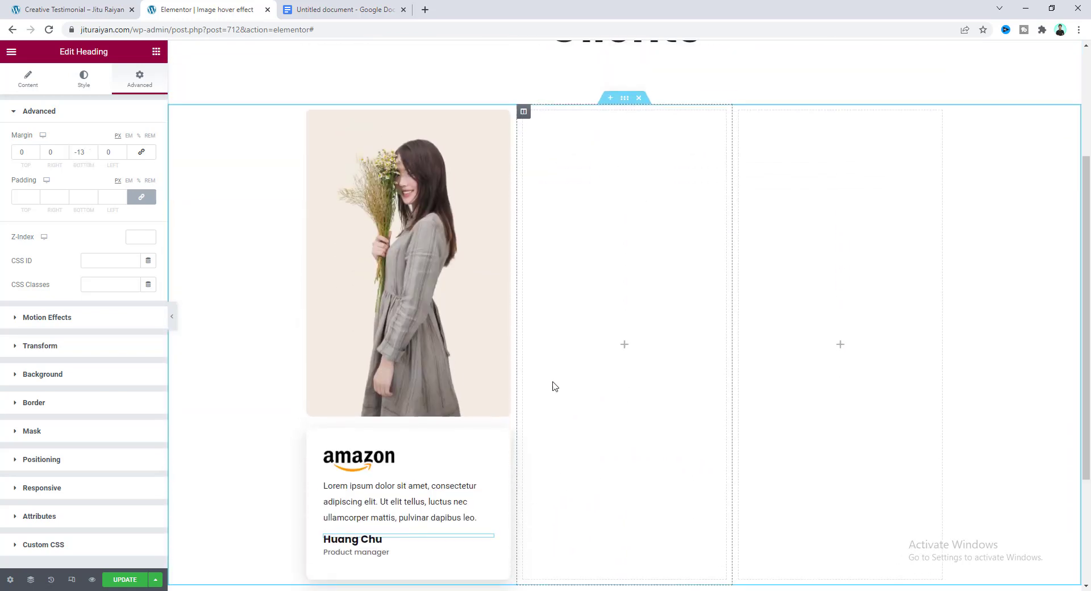
pyautogui.rightClick(307, 113)
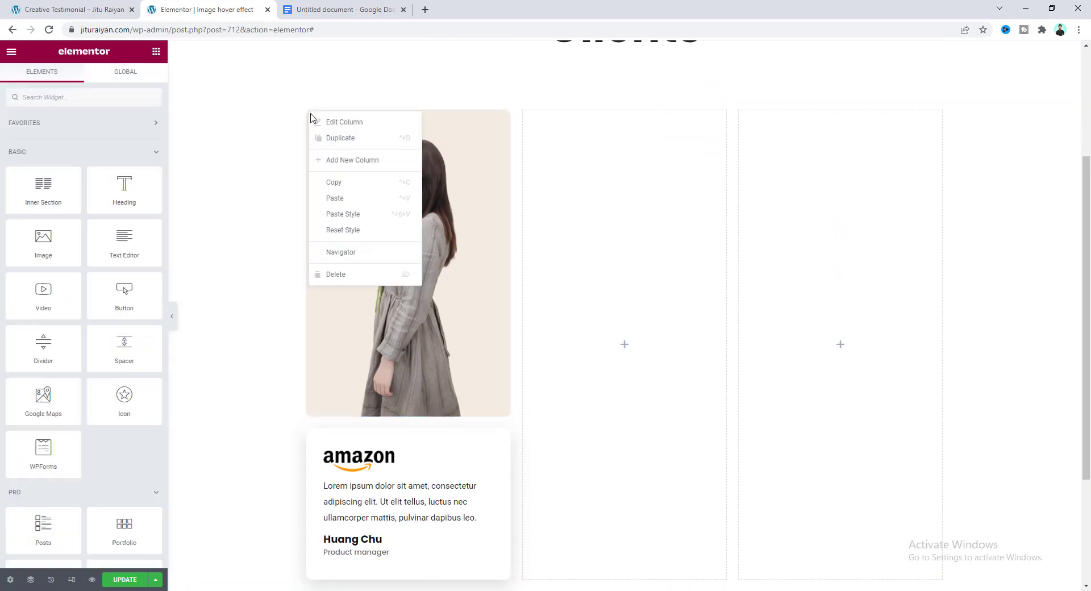
pyautogui.click(318, 139)
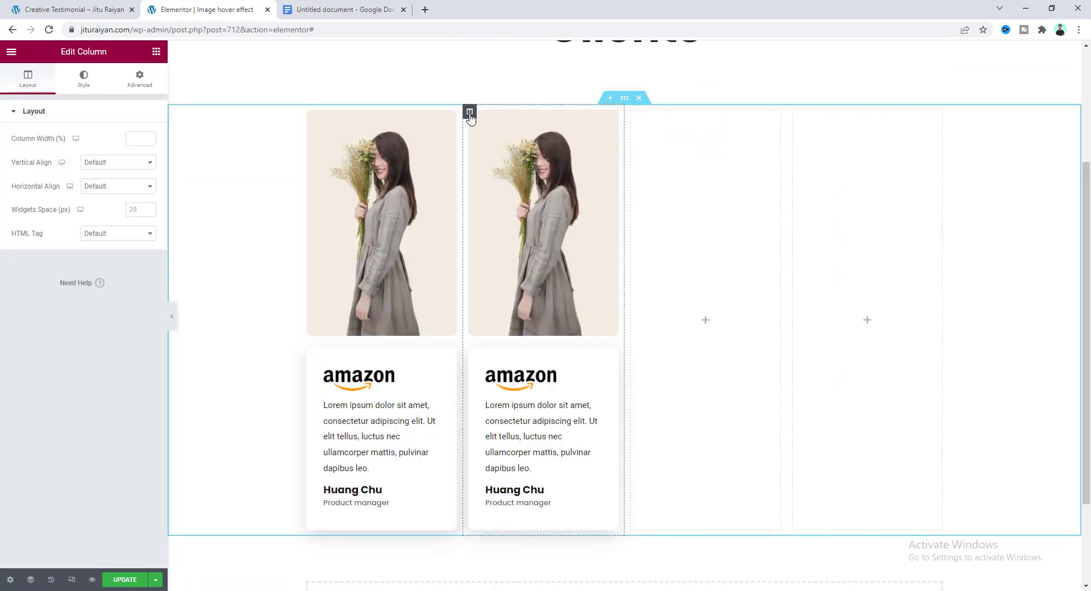
pyautogui.moveTo(469, 111); pyautogui.dragTo(838, 130)
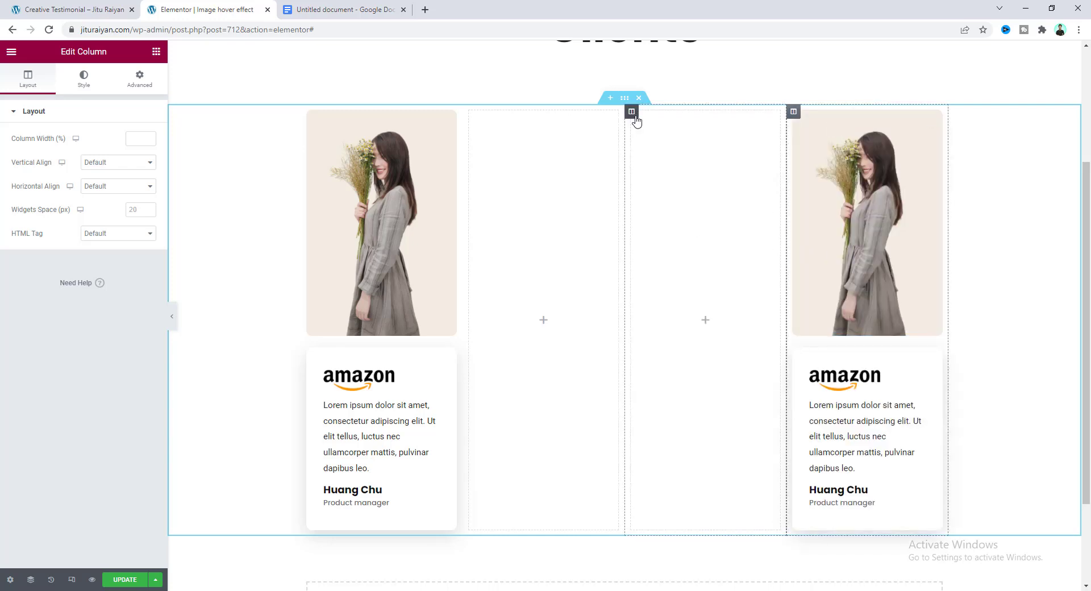
# Delete the leftover empty third column
pyautogui.rightClick(632, 114)
pyautogui.click(640, 273)
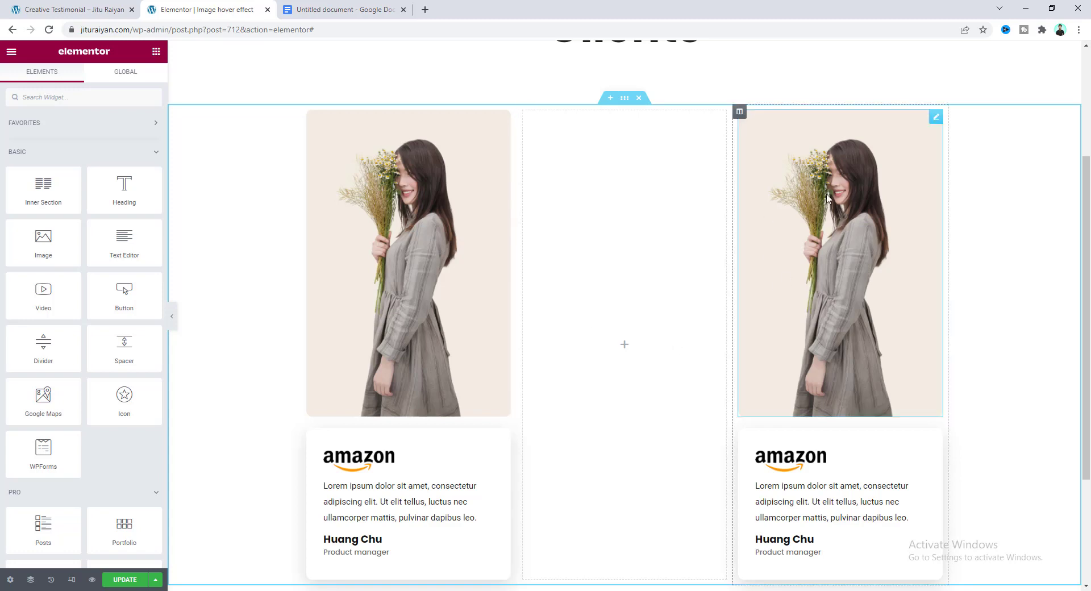
pyautogui.scroll(-1, 842, 202)
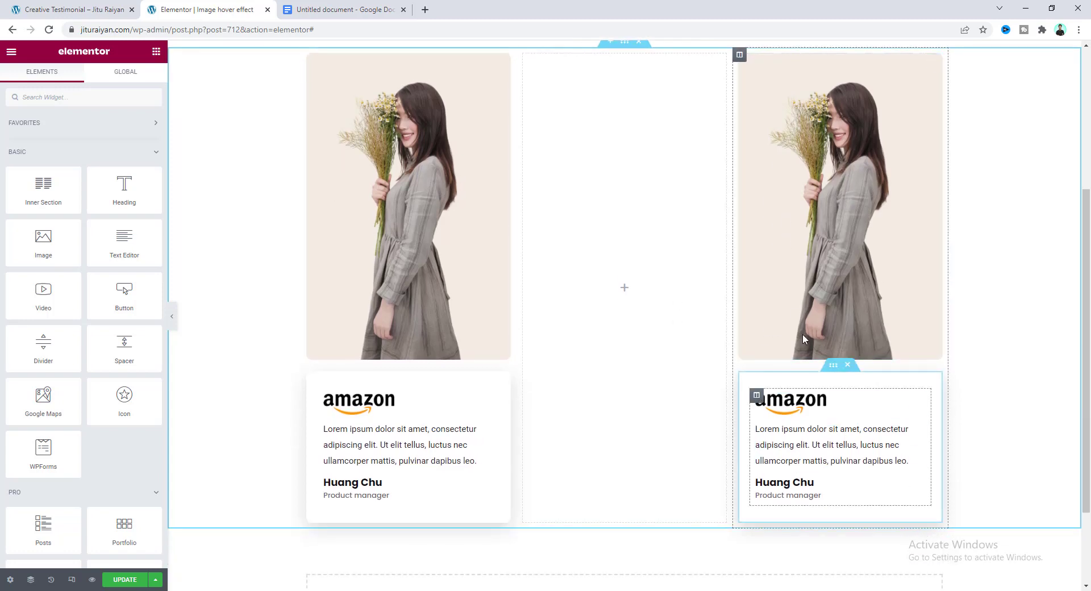
# Replace the right card's portrait with the purple-background photo from the media library
pyautogui.click(816, 181)
pyautogui.click(85, 176)
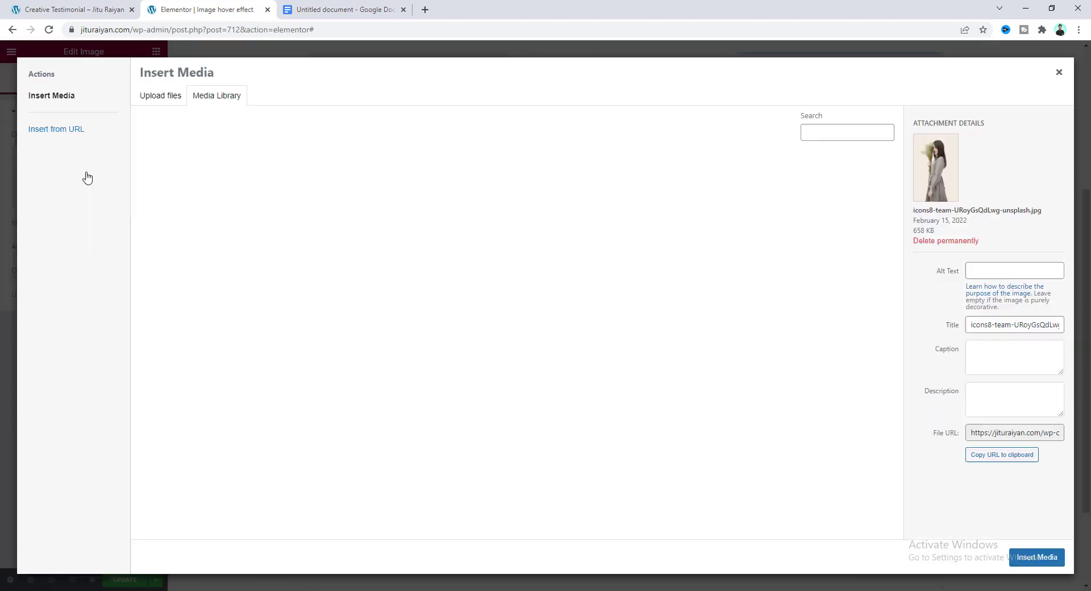
pyautogui.click(166, 201)
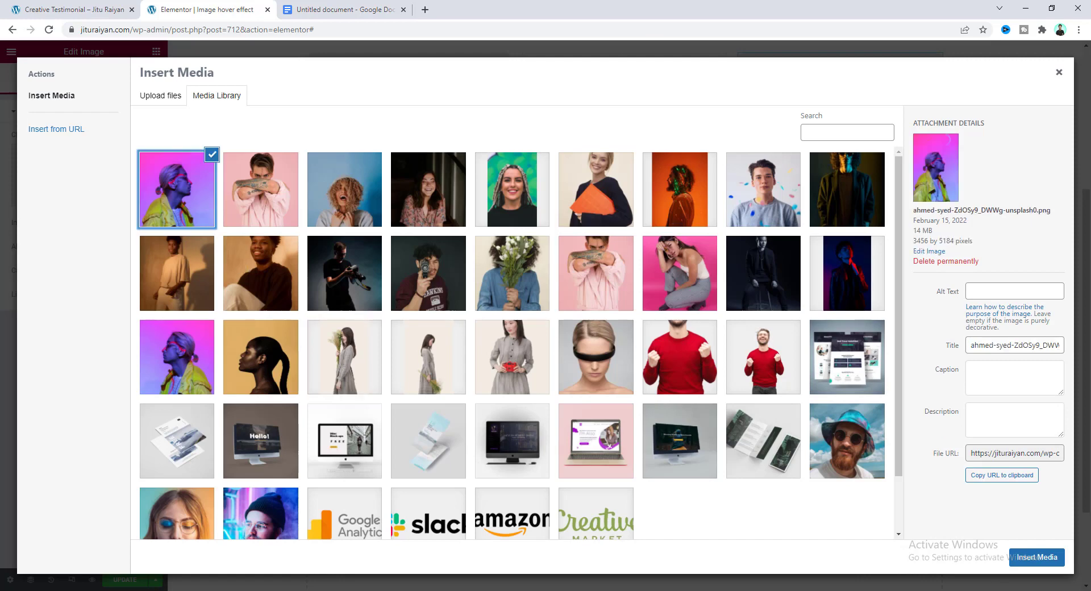
pyautogui.click(1036, 557)
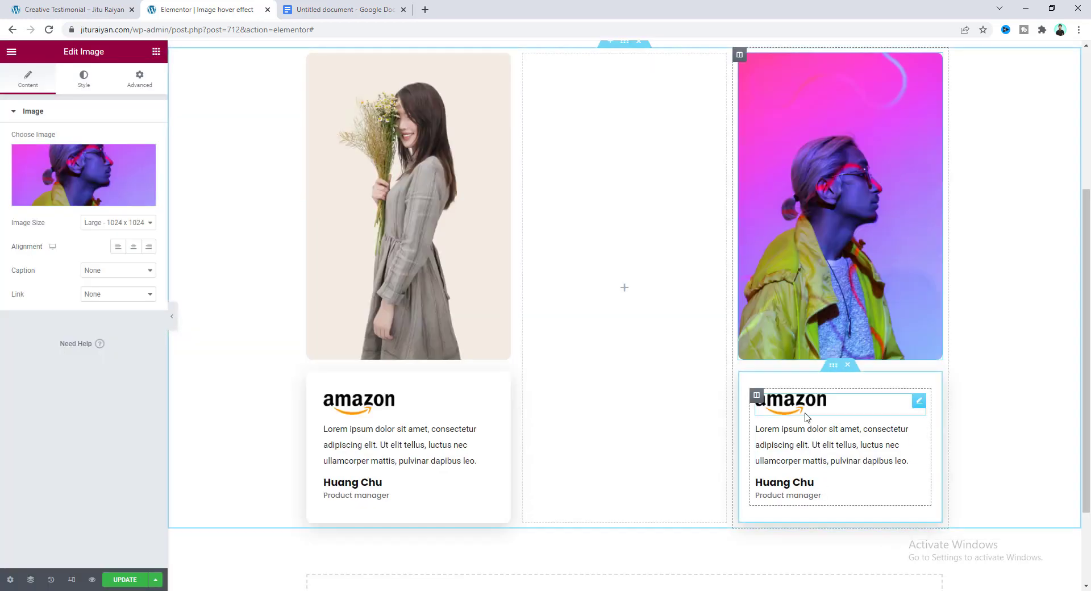
# Swap the right card's logo for the Slack logo
pyautogui.click(802, 412)
pyautogui.click(91, 182)
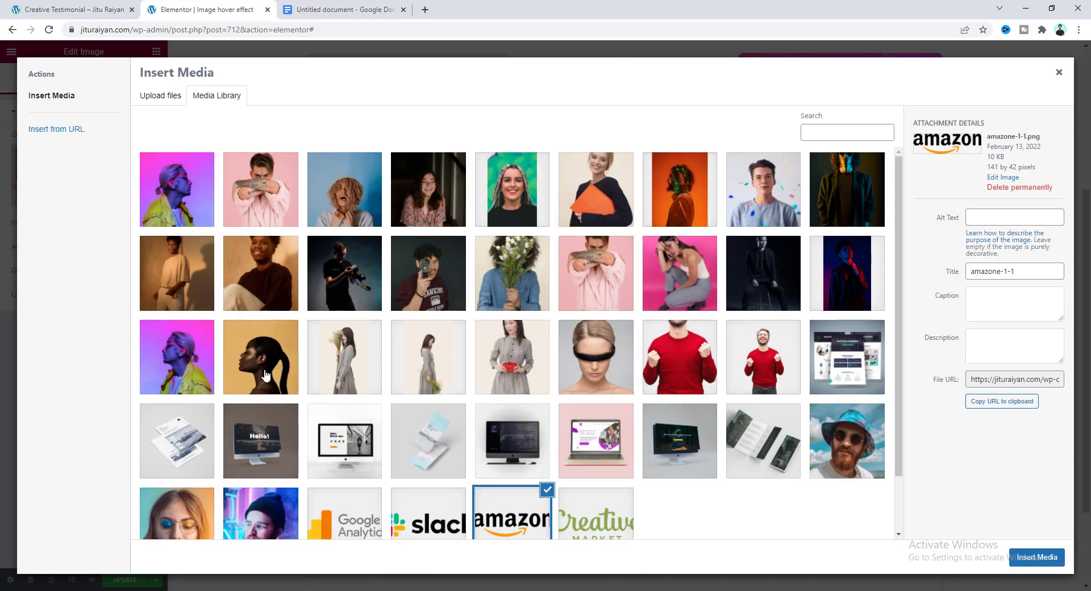
pyautogui.click(429, 514)
pyautogui.click(1017, 555)
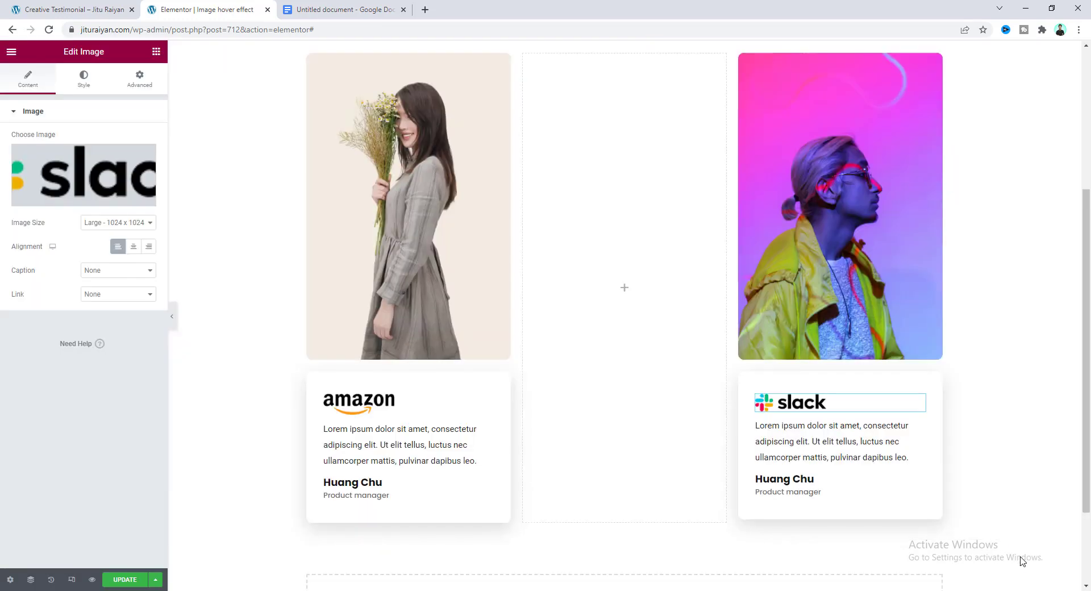
# Replace the right card's name heading with the new person's name
pyautogui.click(784, 472)
pyautogui.hotkey('ctrl', 'a')
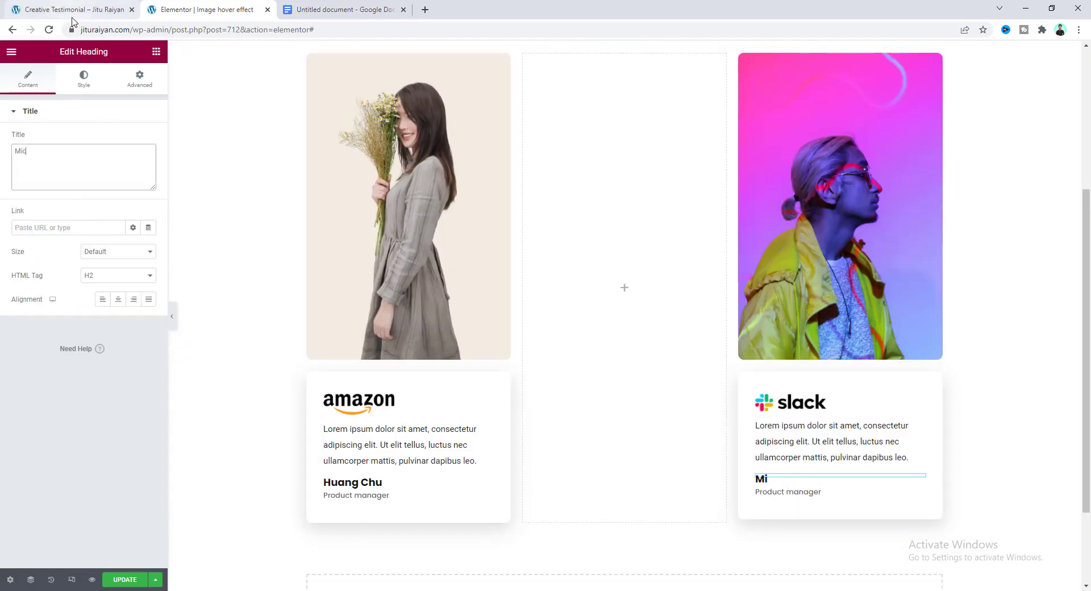
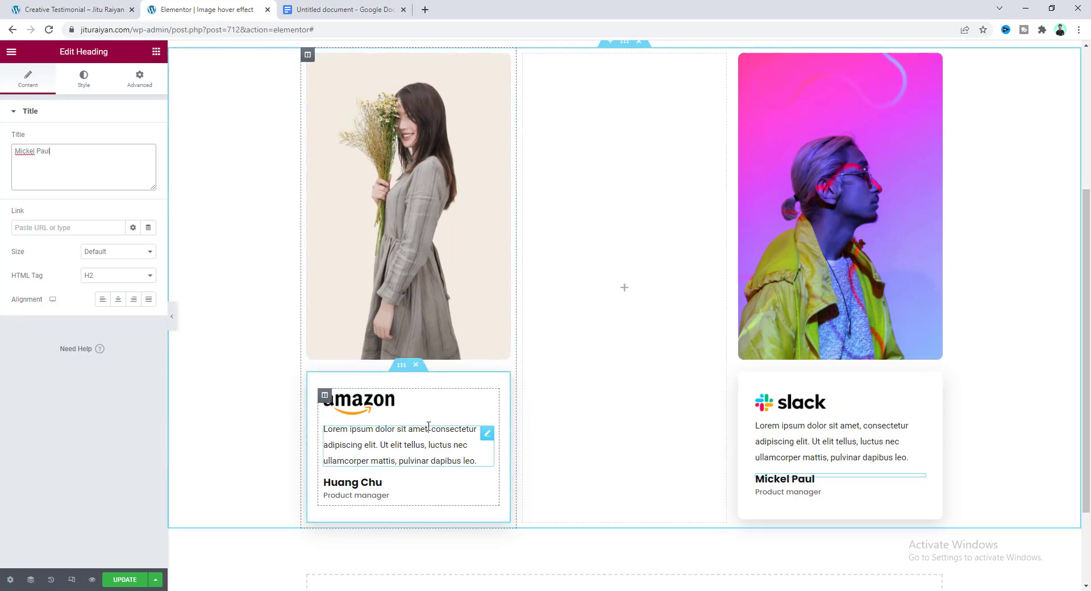
# Switch to the published Creative Testimonial page and capture its preview area
pyautogui.click(67, 7)
pyautogui.press('Print')
pyautogui.moveTo(131, 80); pyautogui.dragTo(974, 584)
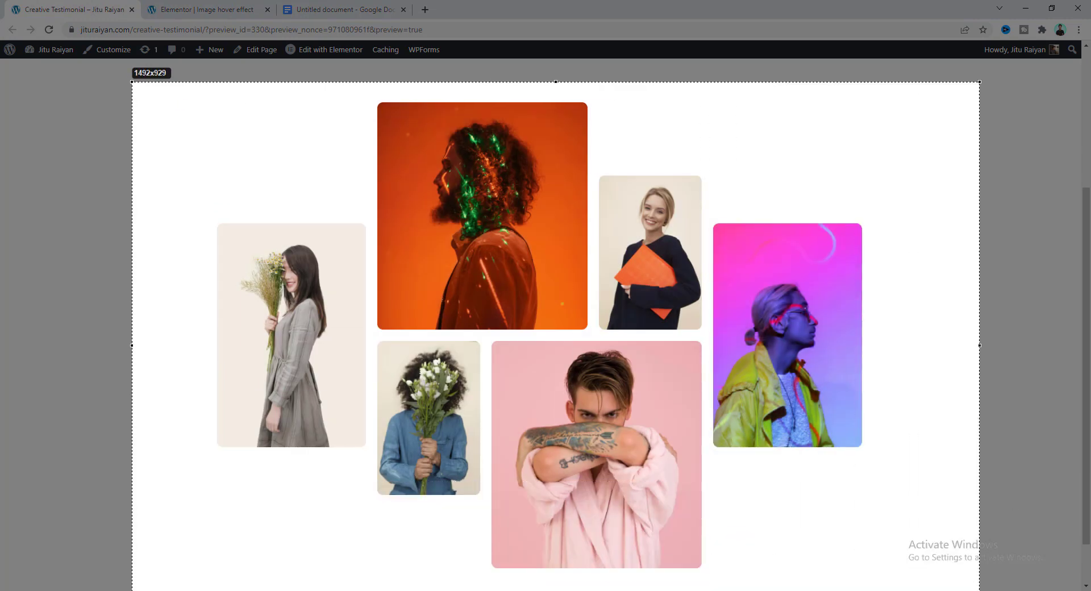
# Draw red boxes around the side portraits, the middle group, and its nested upper, lower and single photos
pyautogui.moveTo(204, 211)
pyautogui.mouseDown()
pyautogui.moveTo(339, 382)
pyautogui.moveTo(383, 464)
pyautogui.mouseUp()
pyautogui.moveTo(706, 206); pyautogui.dragTo(882, 465)
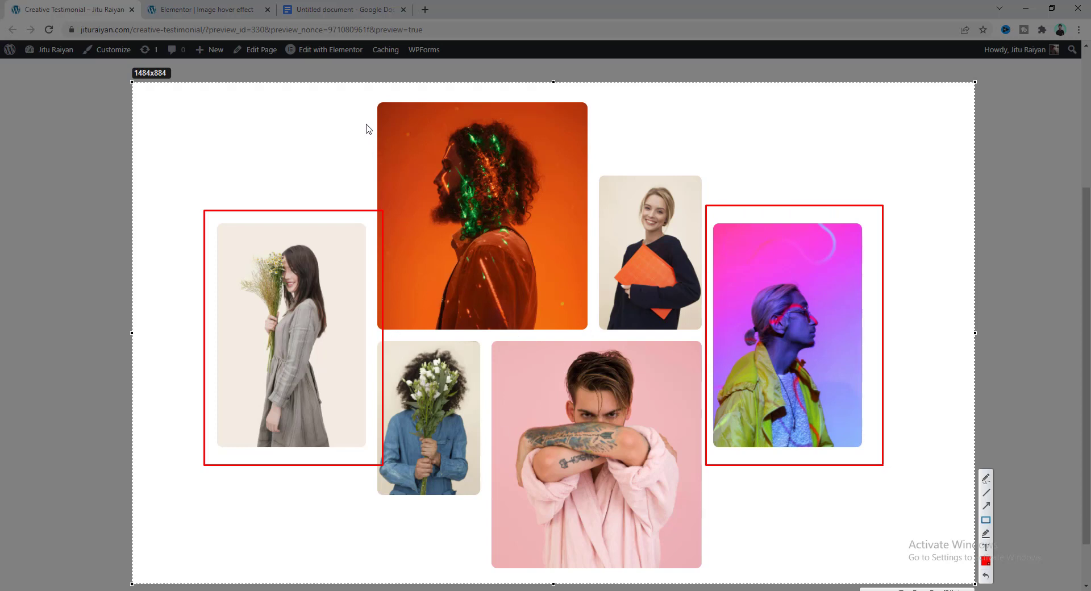
pyautogui.moveTo(369, 98)
pyautogui.mouseDown()
pyautogui.moveTo(555, 397)
pyautogui.moveTo(718, 577)
pyautogui.mouseUp()
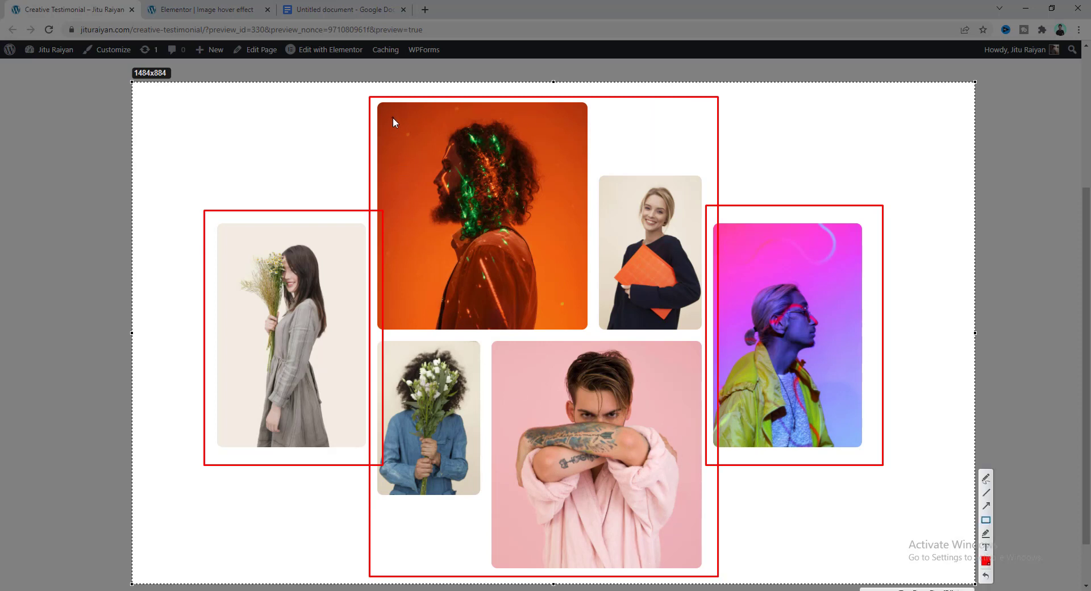
pyautogui.moveTo(392, 117)
pyautogui.mouseDown()
pyautogui.moveTo(500, 200)
pyautogui.moveTo(701, 321)
pyautogui.mouseUp()
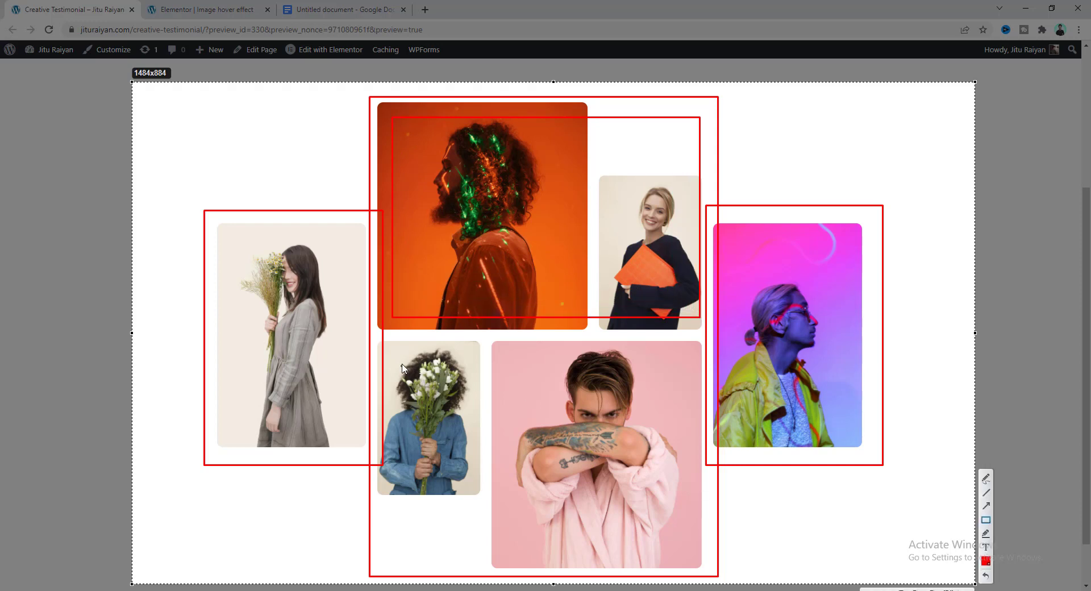
pyautogui.moveTo(396, 349)
pyautogui.mouseDown()
pyautogui.moveTo(701, 565)
pyautogui.moveTo(698, 553)
pyautogui.mouseUp()
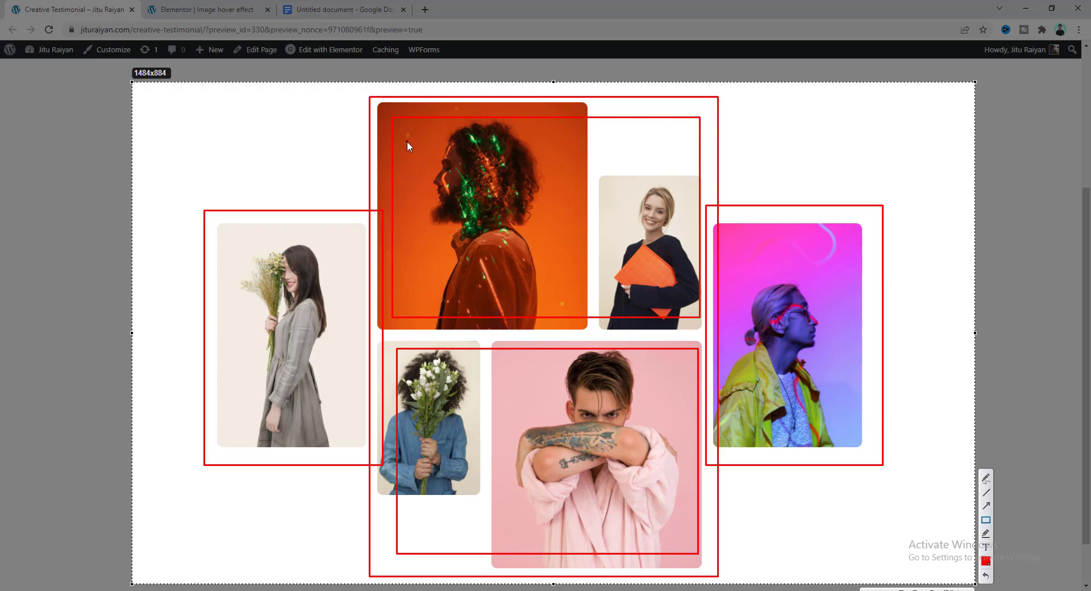
pyautogui.moveTo(405, 138)
pyautogui.mouseDown()
pyautogui.moveTo(591, 314)
pyautogui.moveTo(584, 302)
pyautogui.mouseUp()
pyautogui.moveTo(602, 165)
pyautogui.mouseDown()
pyautogui.moveTo(698, 316)
pyautogui.moveTo(692, 304)
pyautogui.mouseUp()
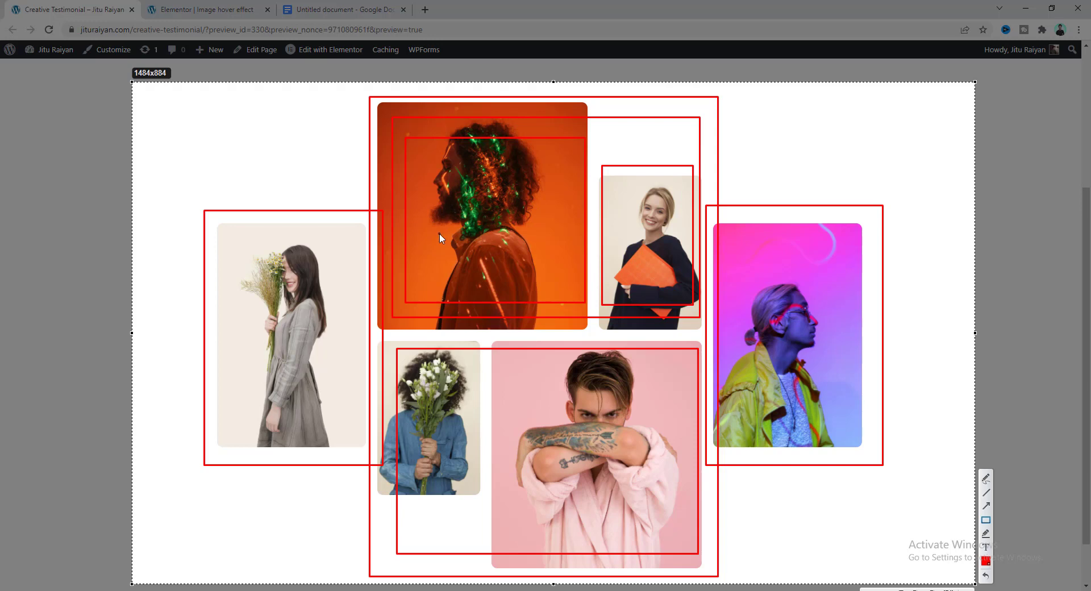
# Dismiss the drawn outlines and go back to the Elementor editor tab
pyautogui.press('Escape')
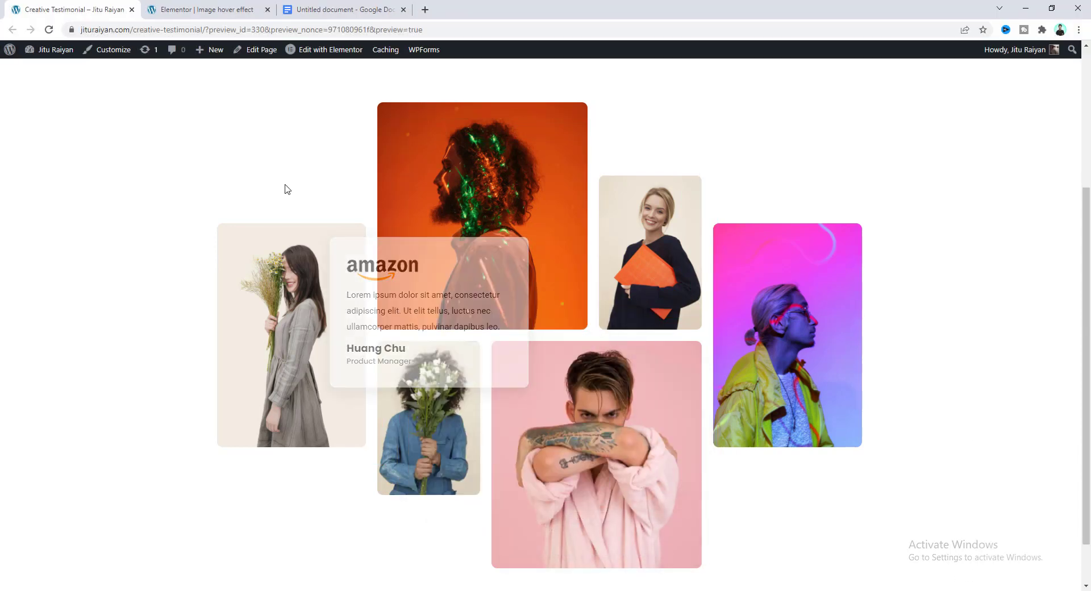
pyautogui.click(211, 5)
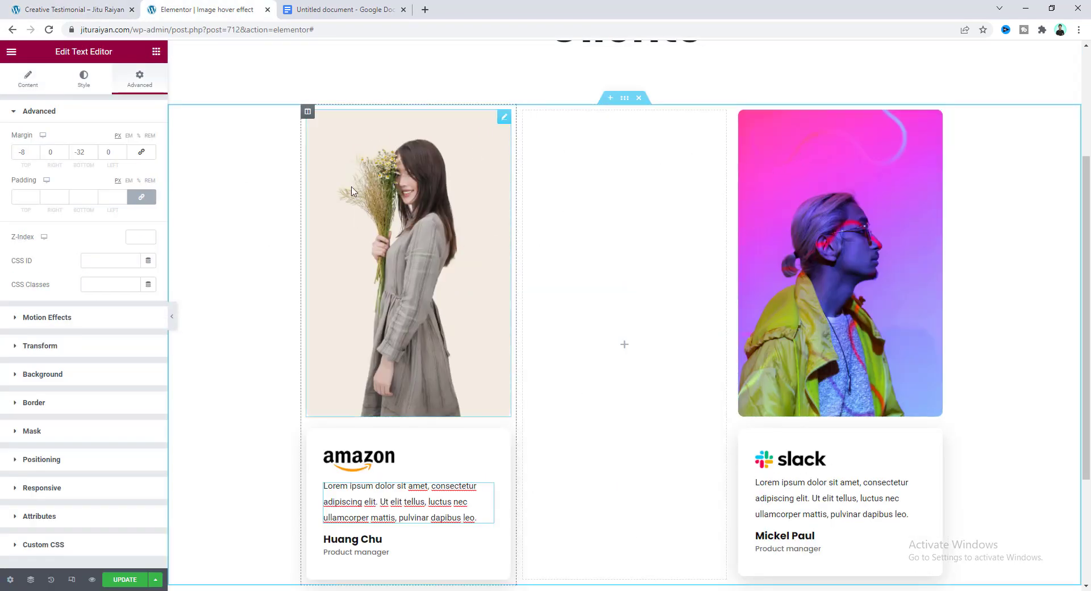
# Set both outer card columns to 23% width and drop an Inner Section into the middle column
pyautogui.click(307, 111)
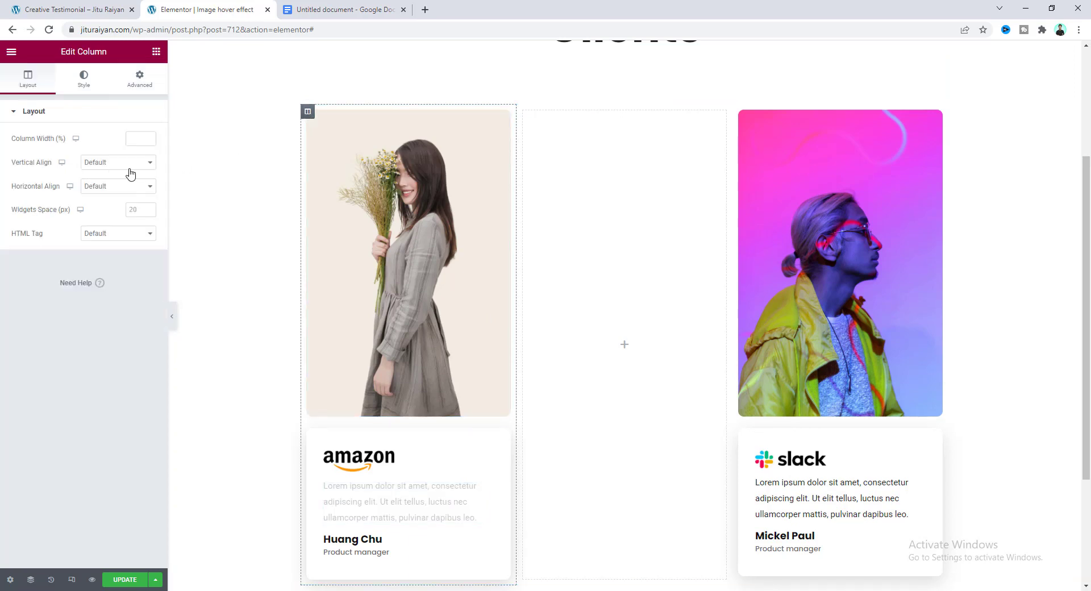
pyautogui.write('23')
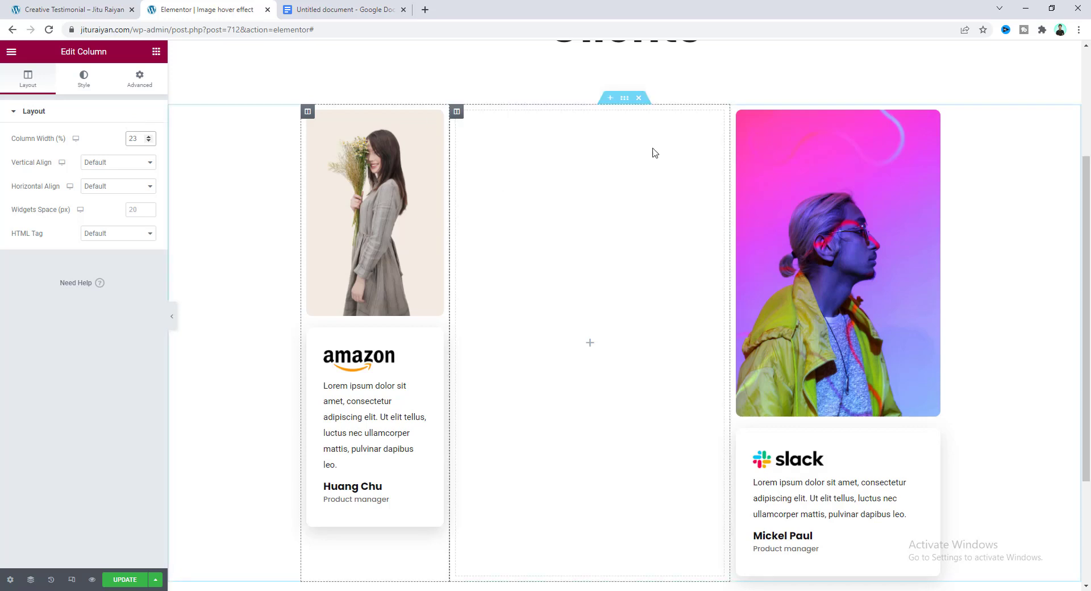
pyautogui.click(737, 113)
pyautogui.click(136, 138)
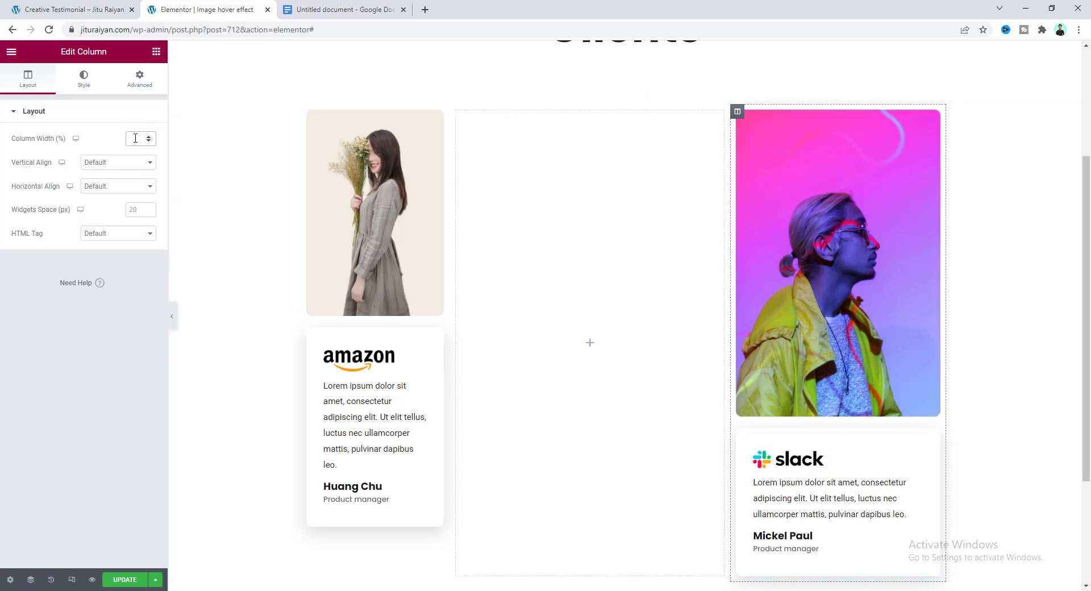
pyautogui.write('23')
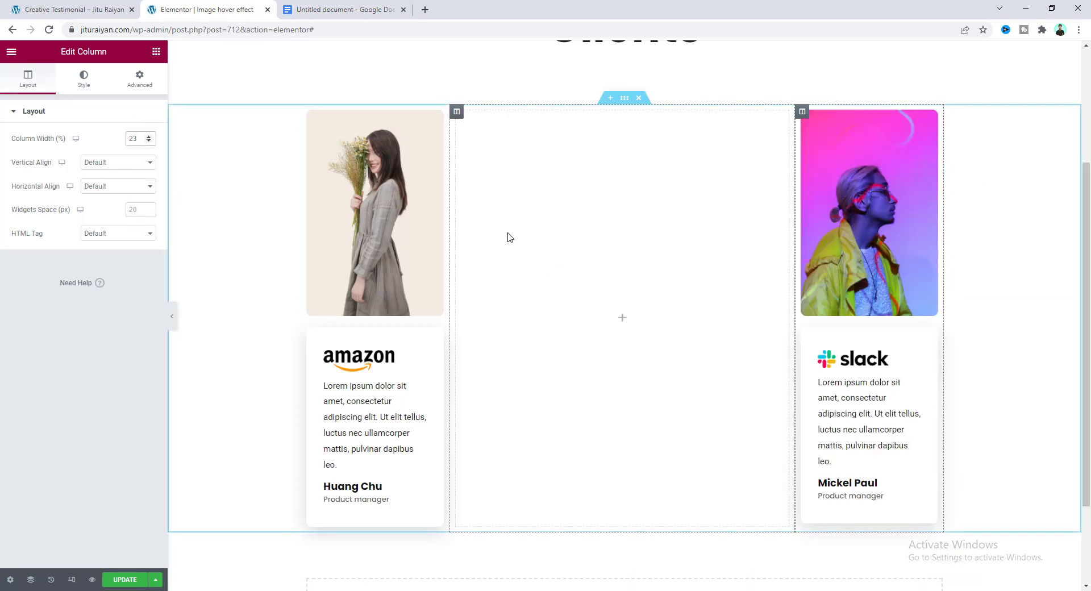
pyautogui.click(155, 53)
pyautogui.moveTo(38, 185); pyautogui.dragTo(599, 136)
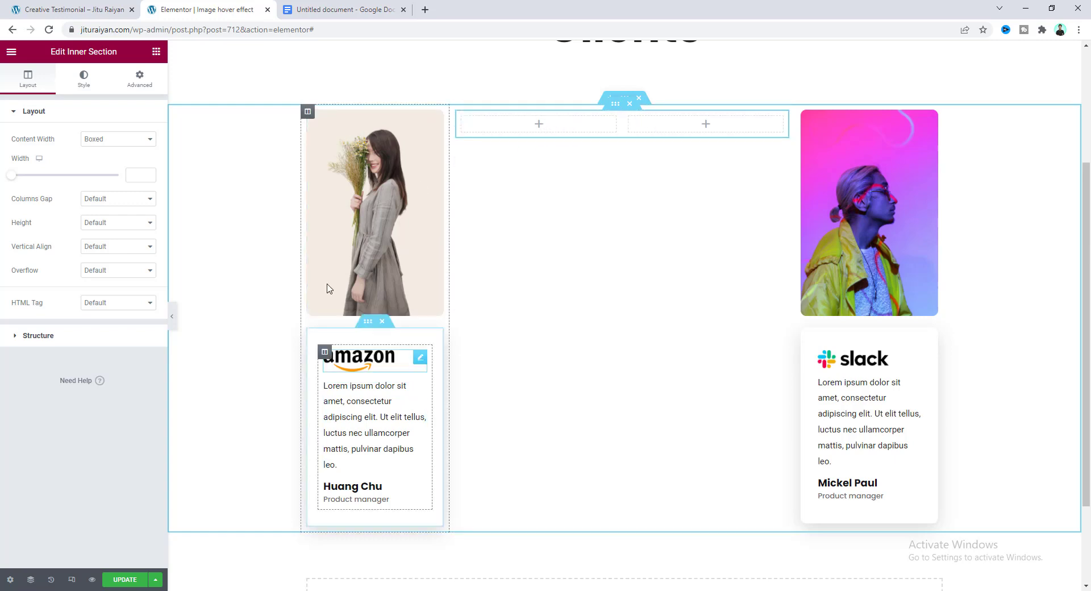
# Copy the left Amazon card column and paste it into the inner section twice
pyautogui.rightClick(307, 116)
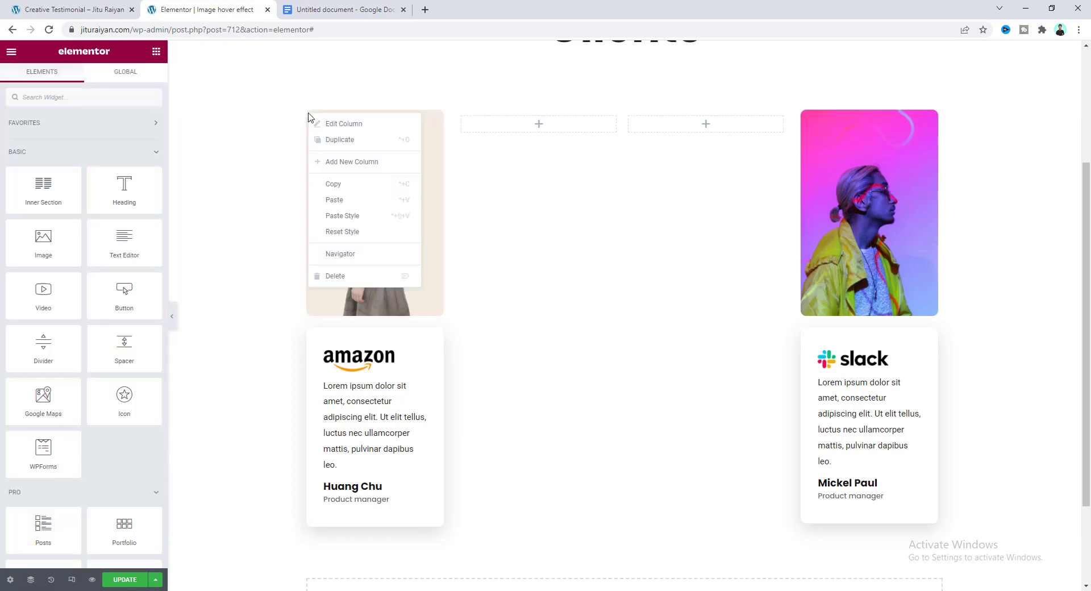
pyautogui.click(343, 185)
pyautogui.rightClick(664, 127)
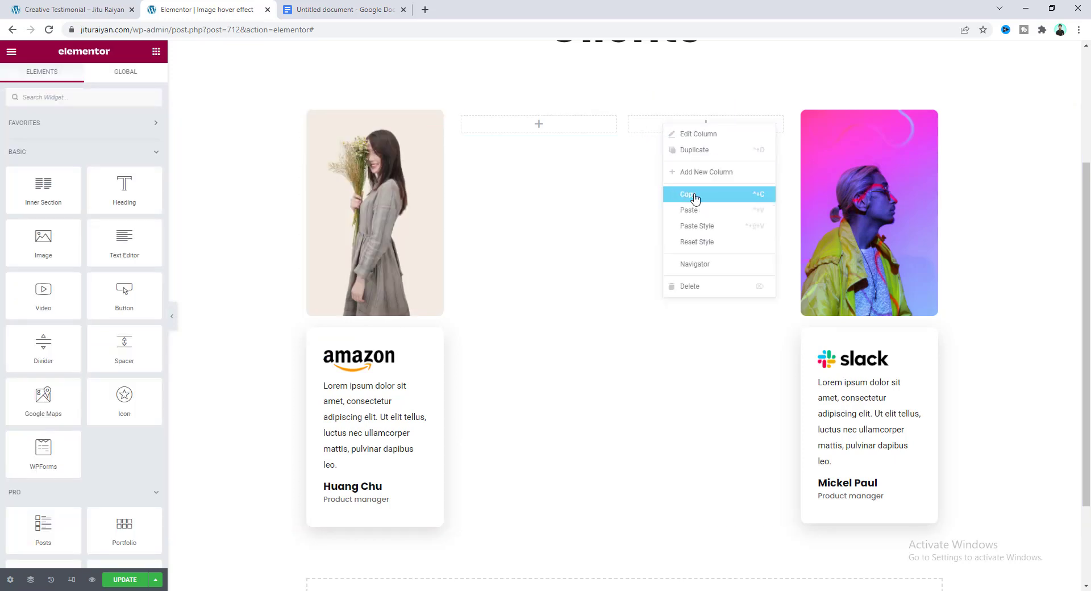
pyautogui.click(711, 219)
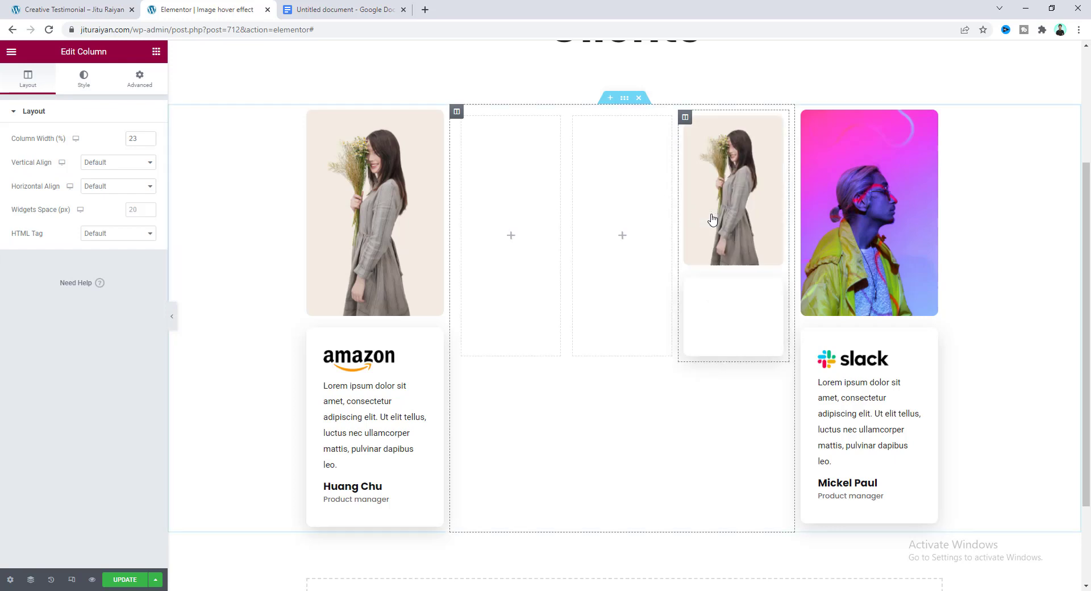
pyautogui.rightClick(611, 180)
pyautogui.click(650, 263)
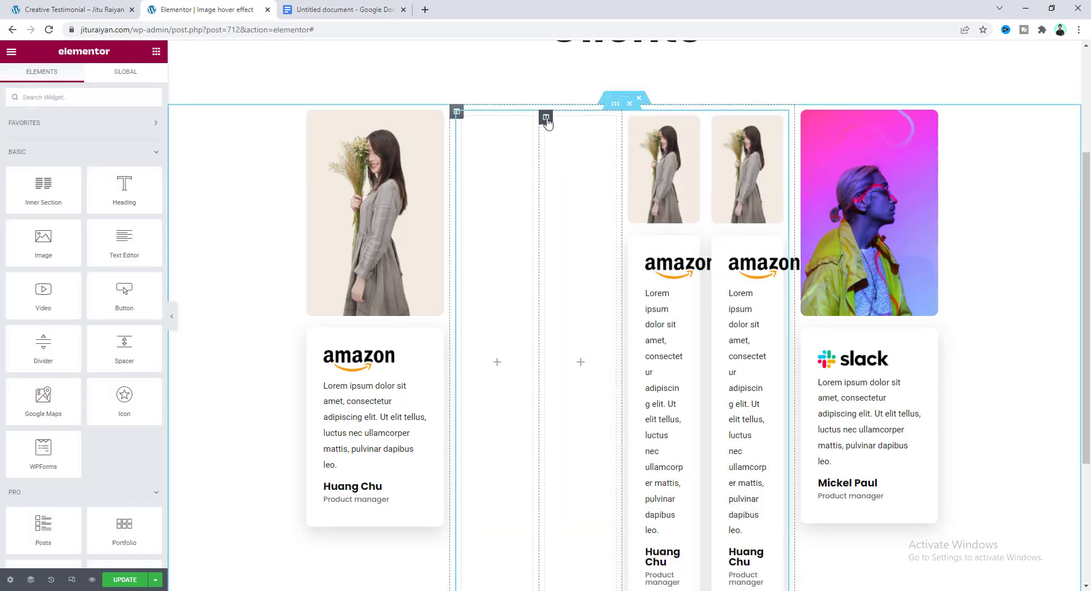
# Delete the two leftover empty columns and check the live collage preview
pyautogui.rightClick(546, 121)
pyautogui.click(583, 284)
pyautogui.rightClick(459, 114)
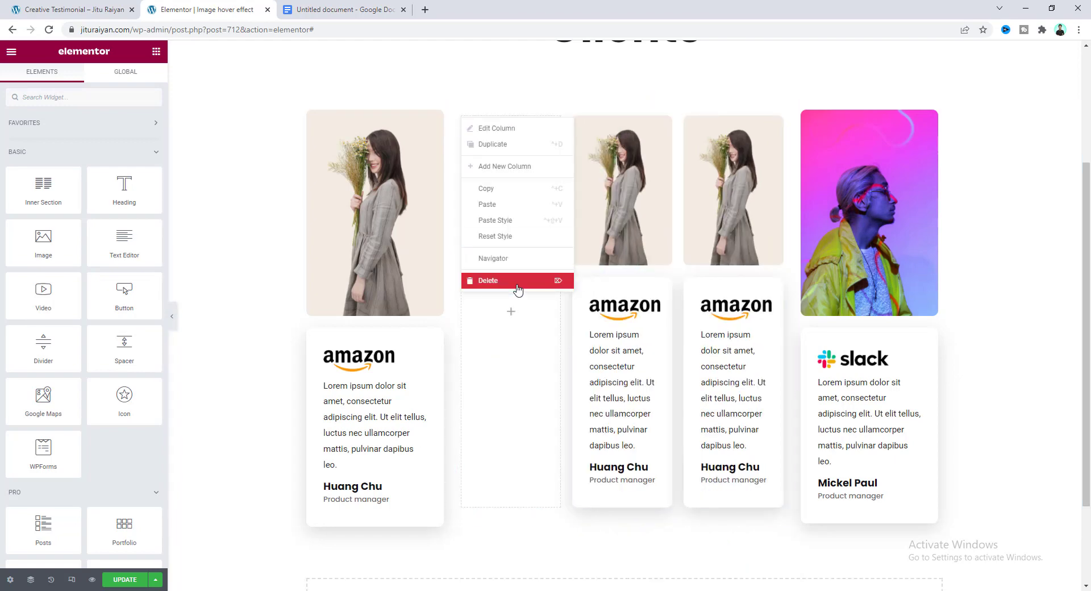
pyautogui.click(517, 288)
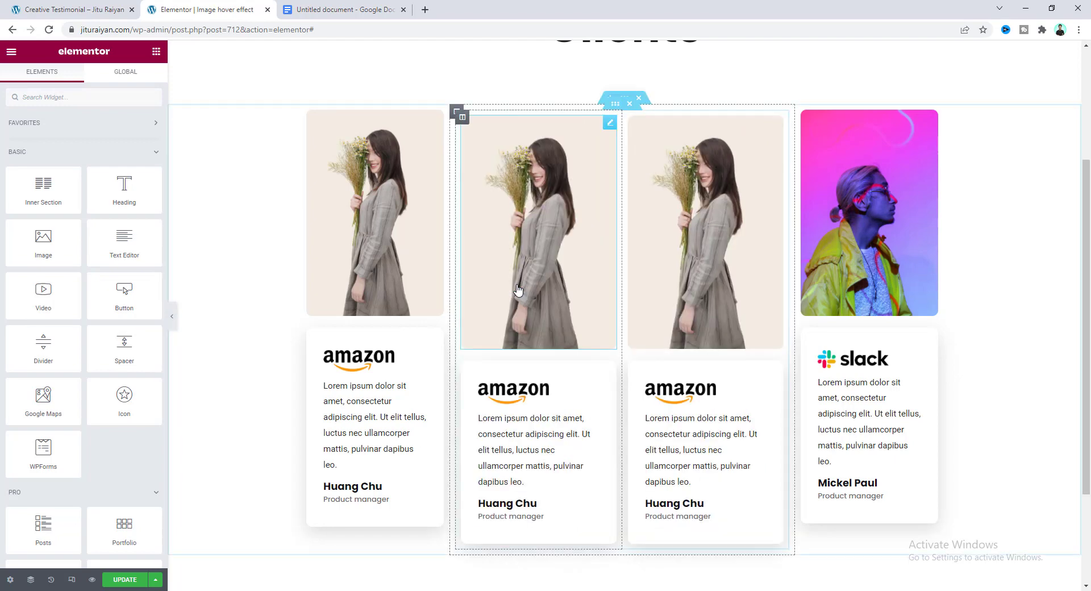
pyautogui.click(43, 5)
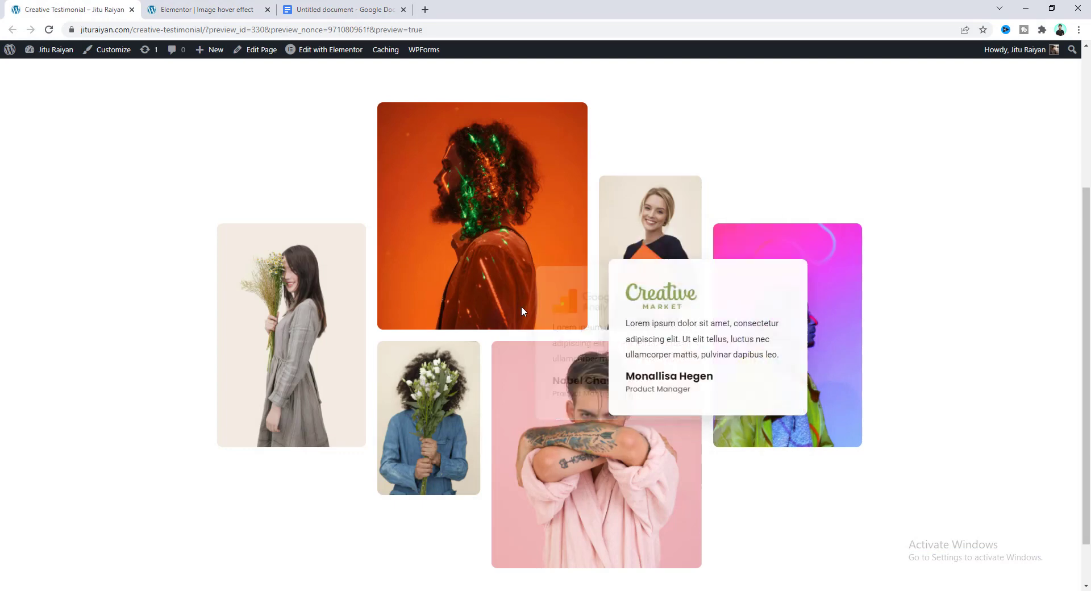
pyautogui.click(207, 10)
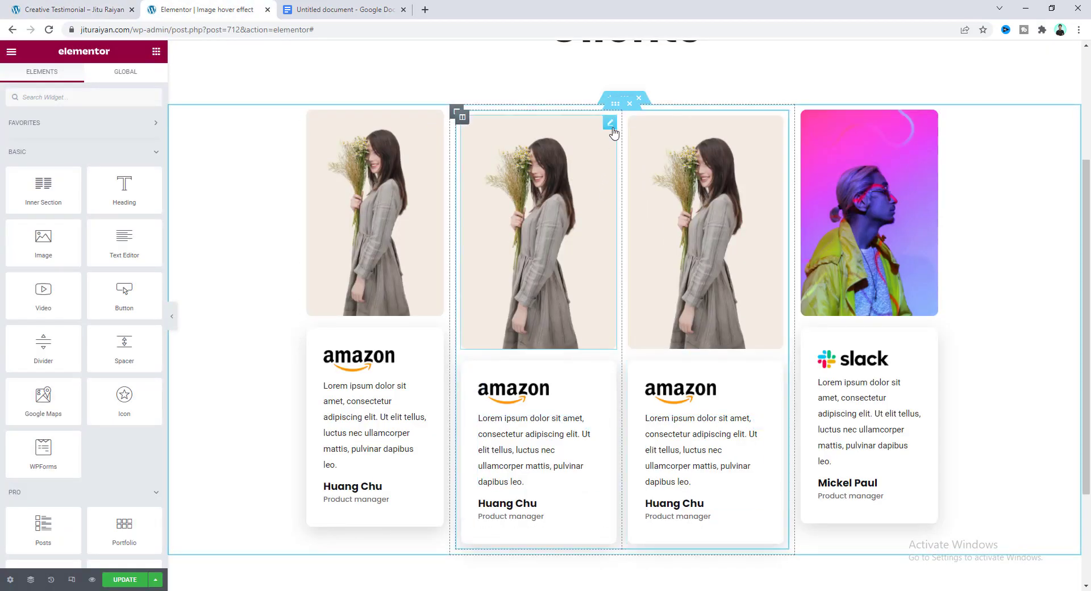
# Duplicate the middle inner section below itself
pyautogui.rightClick(614, 105)
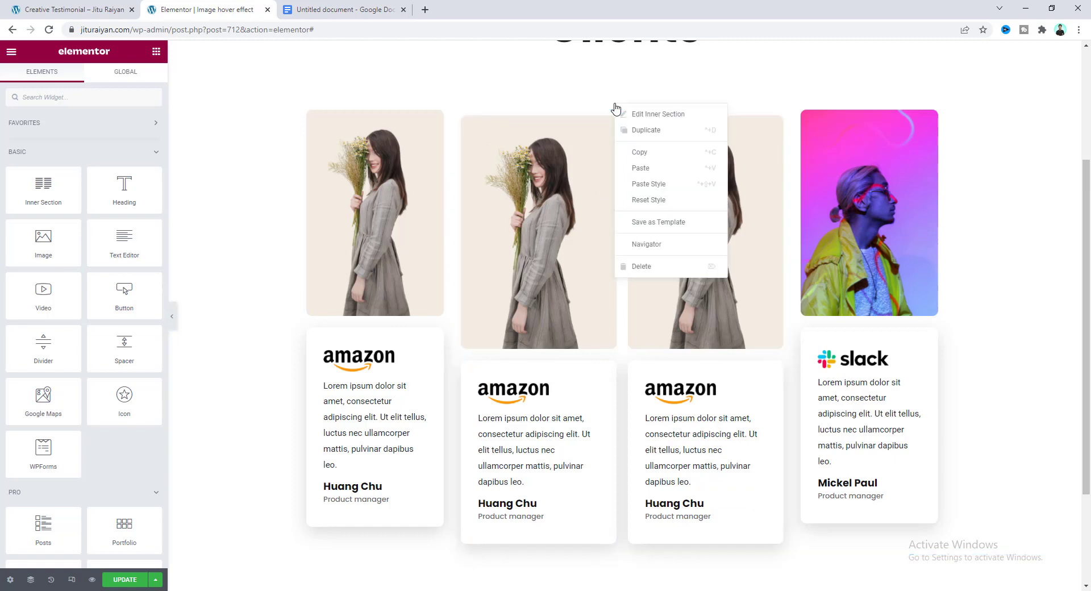
pyautogui.click(641, 135)
pyautogui.scroll(-5, 648, 164)
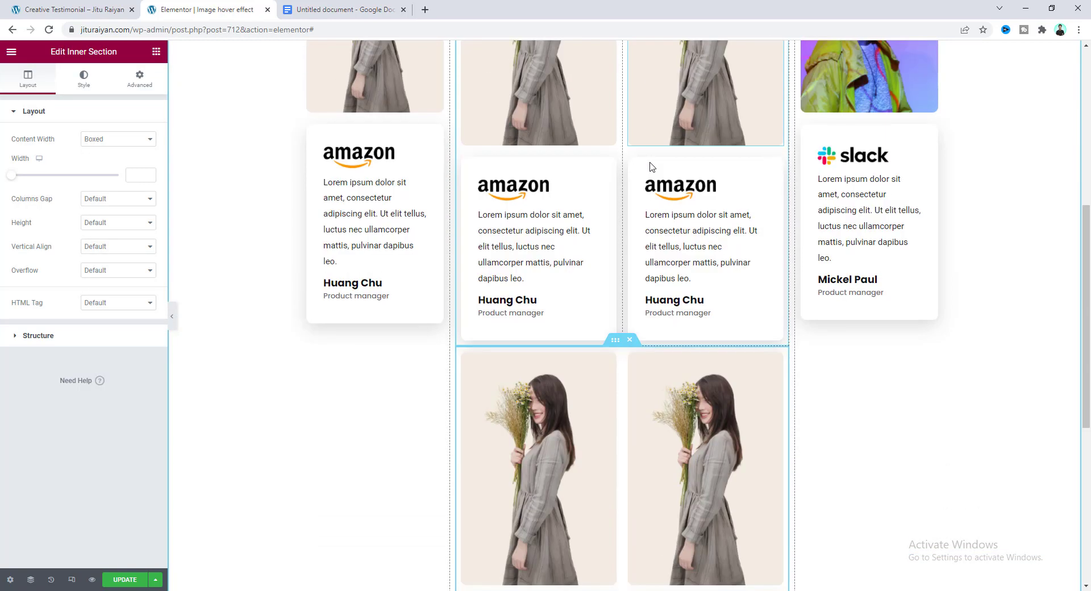
pyautogui.scroll(5, 624, 227)
pyautogui.scroll(-2, 603, 246)
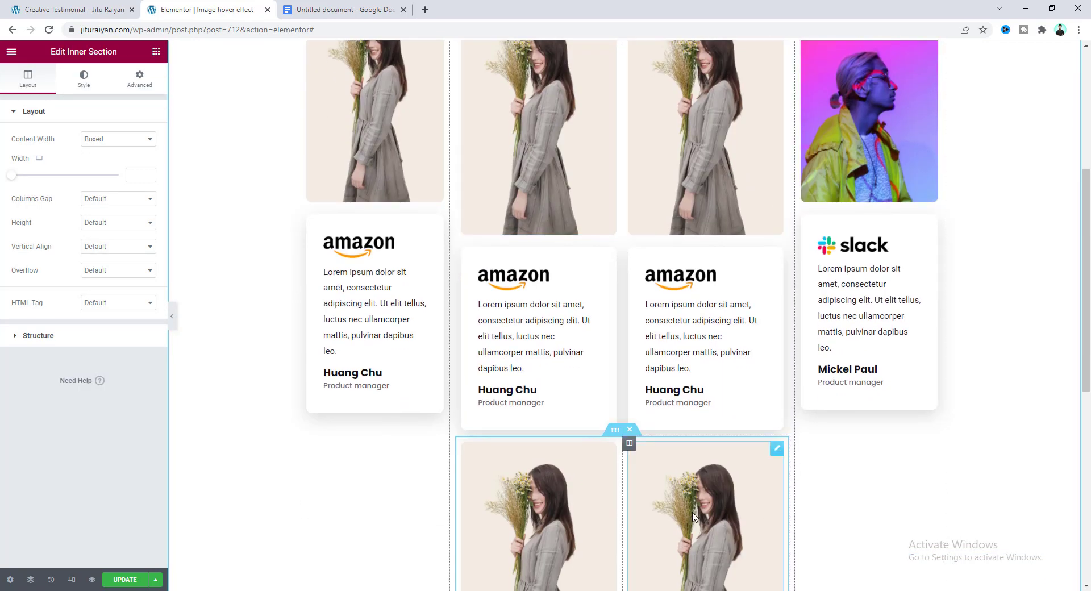
pyautogui.scroll(2, 693, 516)
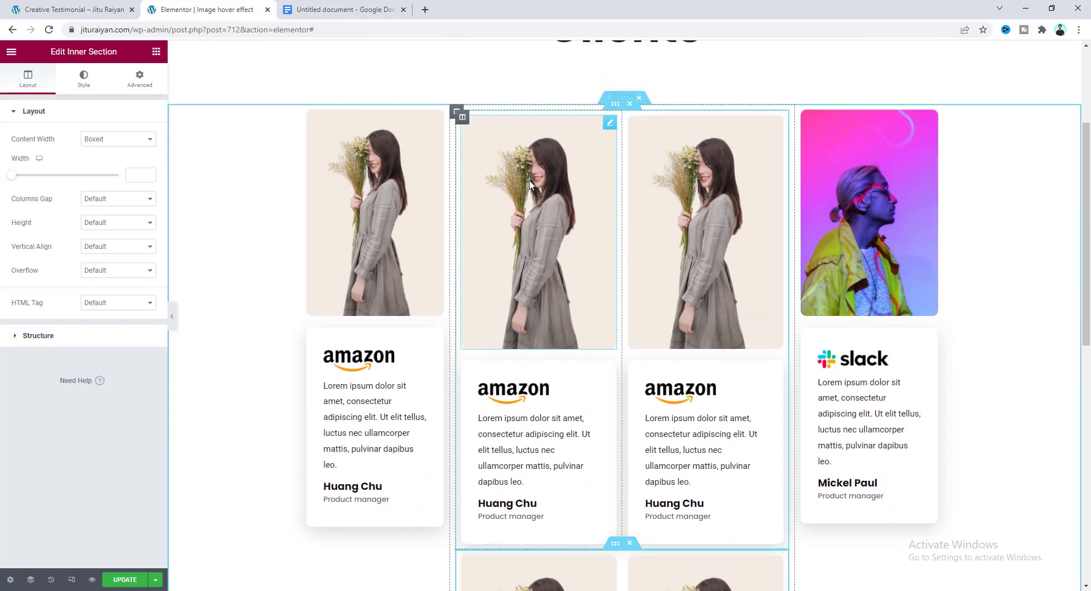
# Pick a new portrait for the duplicated card and compare it with the live collage
pyautogui.click(529, 183)
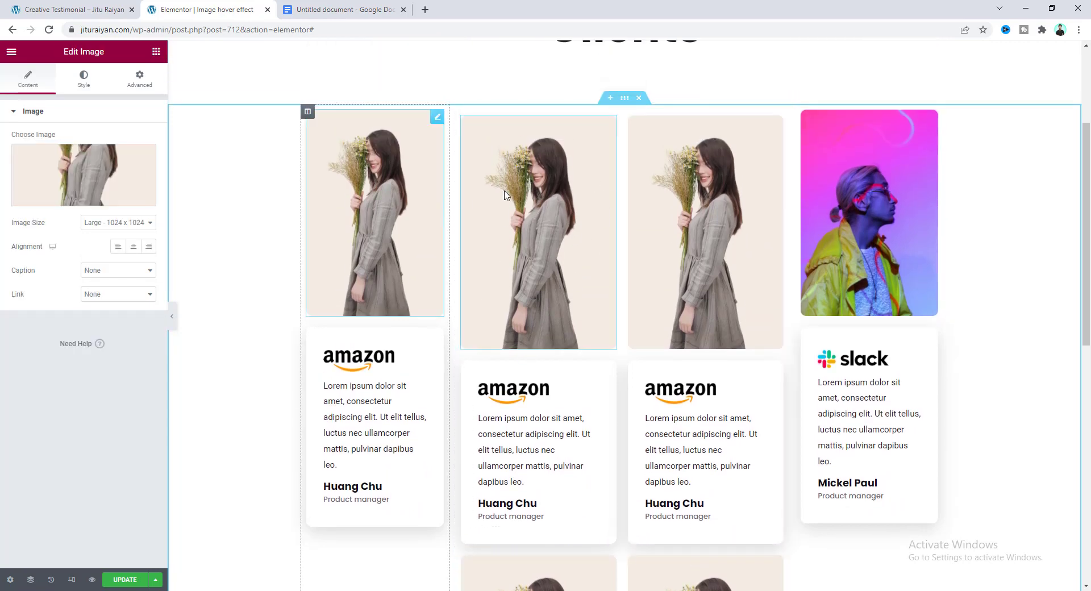
pyautogui.click(92, 176)
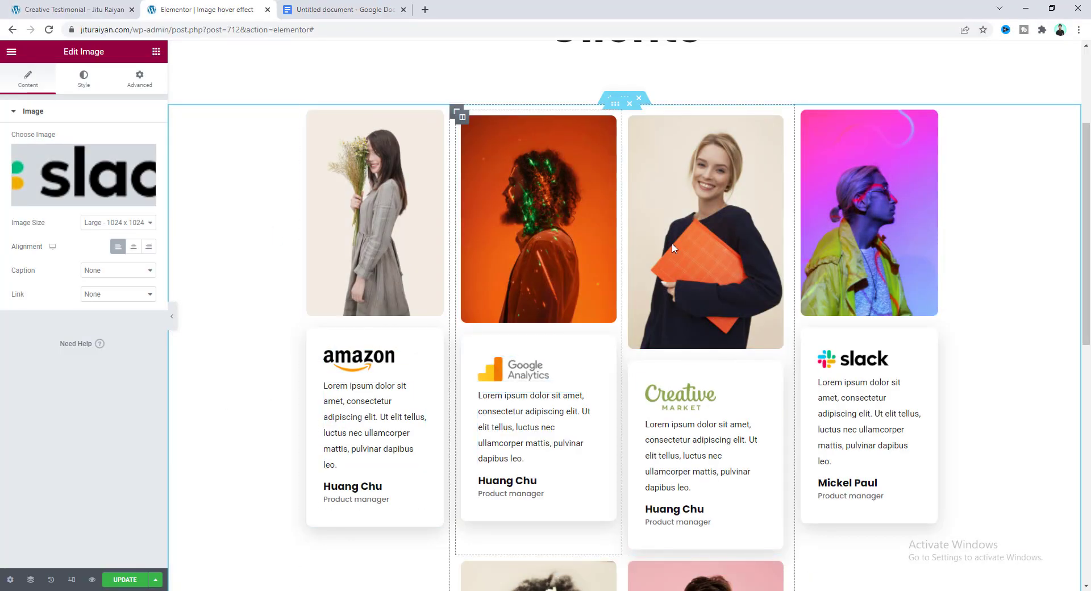
pyautogui.click(93, 7)
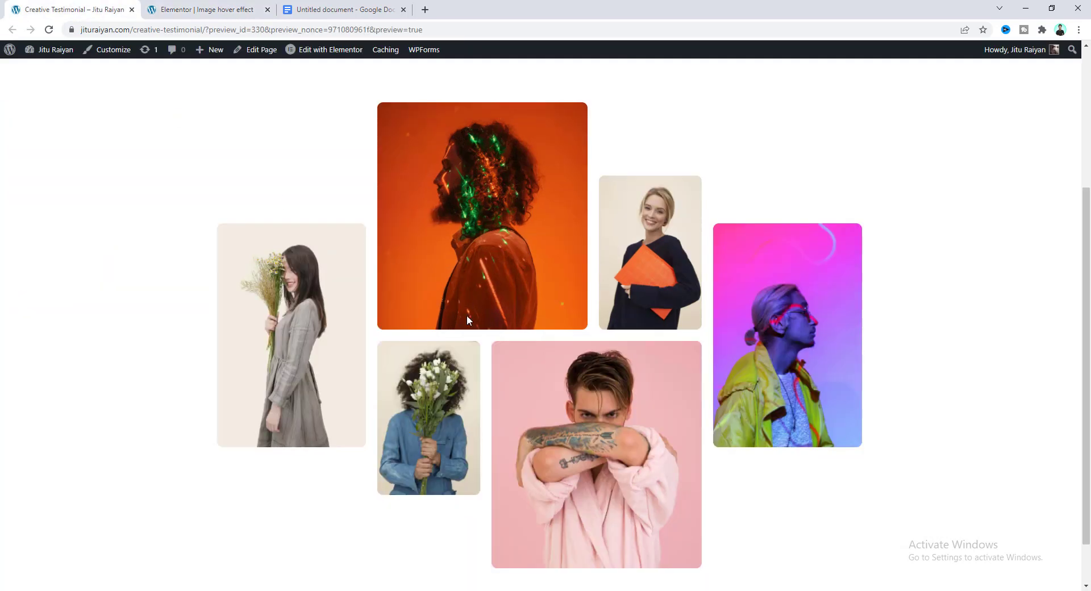
pyautogui.click(202, 7)
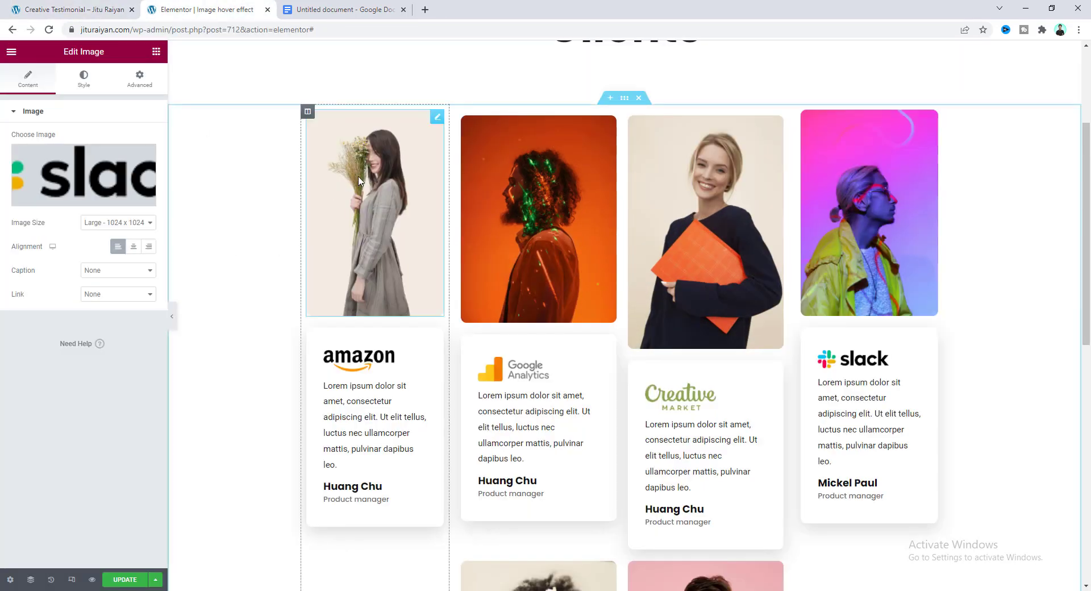
# Give the first portrait the CSS class image-hover, then verify the orange portrait's class
pyautogui.click(330, 227)
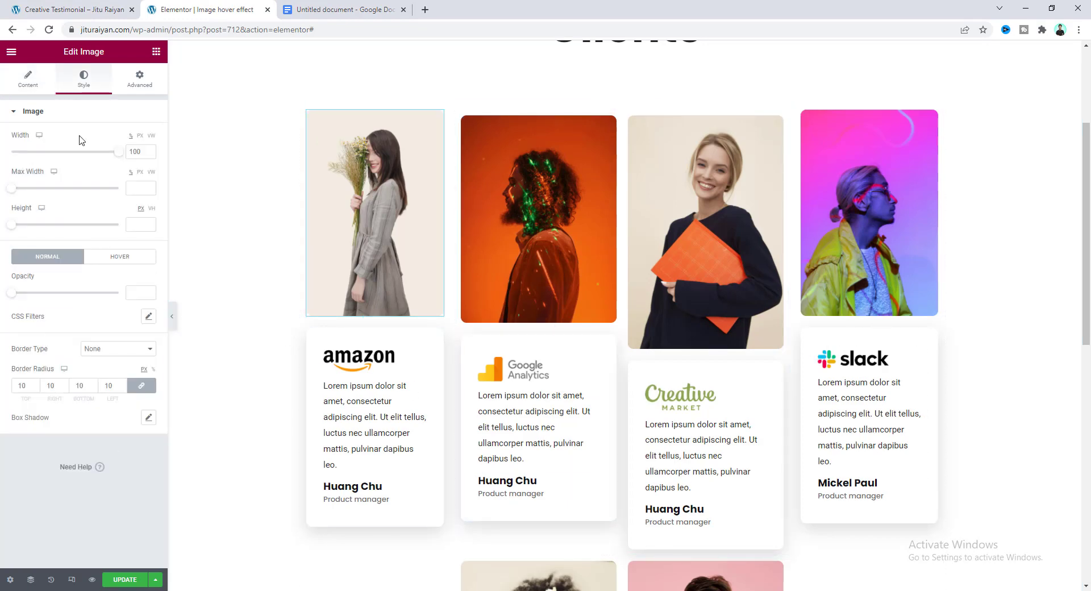
pyautogui.click(137, 86)
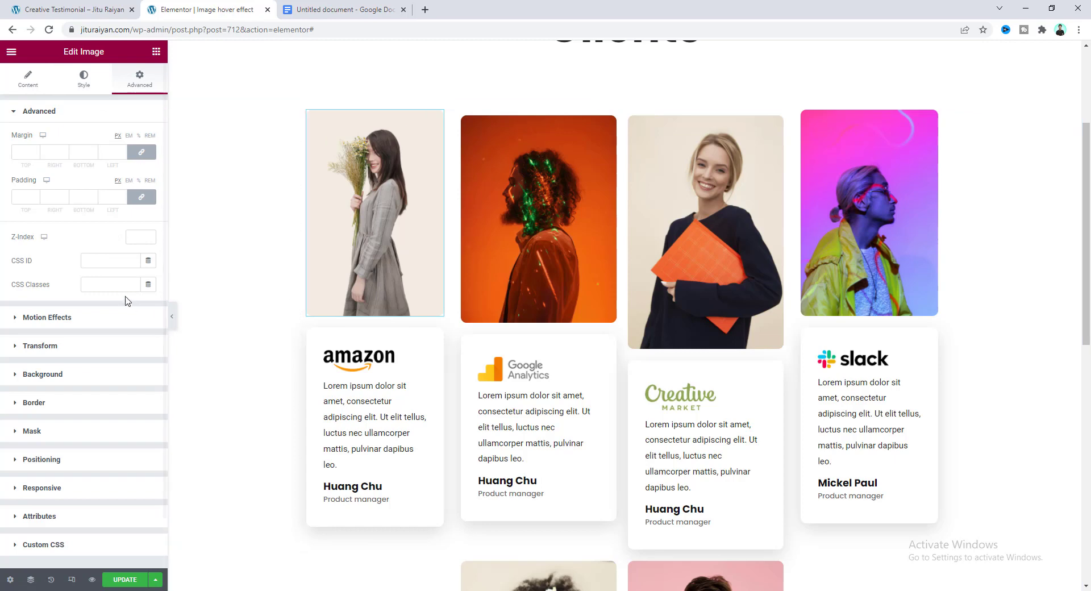
pyautogui.write('image-hover')
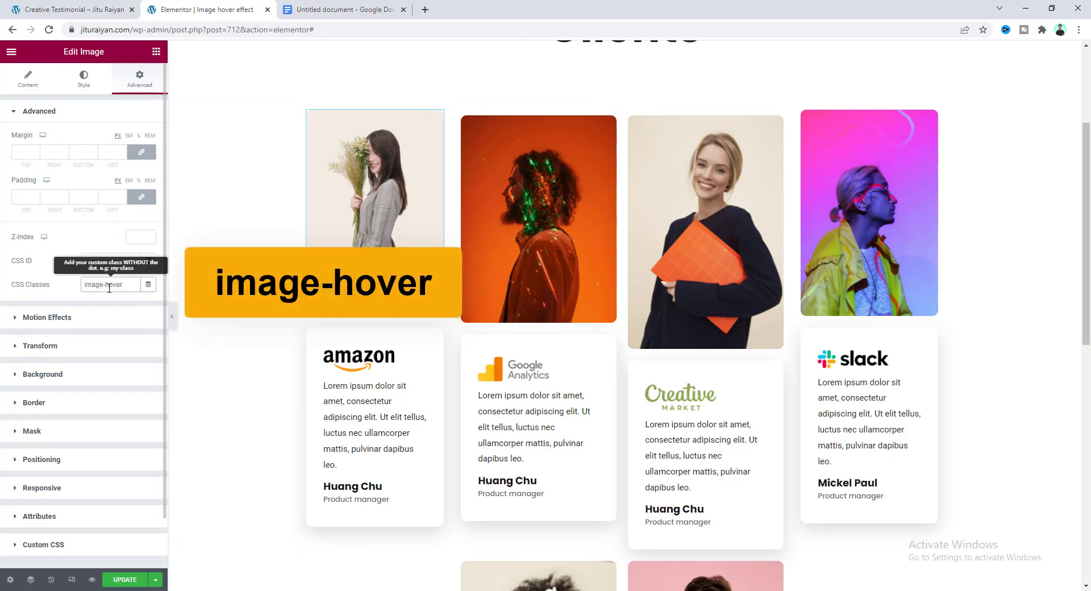
pyautogui.tripleClick(109, 286)
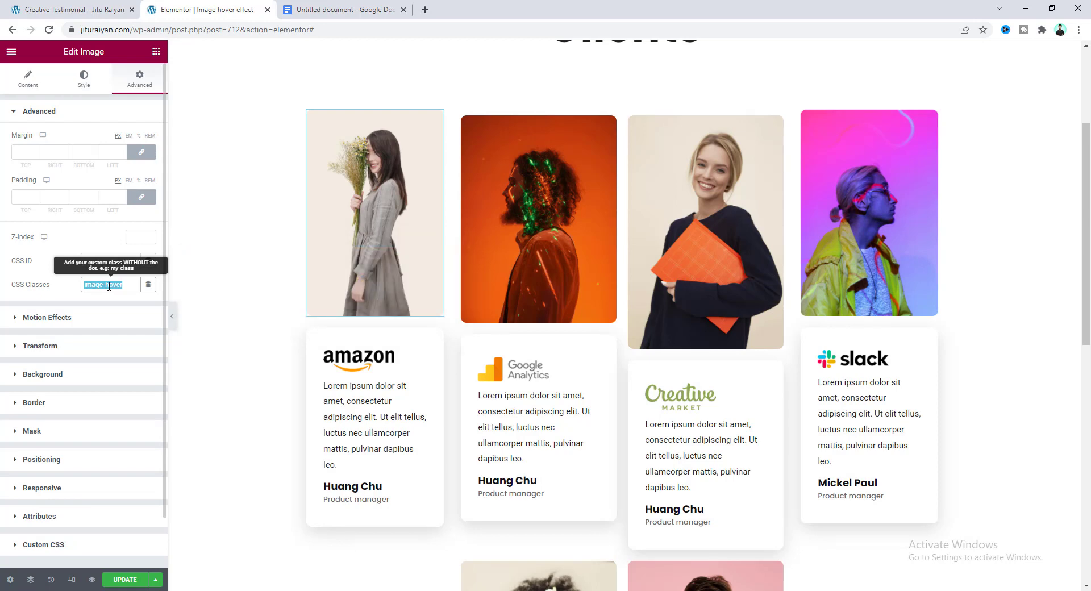
pyautogui.click(545, 226)
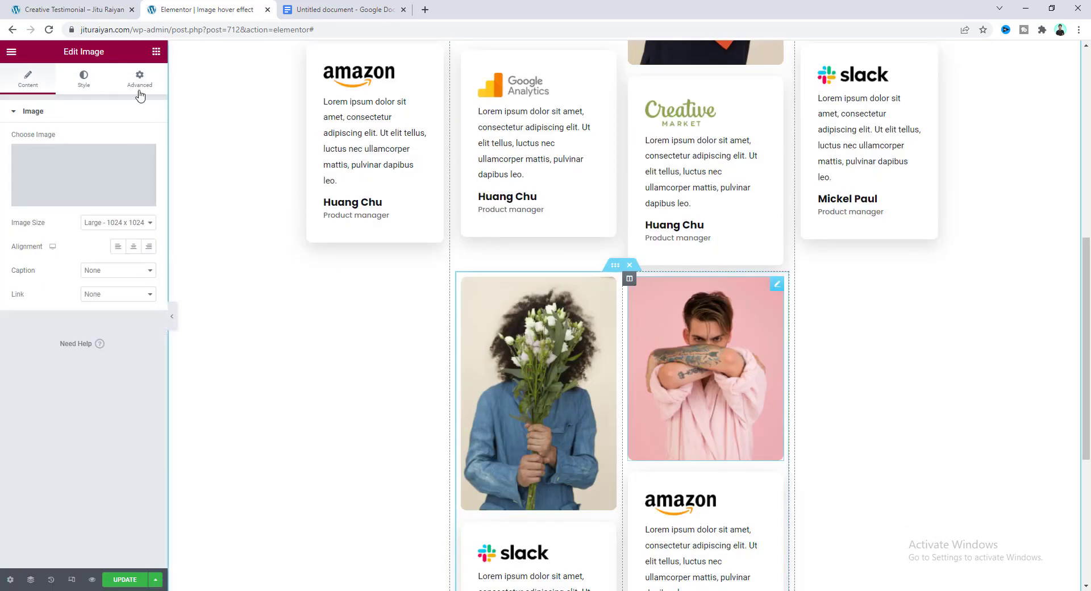
pyautogui.click(139, 83)
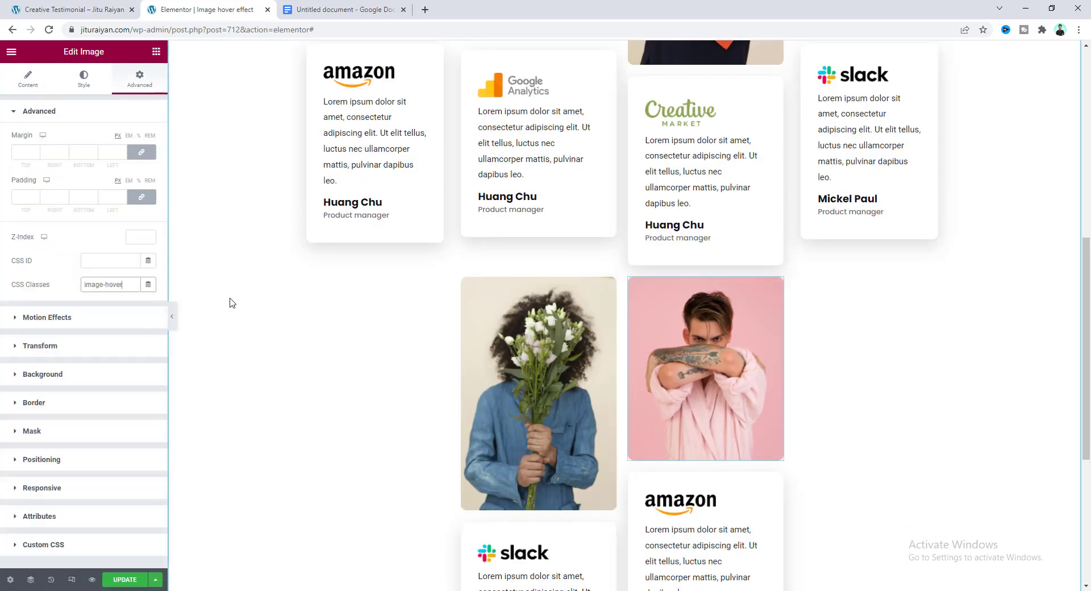
pyautogui.scroll(7, 532, 266)
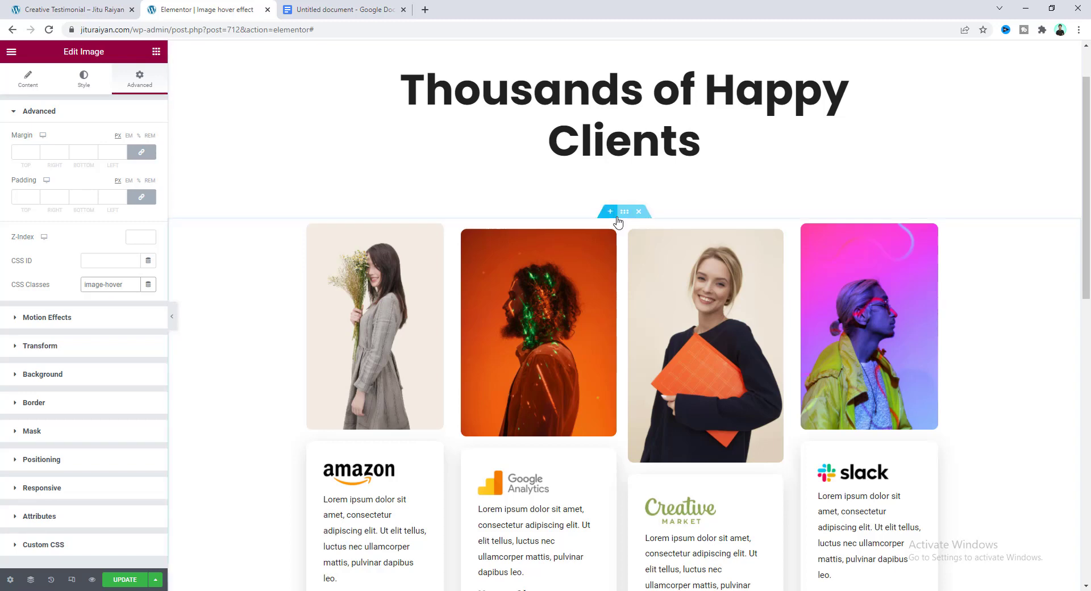
# Paste the .image-hover + .elementor-inner-section rule into the section's Custom CSS
pyautogui.click(624, 211)
pyautogui.click(136, 80)
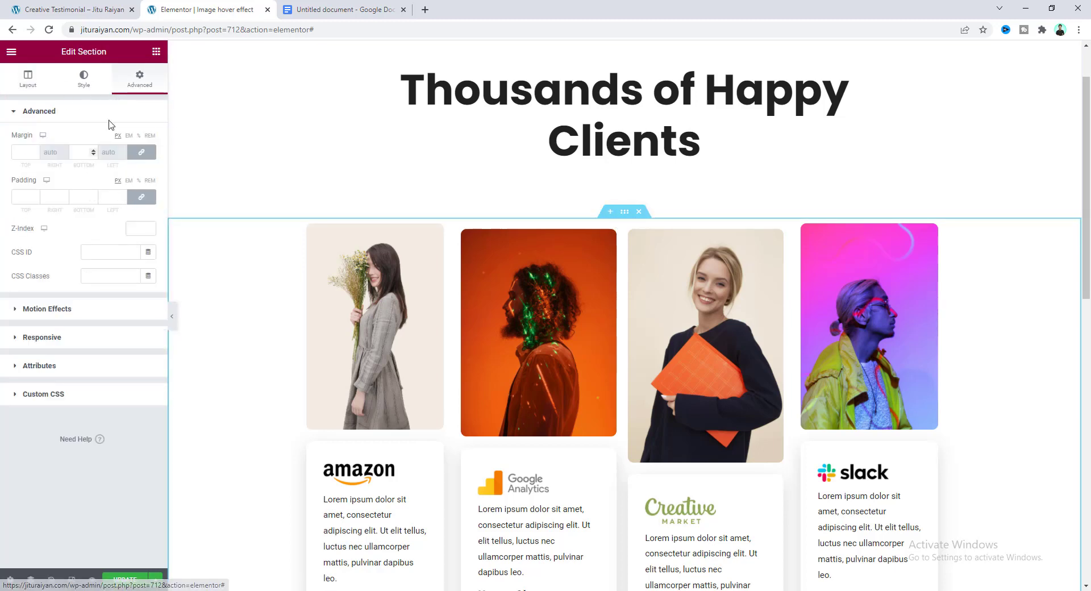
pyautogui.click(95, 394)
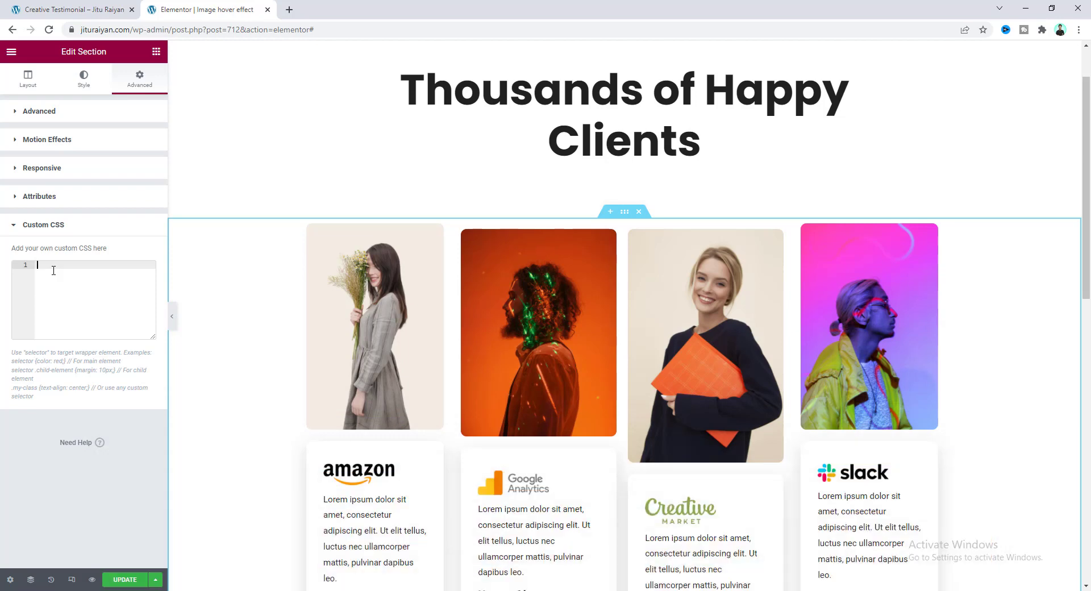
pyautogui.write('selector{     --width: 350px;     --top: 20px;     --left: 20px; } selector .image-hover + .elementor-inner-section{     position: absolute;     width: var(--width);     z-index: 1;     display: none;     pointer-events: none;     top: var(--top);     left: var(--left); }')
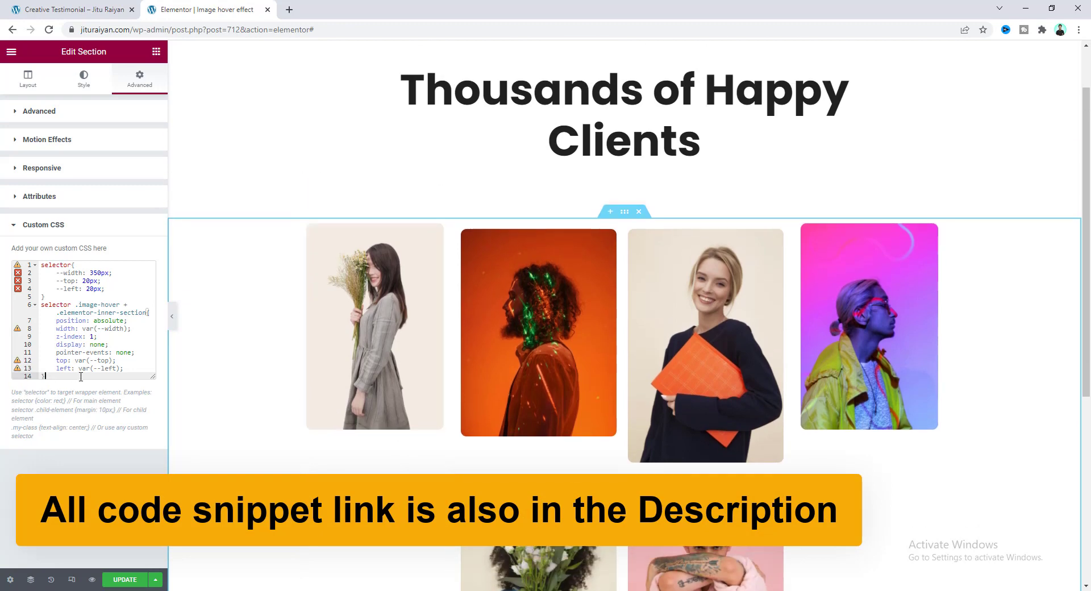
pyautogui.scroll(-2, 360, 506)
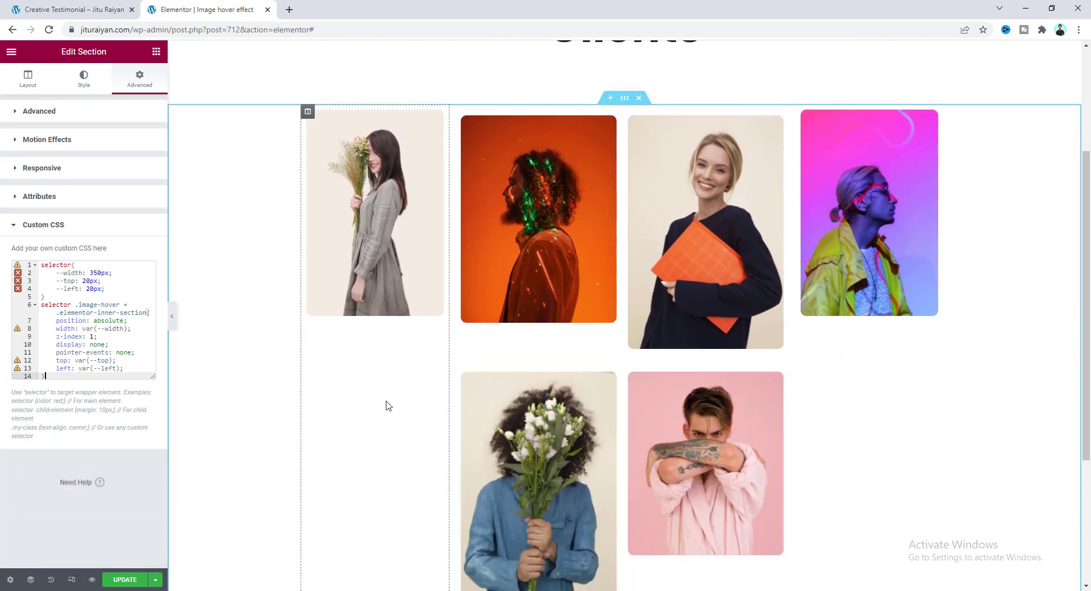
pyautogui.scroll(2, 386, 405)
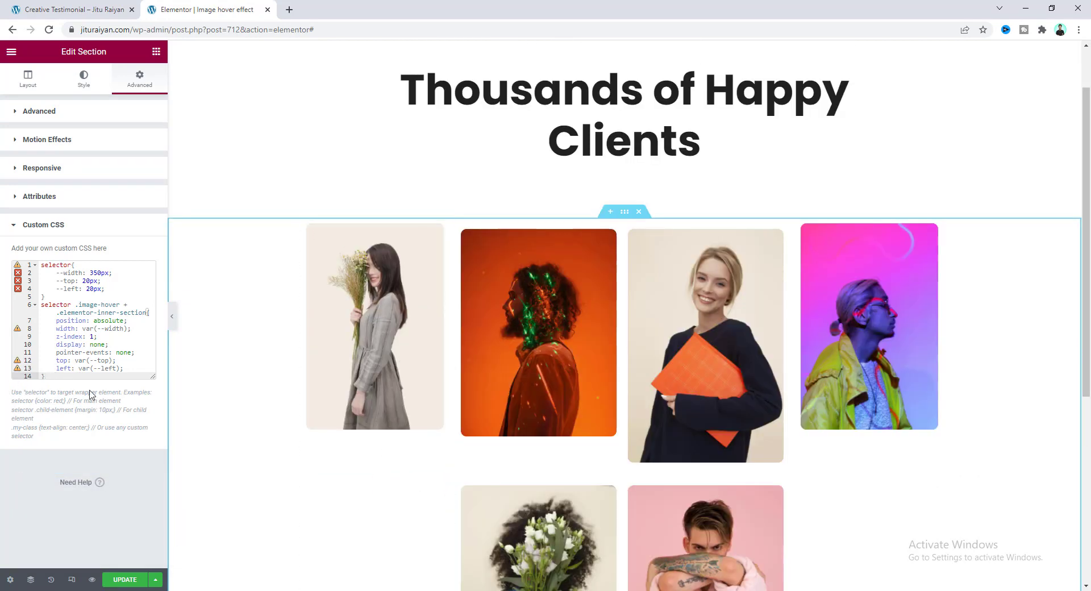
pyautogui.scroll(-1, 409, 584)
pyautogui.scroll(1, 409, 584)
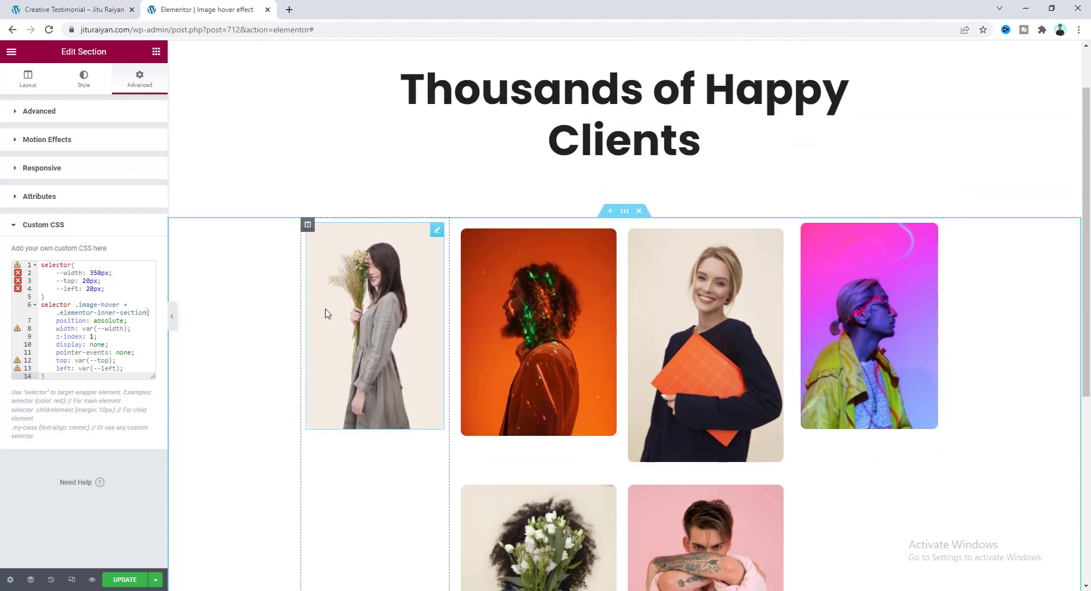
# Set Vertical Align to Middle on both the left and right outer columns
pyautogui.click(308, 227)
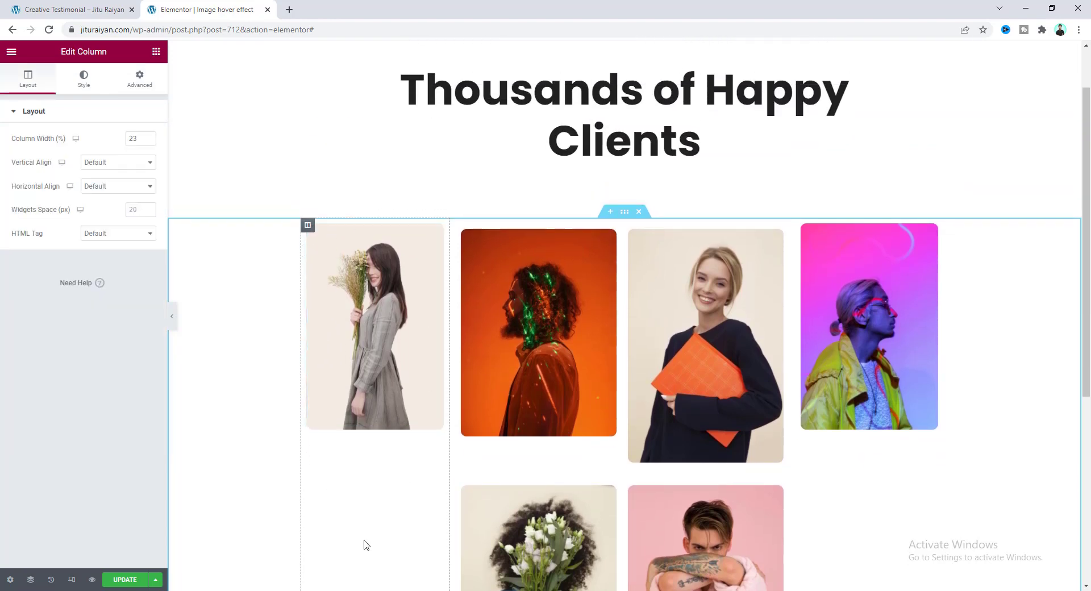
pyautogui.scroll(-3, 374, 455)
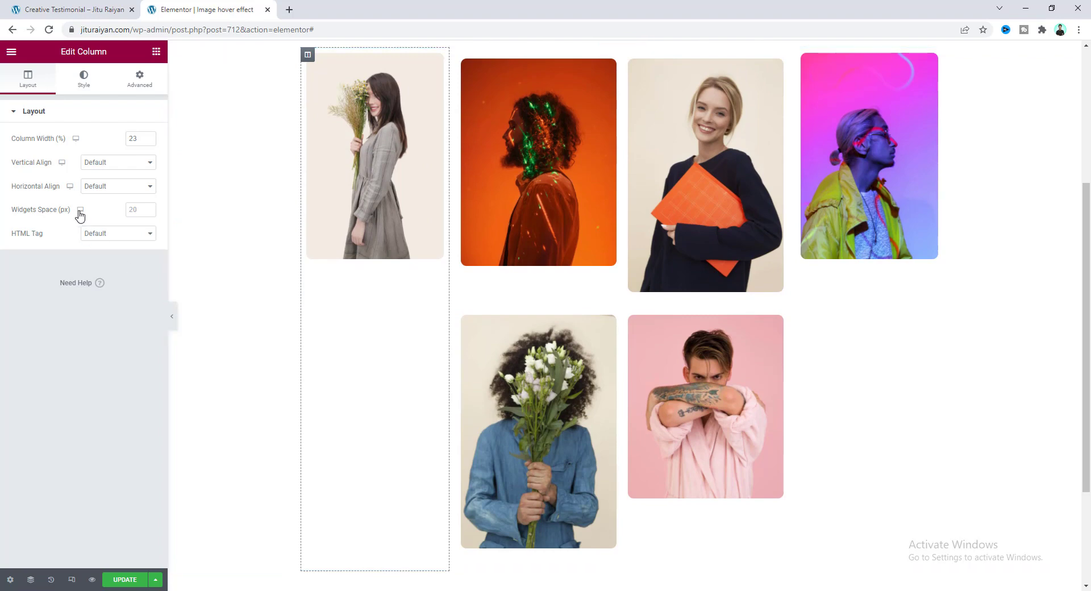
pyautogui.click(119, 162)
pyautogui.click(120, 196)
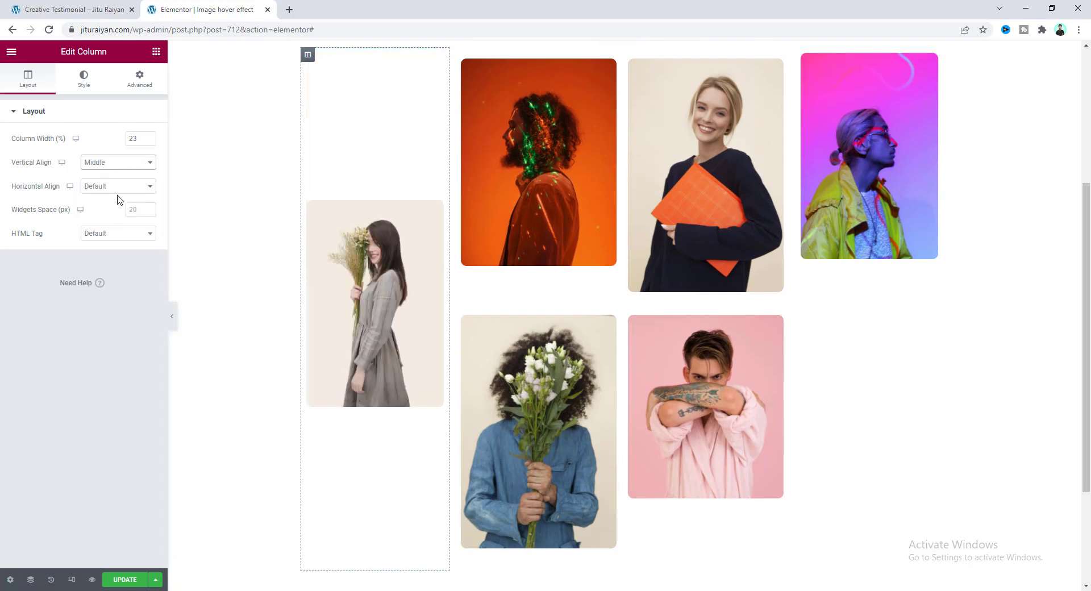
pyautogui.scroll(2, 852, 249)
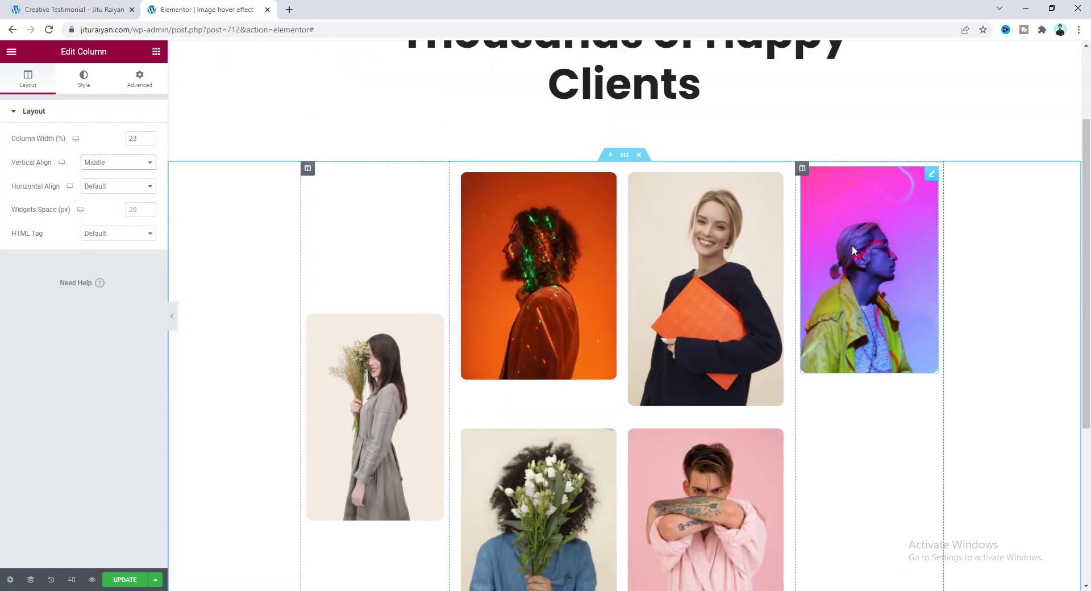
pyautogui.click(801, 168)
pyautogui.click(143, 163)
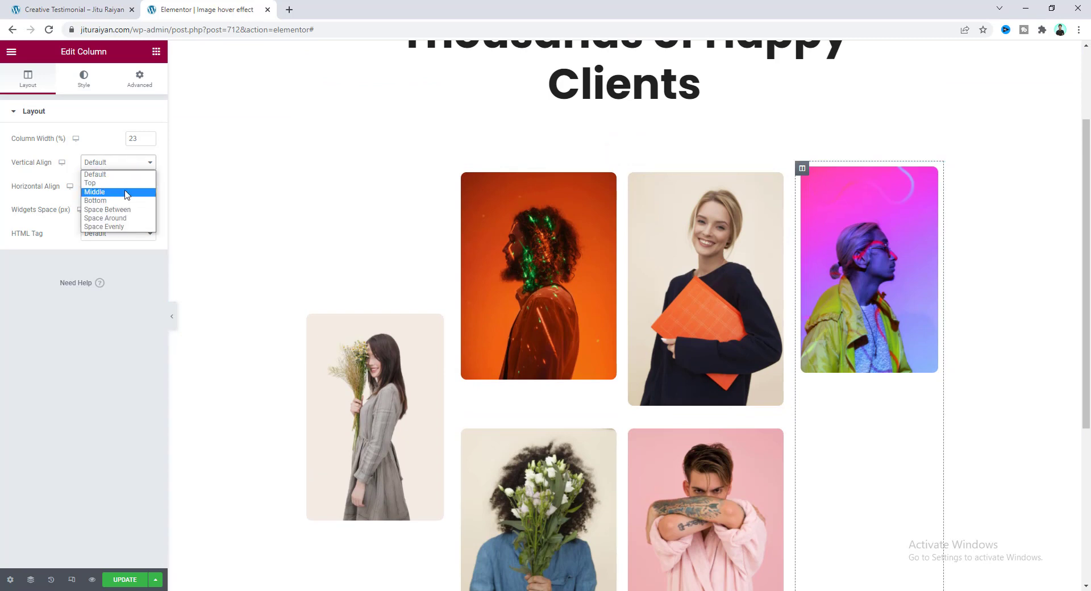
pyautogui.click(126, 193)
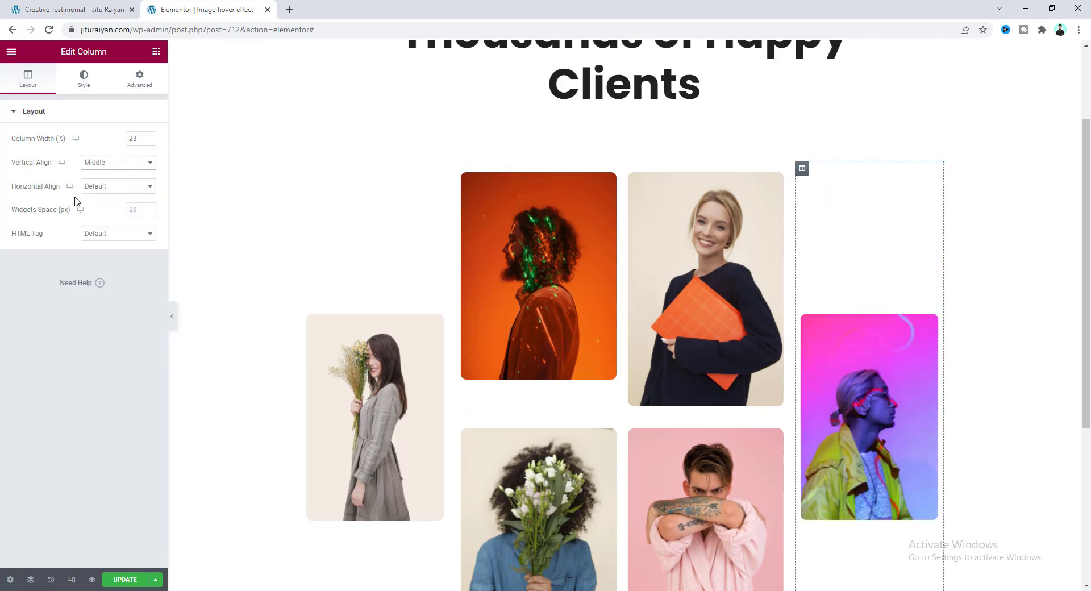
pyautogui.scroll(-1, 673, 308)
# Widen the orange and pink portrait columns to 66% width
pyautogui.scroll(1, 673, 308)
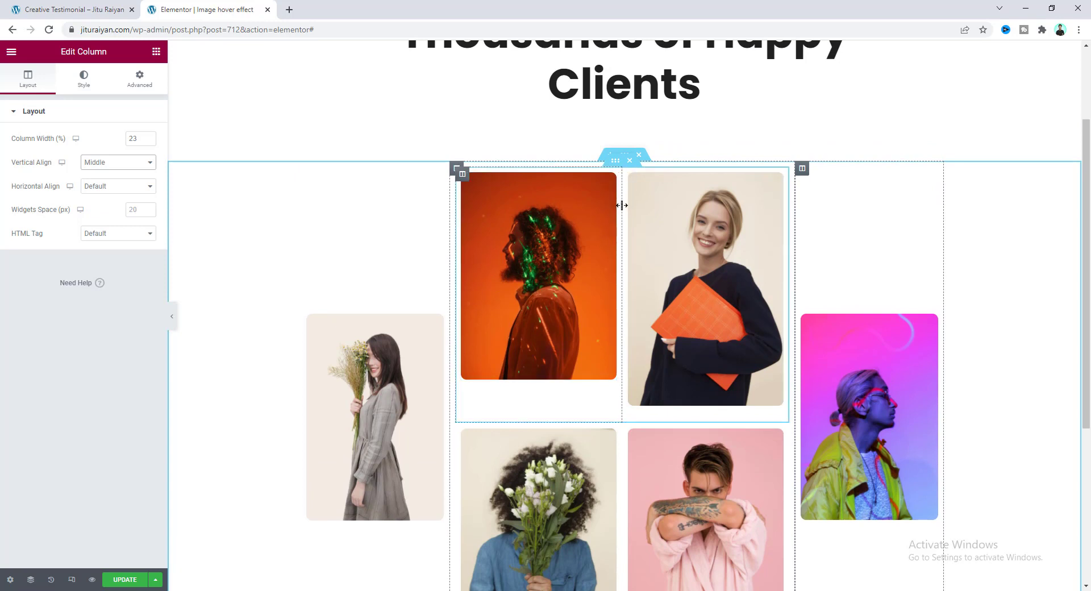
pyautogui.moveTo(622, 205); pyautogui.dragTo(665, 215)
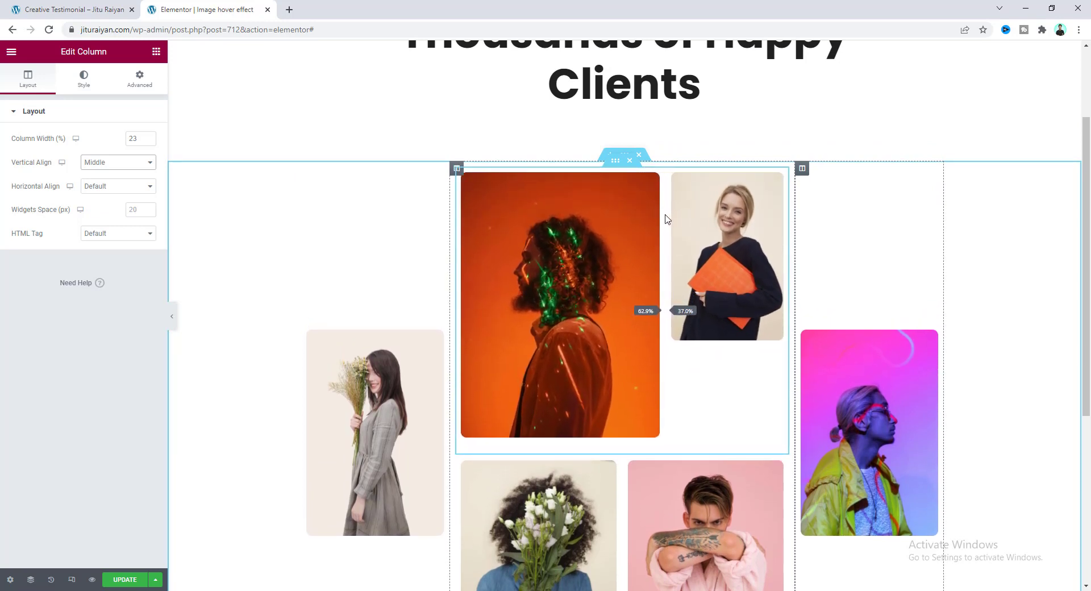
pyautogui.click(462, 174)
pyautogui.doubleClick(141, 144)
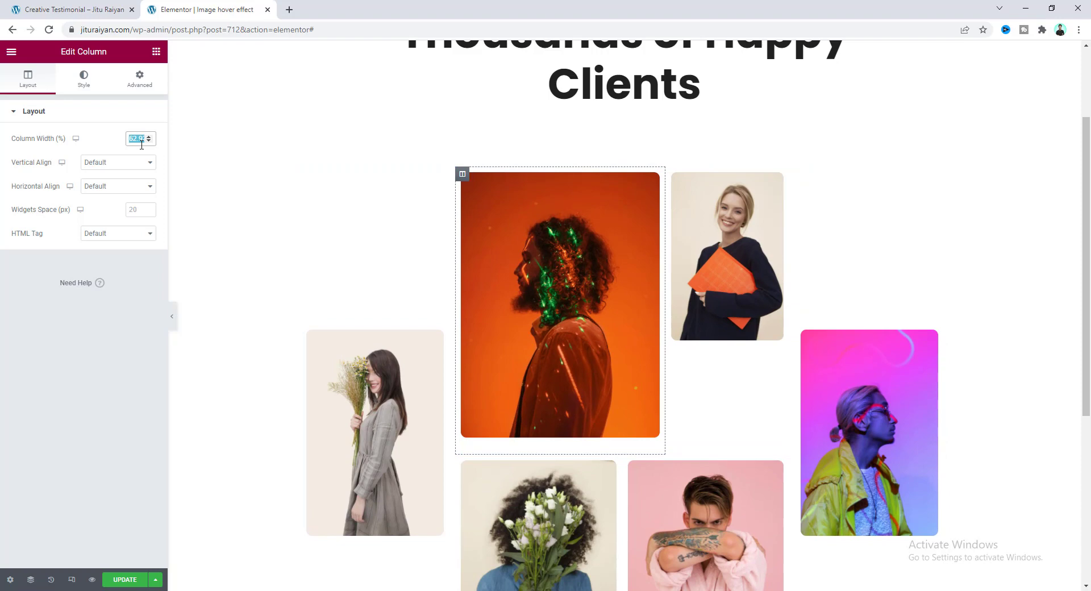
pyautogui.write('66')
pyautogui.scroll(-1, 492, 183)
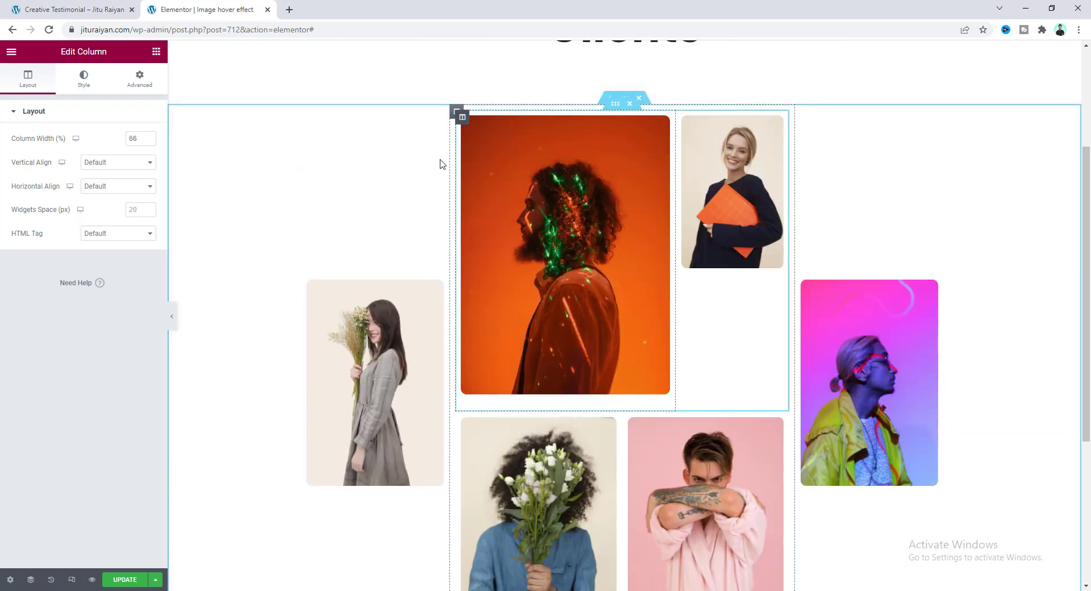
pyautogui.scroll(-2, 673, 358)
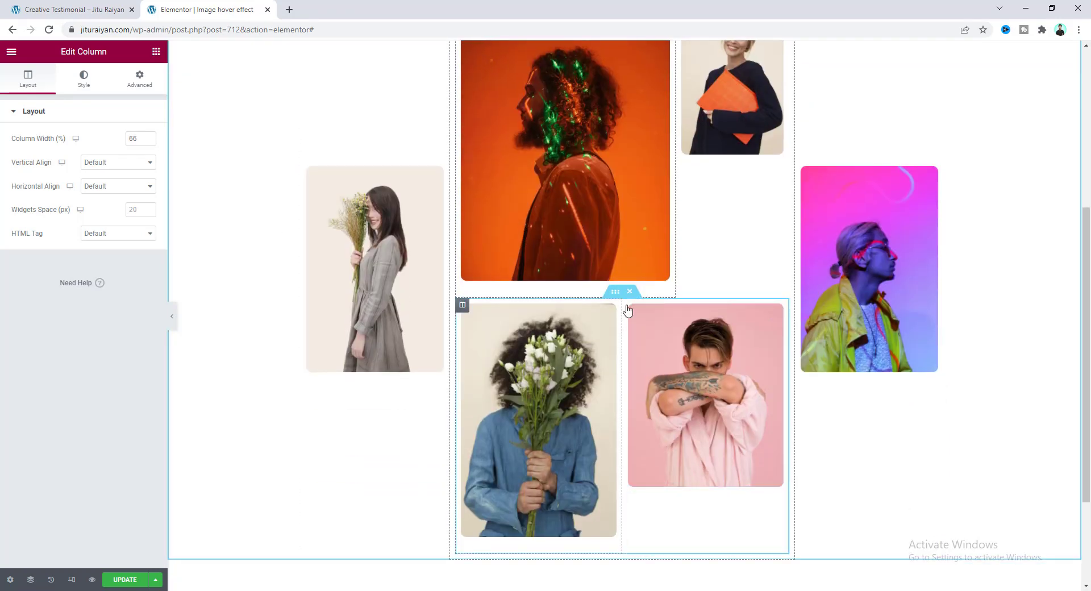
pyautogui.click(628, 305)
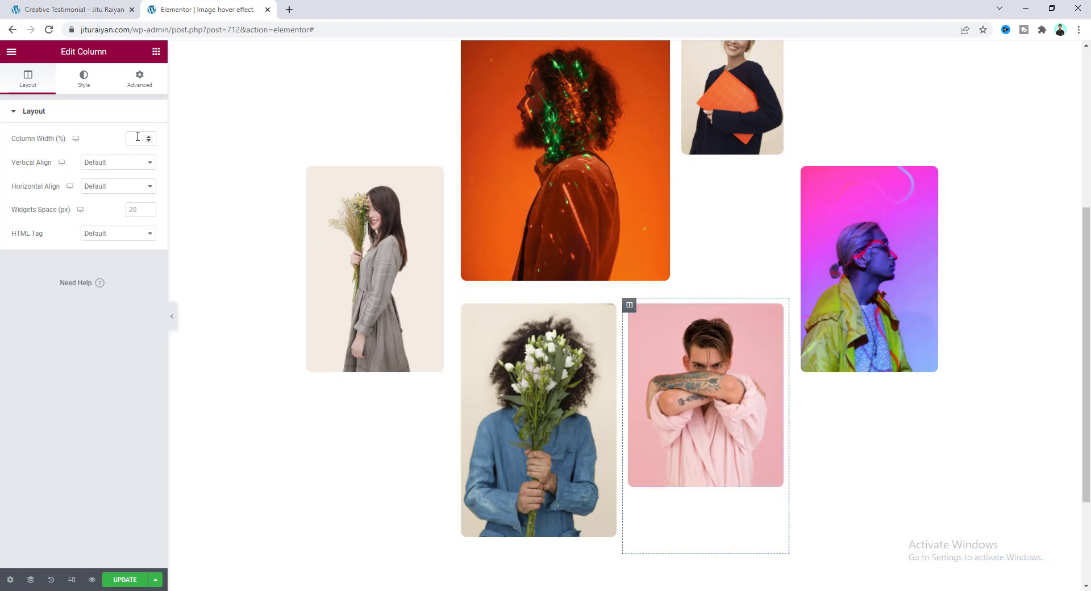
pyautogui.write('66')
pyautogui.scroll(2, 637, 501)
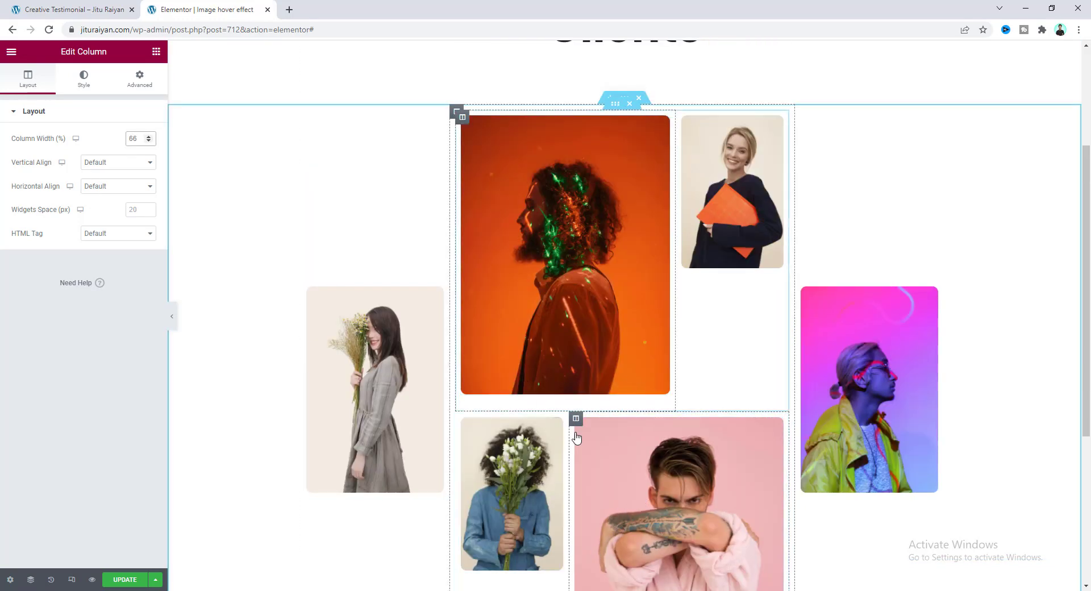
pyautogui.scroll(1, 629, 323)
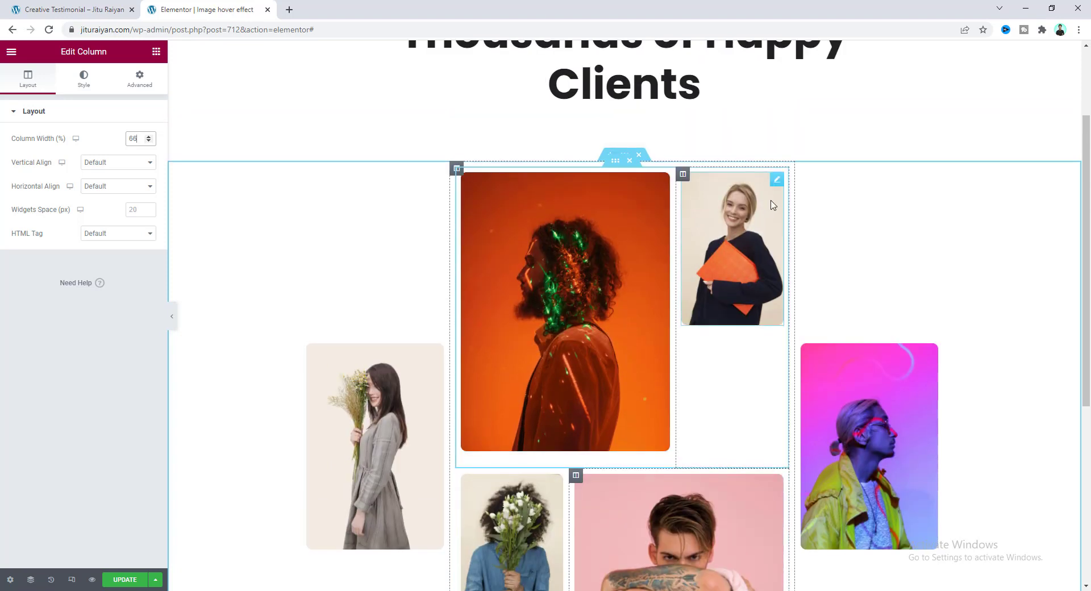
# Set the blonde portrait's column Vertical Align to Bottom
pyautogui.click(682, 176)
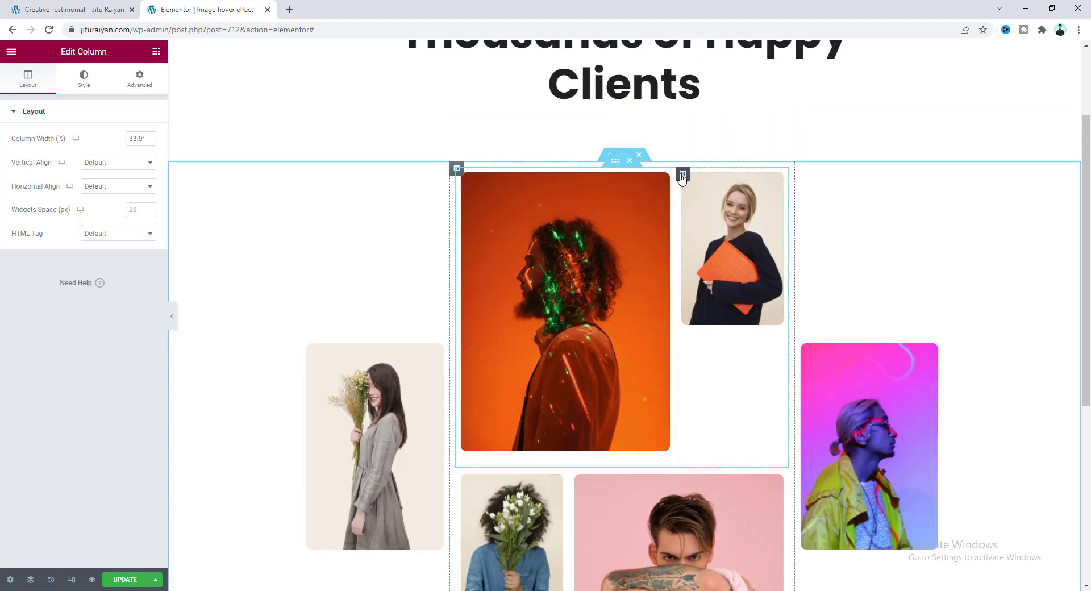
pyautogui.click(107, 163)
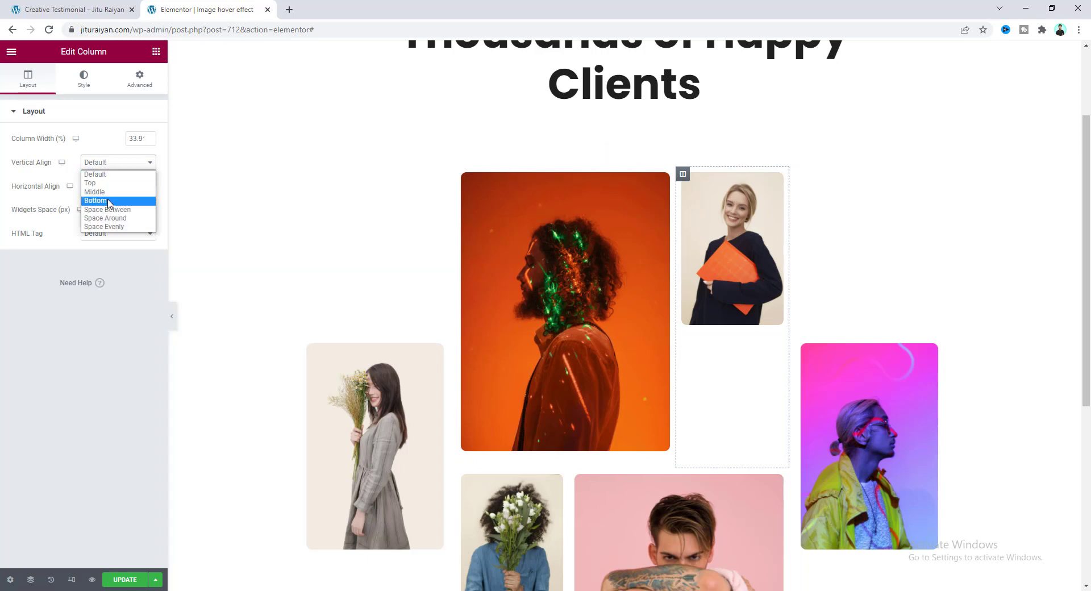
pyautogui.click(105, 199)
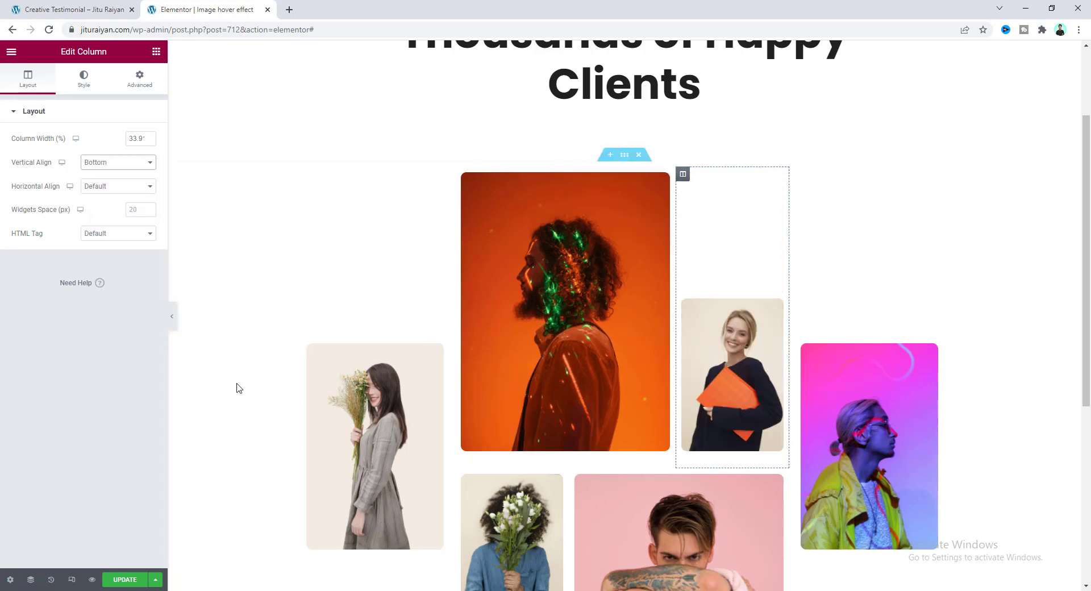
pyautogui.scroll(-2, 716, 455)
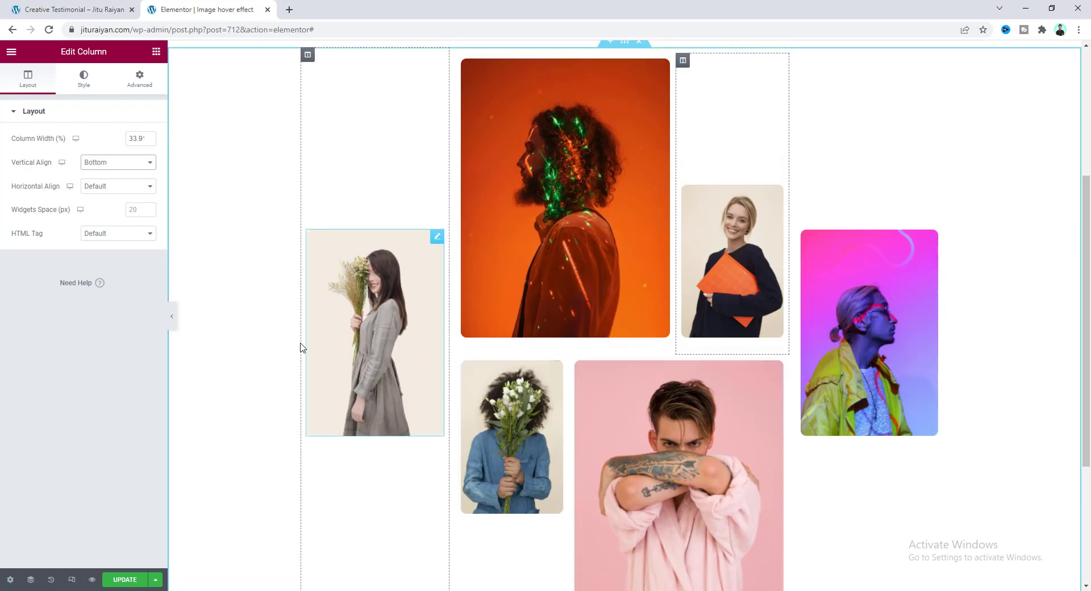
pyautogui.scroll(-3, 818, 420)
pyautogui.scroll(4, 808, 426)
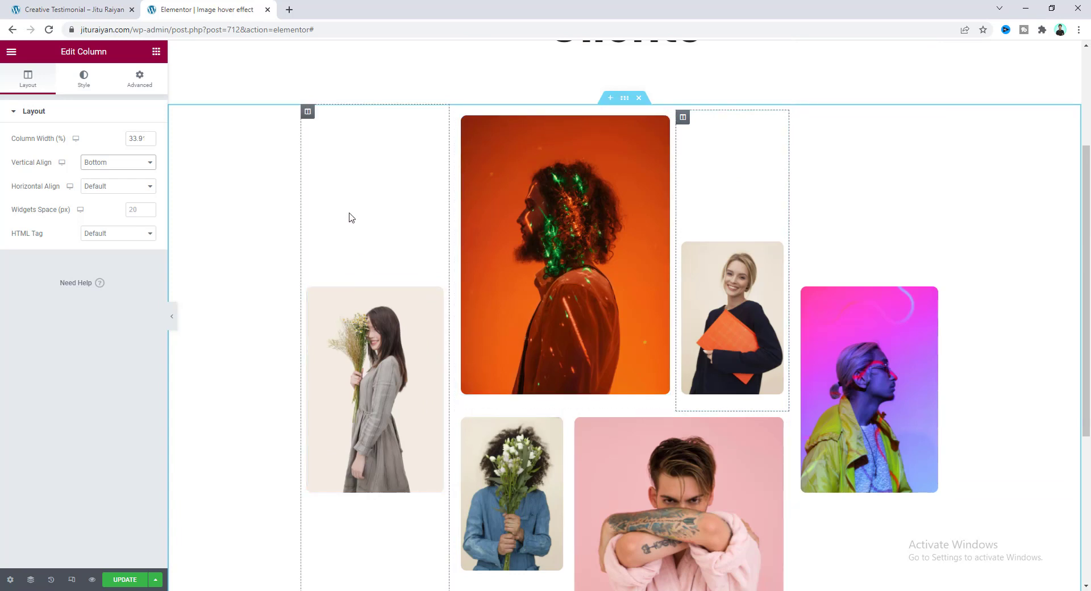
# Set the padding of both the left and right collage columns to 0
pyautogui.click(147, 85)
pyautogui.click(108, 199)
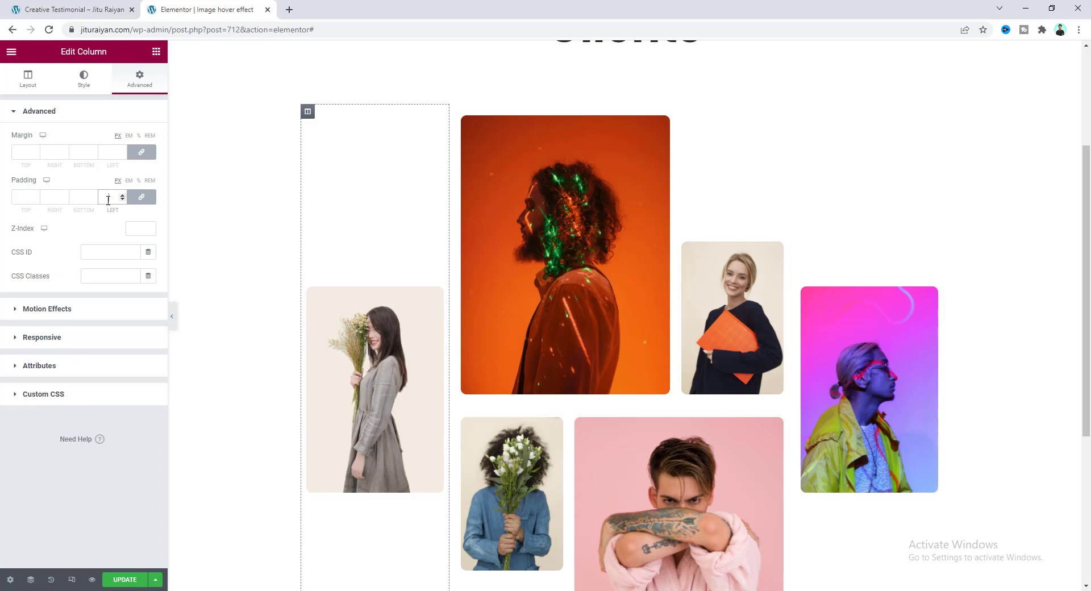
pyautogui.write('0')
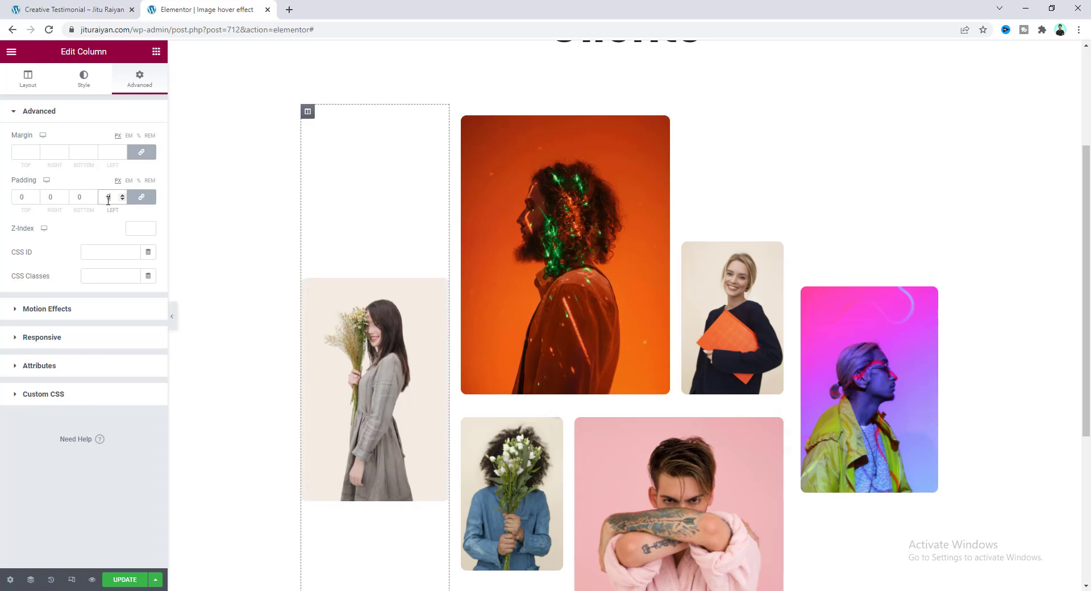
pyautogui.click(802, 111)
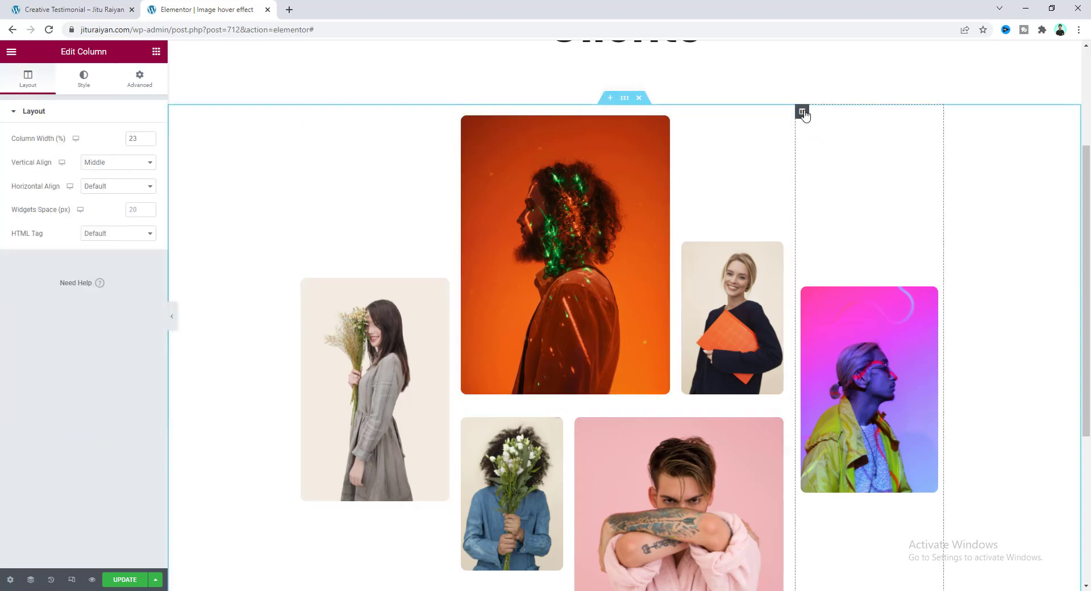
pyautogui.click(140, 80)
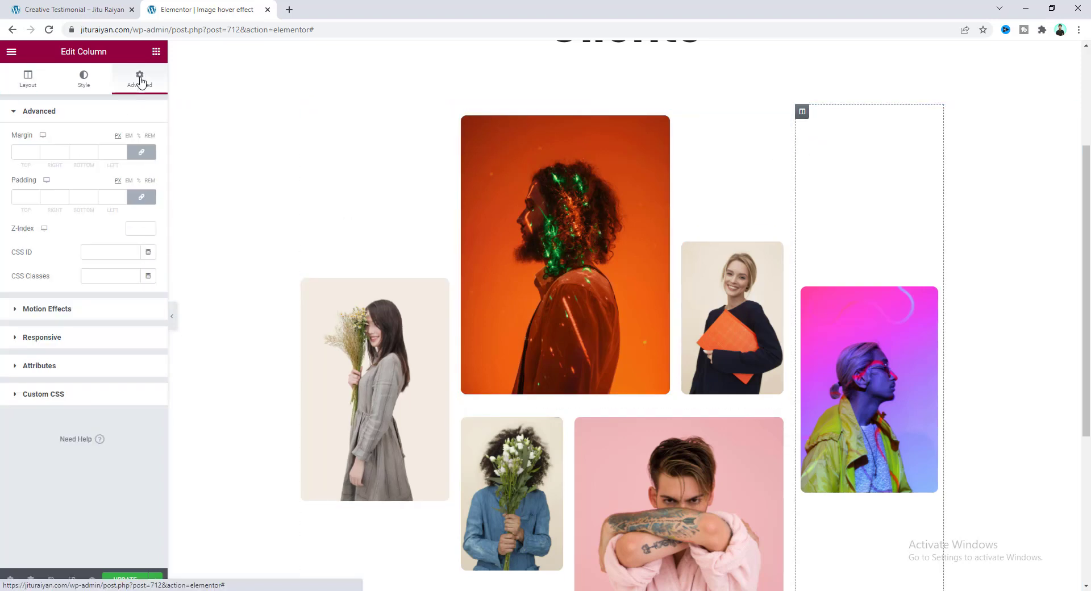
pyautogui.click(110, 197)
pyautogui.write('0')
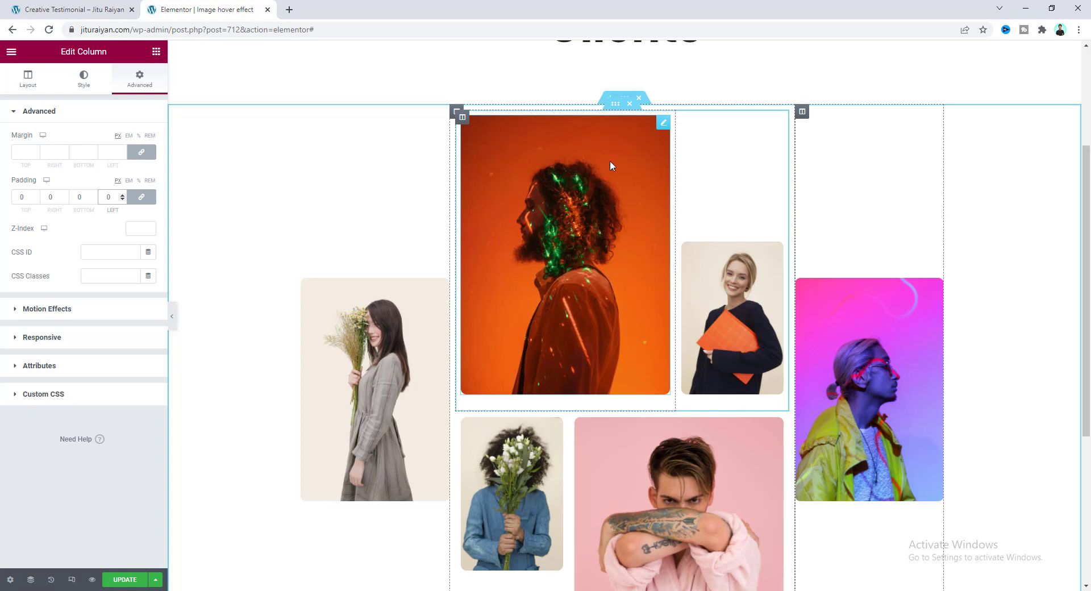
# Set the column's Widgets Space to 0 and review the right column's settings
pyautogui.click(461, 119)
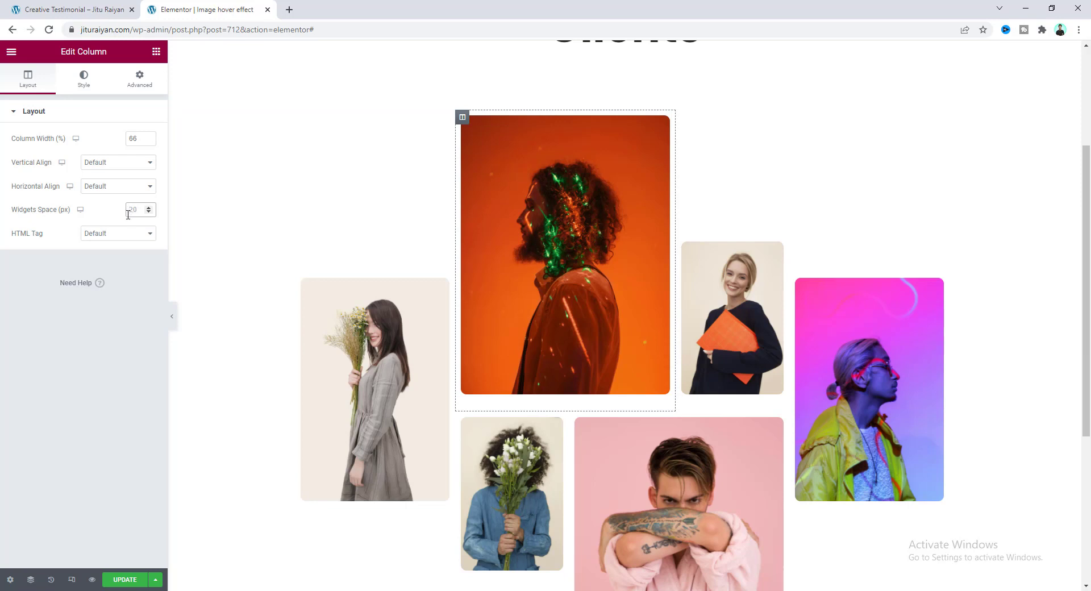
pyautogui.write('0')
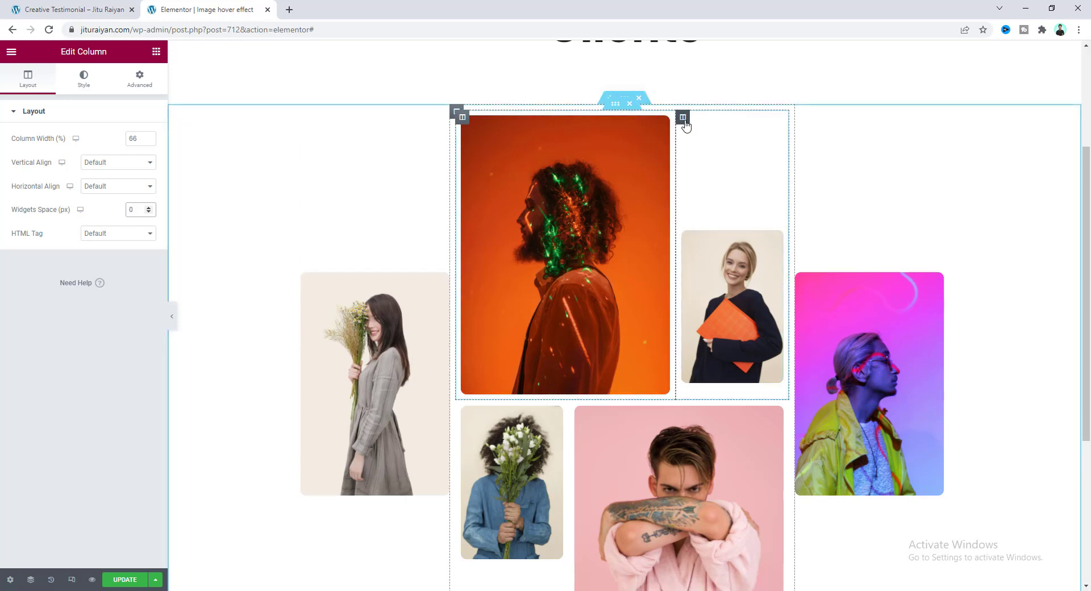
pyautogui.click(682, 118)
pyautogui.scroll(-1, 222, 338)
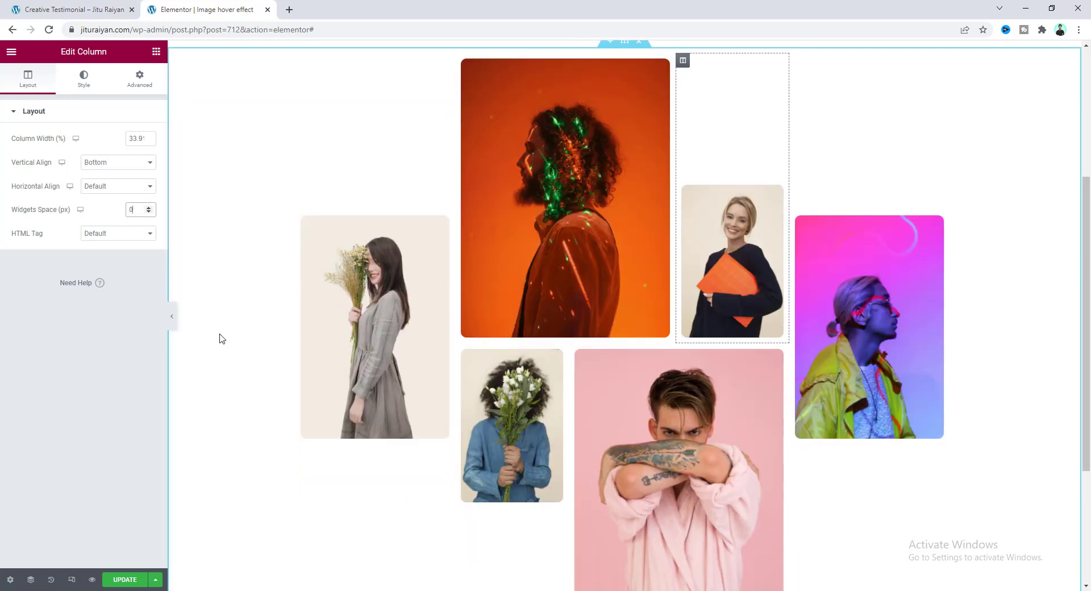
pyautogui.scroll(1, 222, 339)
pyautogui.scroll(-5, 221, 338)
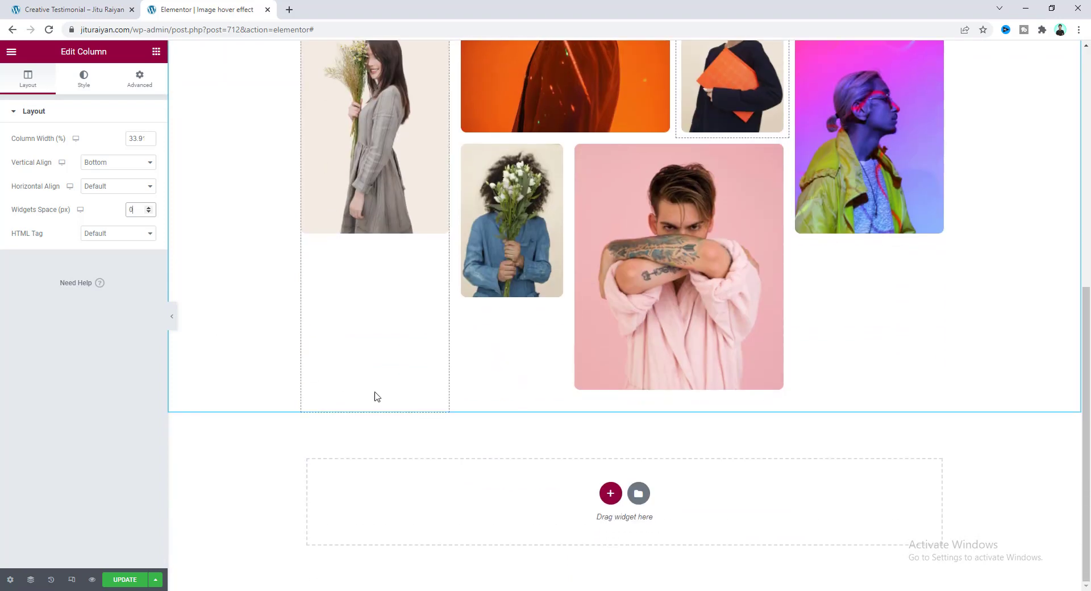
pyautogui.scroll(3, 424, 435)
pyautogui.scroll(1, 423, 439)
pyautogui.scroll(-3, 686, 479)
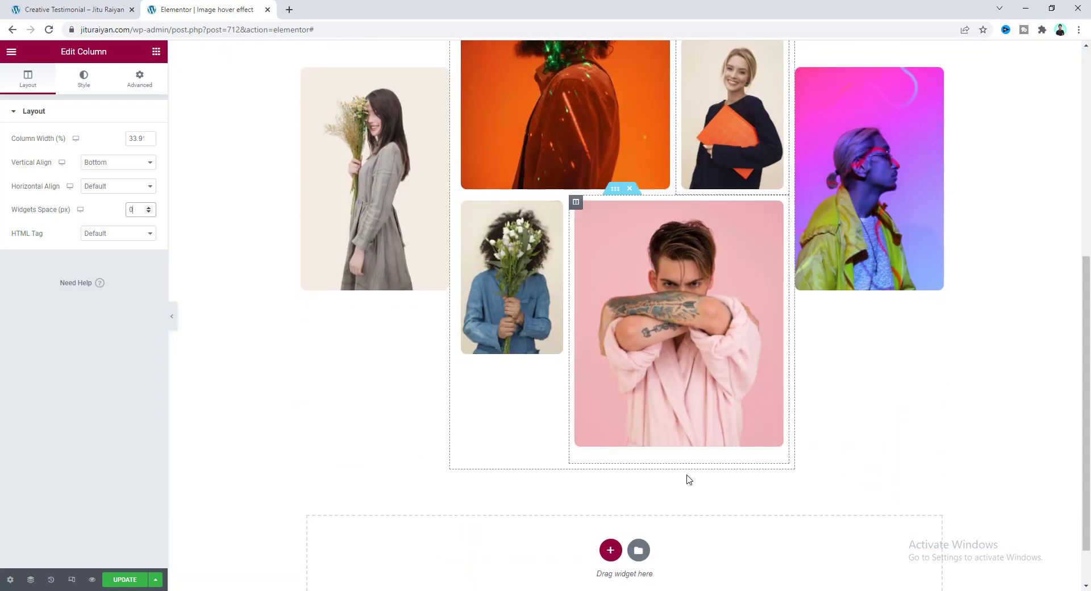
pyautogui.scroll(3, 687, 480)
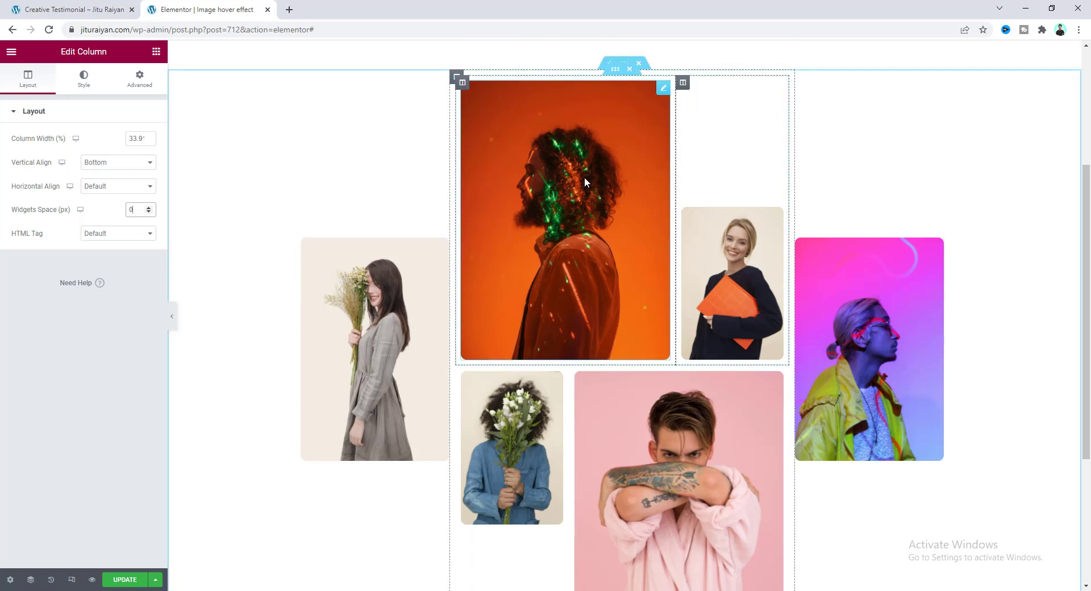
# Unlink the collage section's padding and set its Bottom padding to 100
pyautogui.click(623, 64)
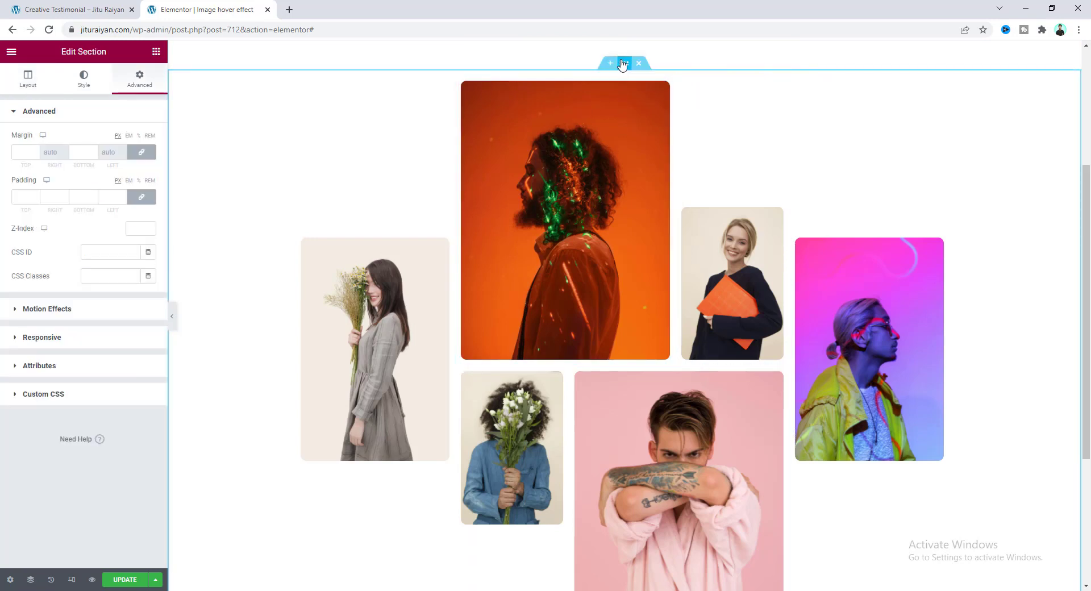
pyautogui.click(142, 197)
pyautogui.click(83, 197)
pyautogui.write('100')
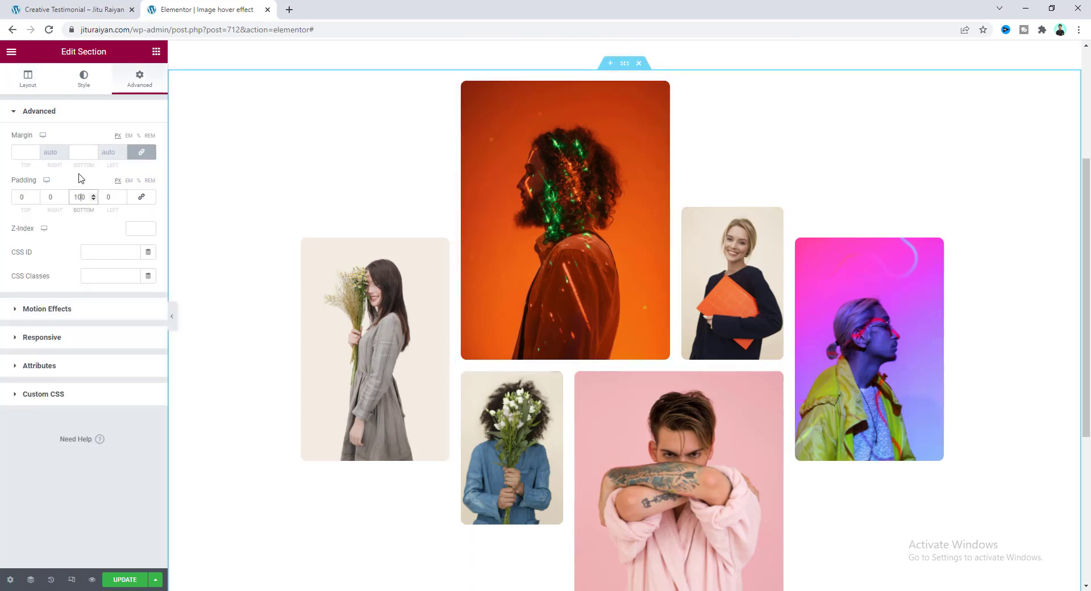
pyautogui.scroll(-3, 414, 441)
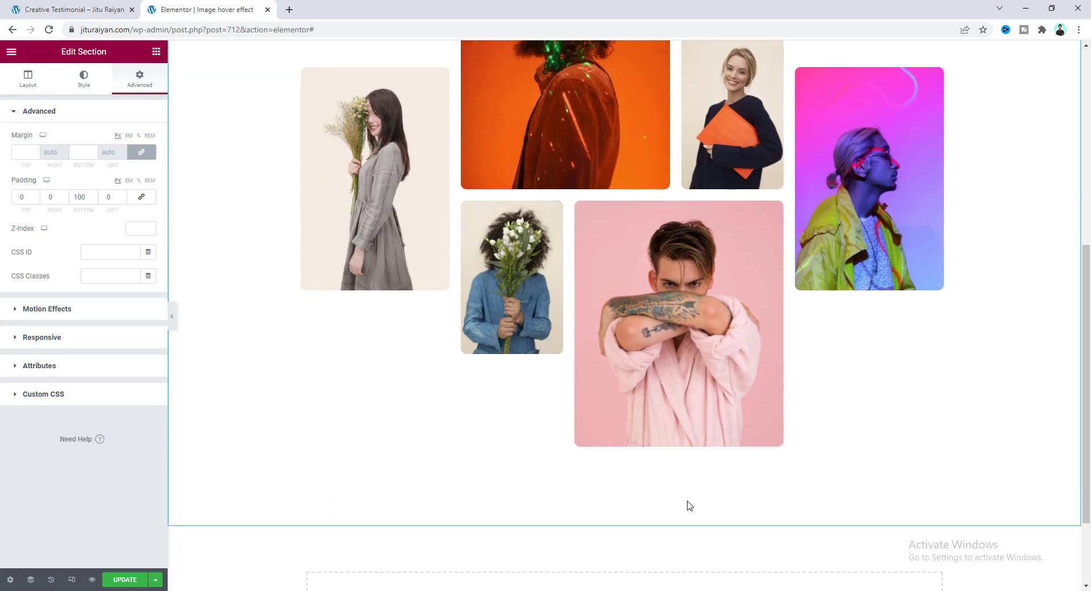
pyautogui.scroll(4, 689, 505)
pyautogui.scroll(-1, 518, 321)
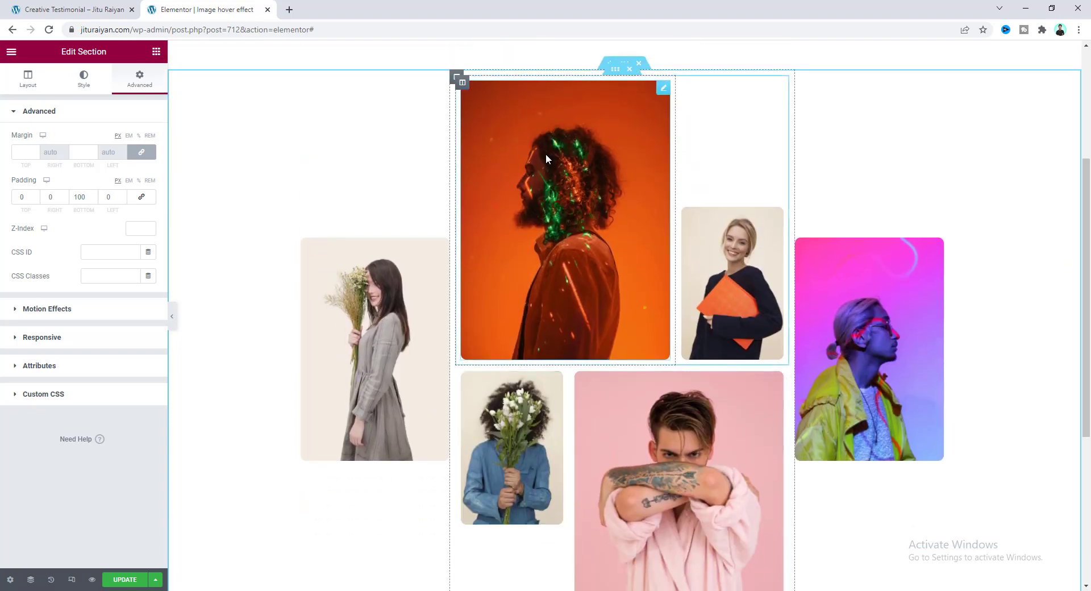
# Give the orange portrait image a 400 px height with Cover object fit
pyautogui.click(540, 173)
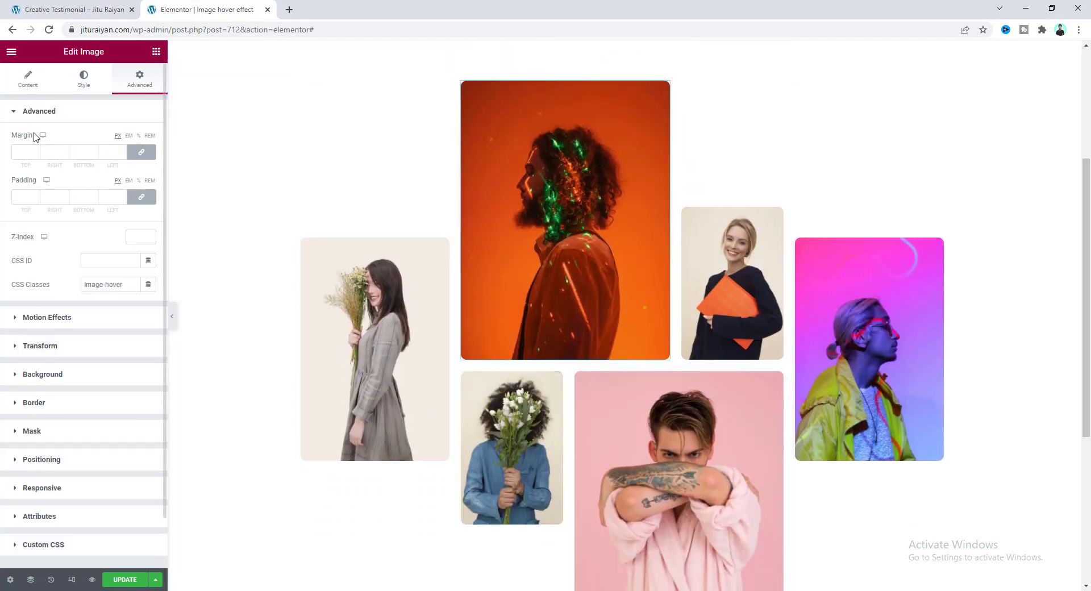
pyautogui.click(84, 80)
pyautogui.click(135, 224)
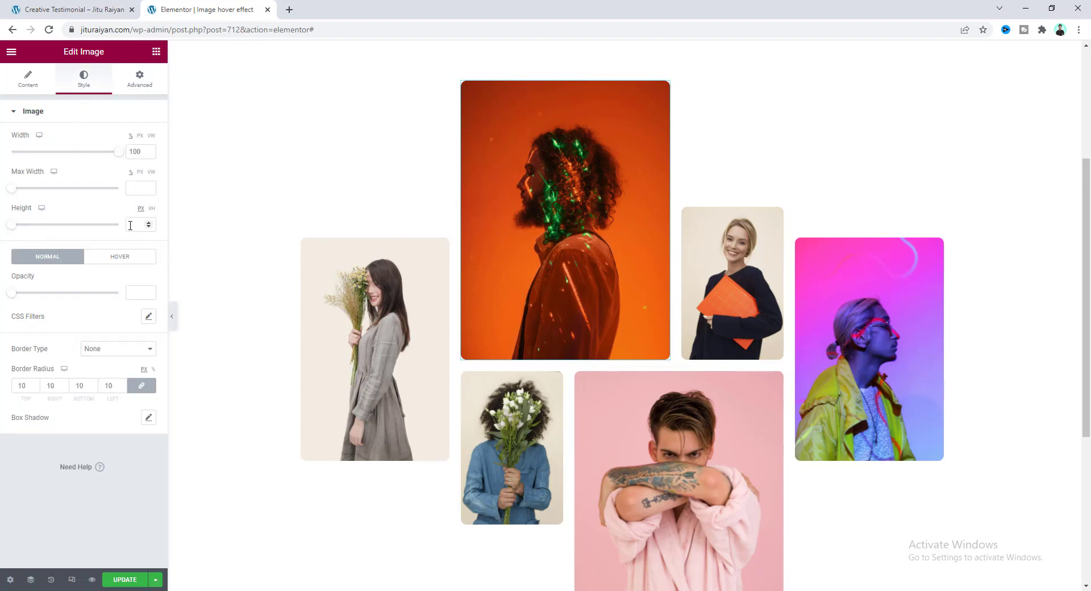
pyautogui.write('400')
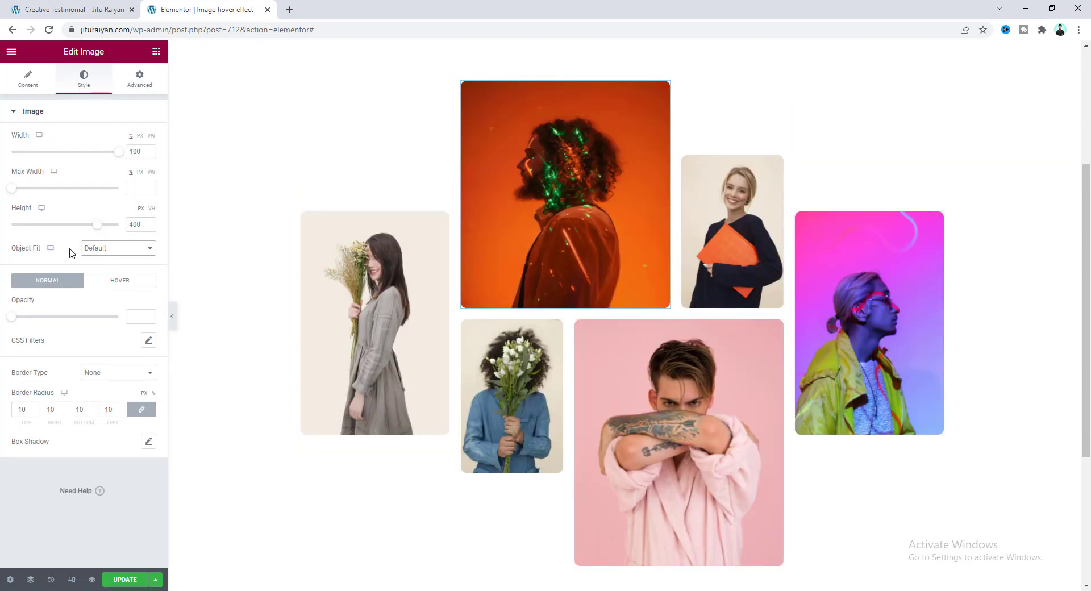
pyautogui.click(102, 251)
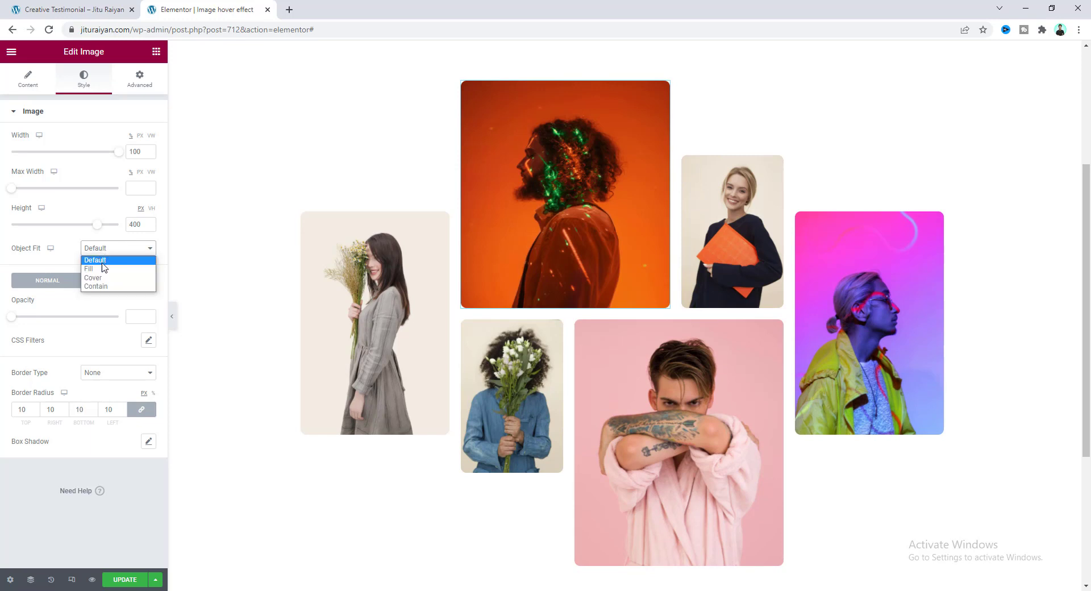
pyautogui.click(93, 278)
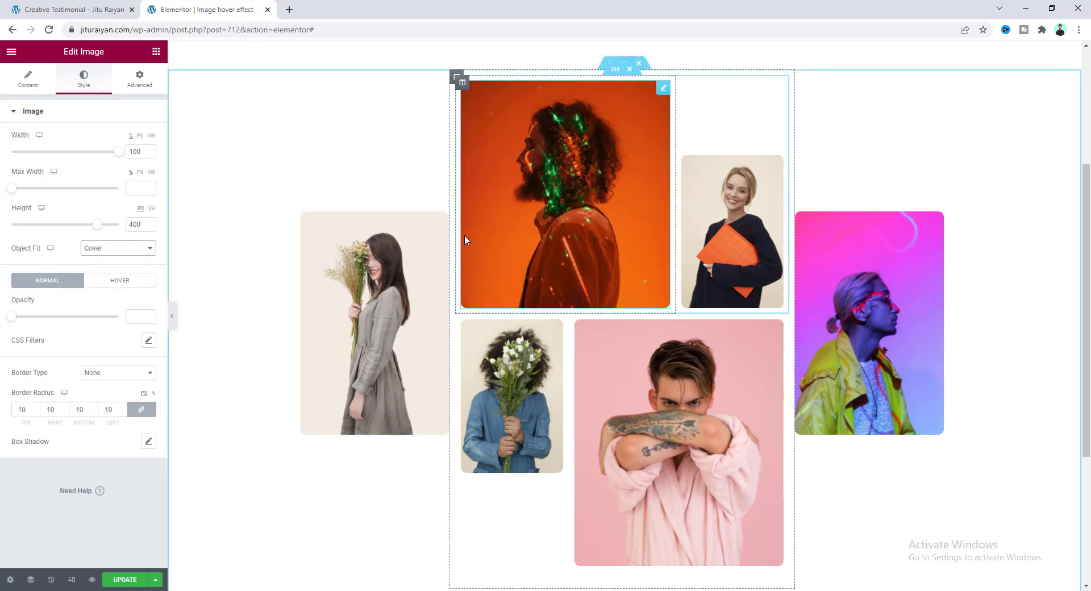
pyautogui.scroll(-2, 588, 263)
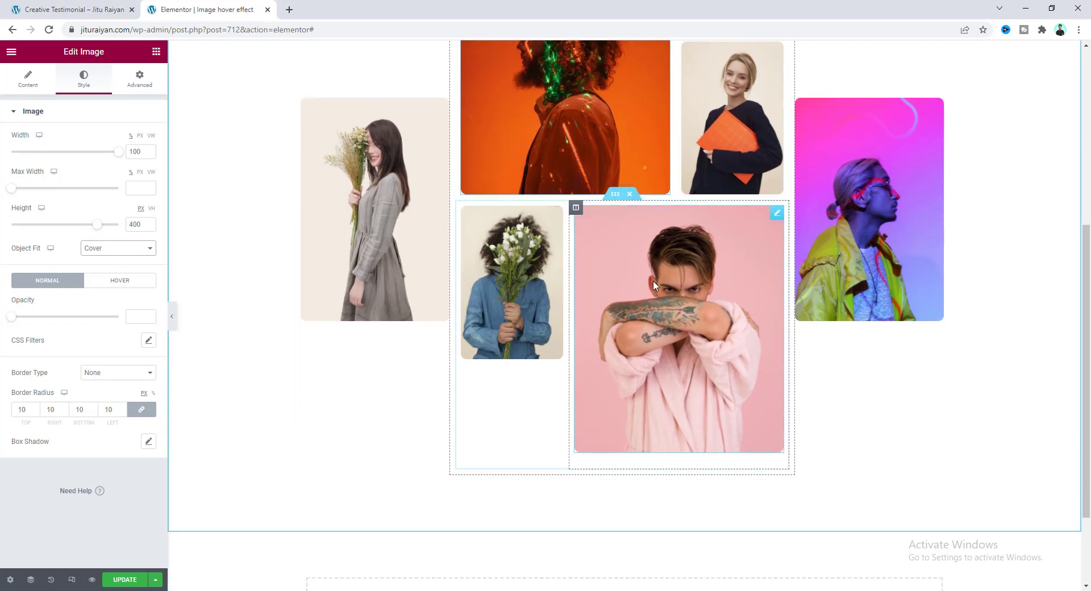
# Give the pink portrait image a 400 px height with Cover object fit
pyautogui.click(139, 80)
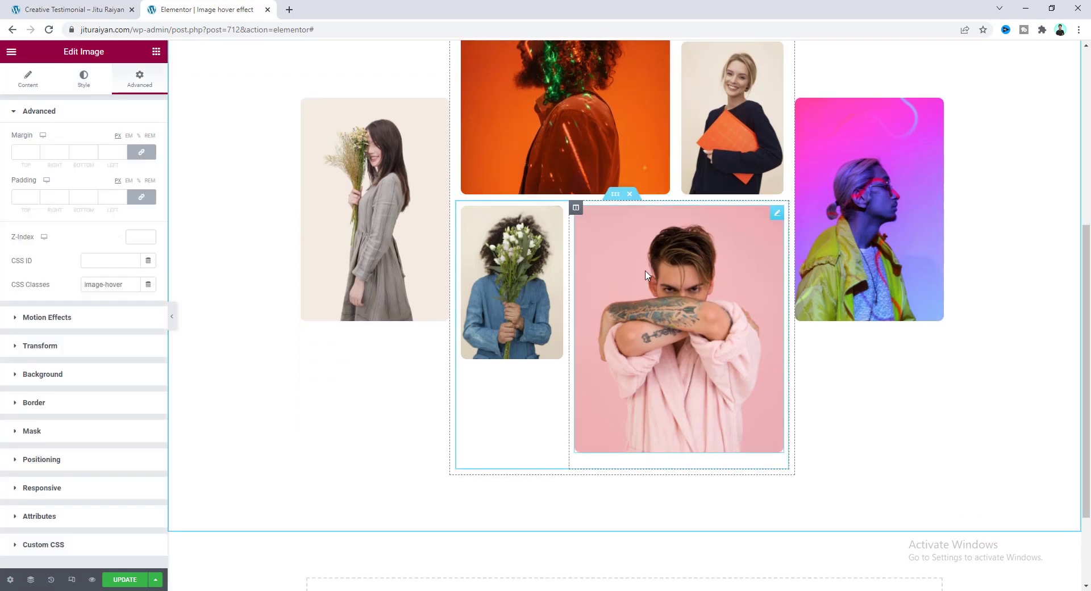
pyautogui.click(84, 80)
pyautogui.click(135, 224)
pyautogui.write('400')
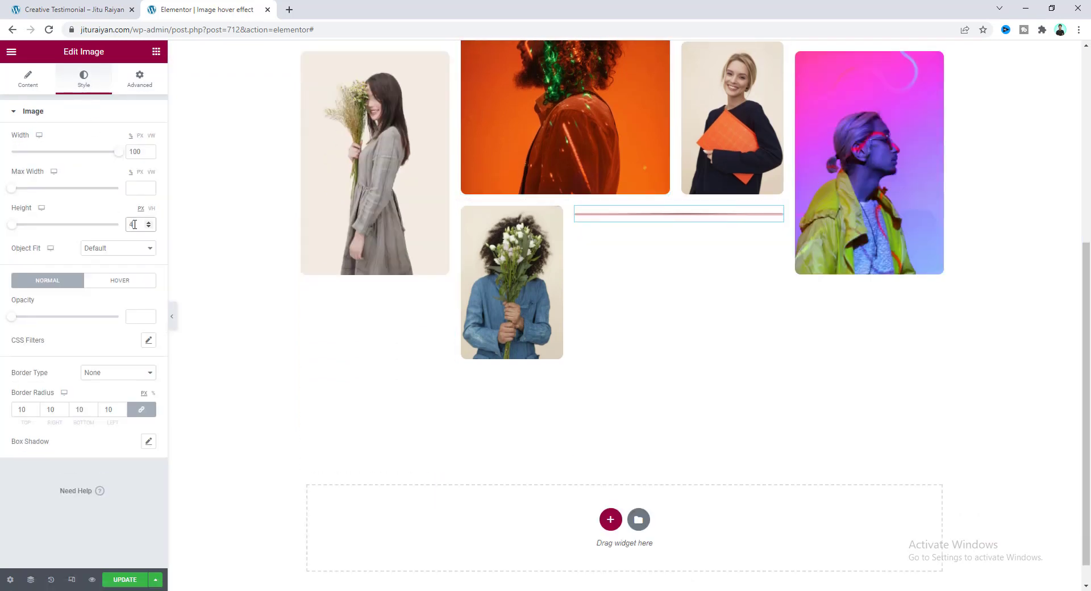
pyautogui.click(115, 249)
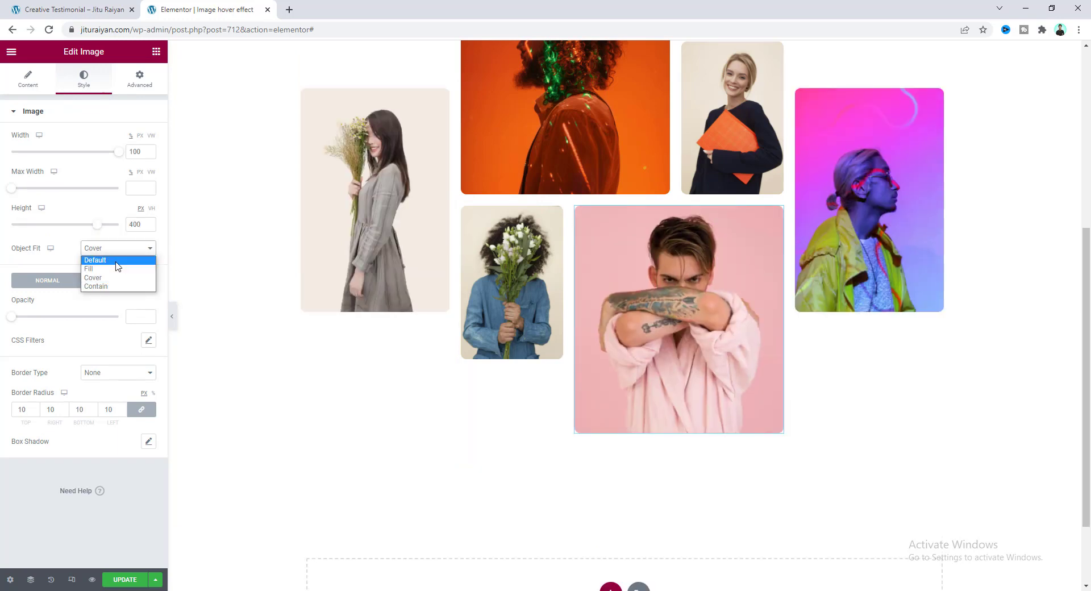
pyautogui.click(93, 277)
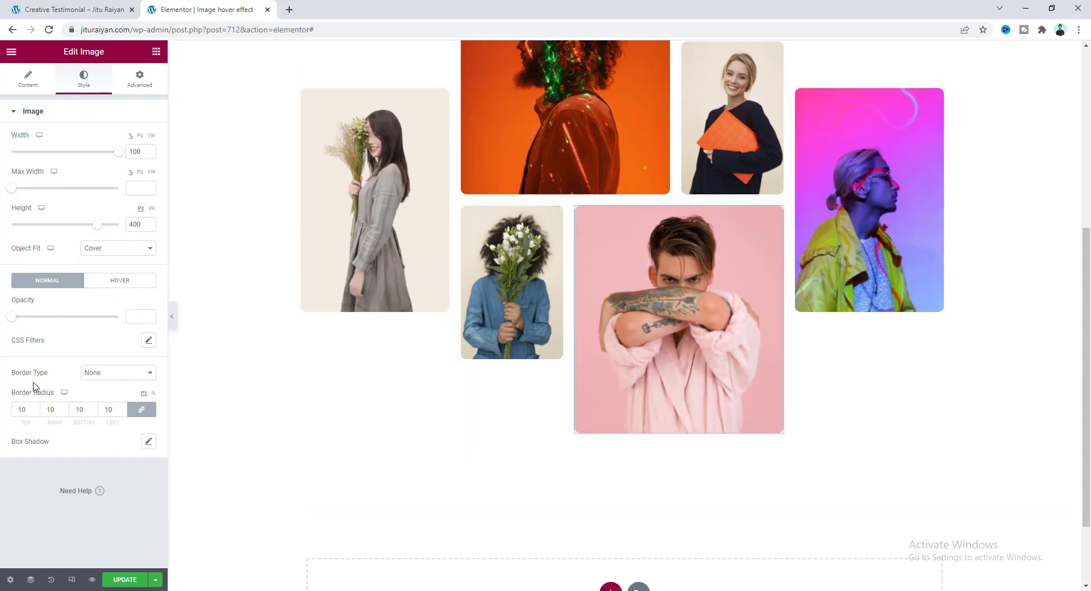
pyautogui.scroll(2, 528, 404)
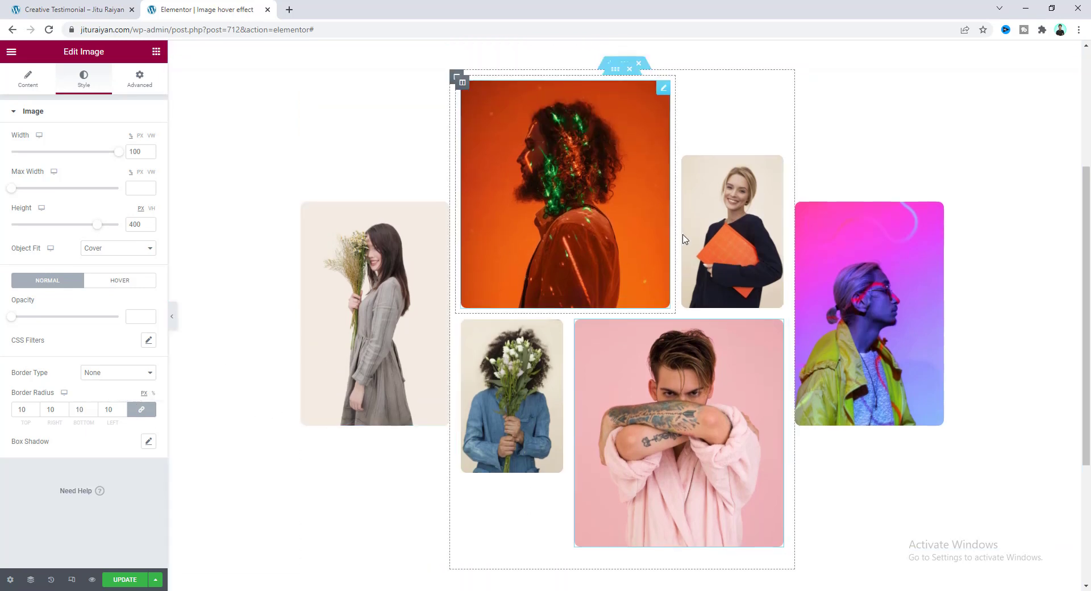
# Place an HTML widget in the left column and paste the jQuery hover script into its code box
pyautogui.click(156, 51)
pyautogui.click(70, 98)
pyautogui.write('html')
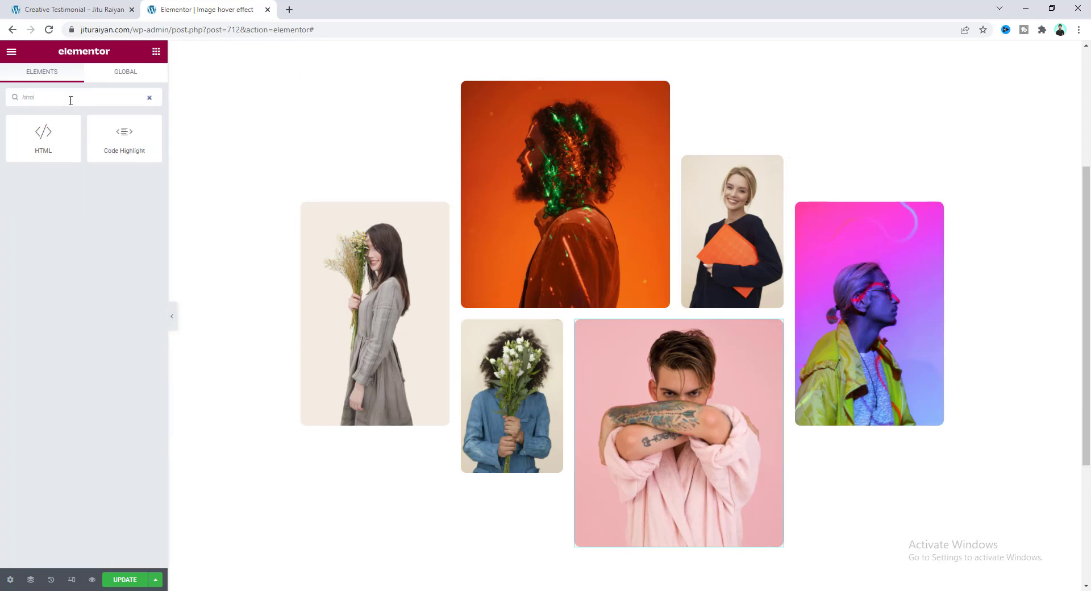
pyautogui.moveTo(40, 140); pyautogui.dragTo(585, 571)
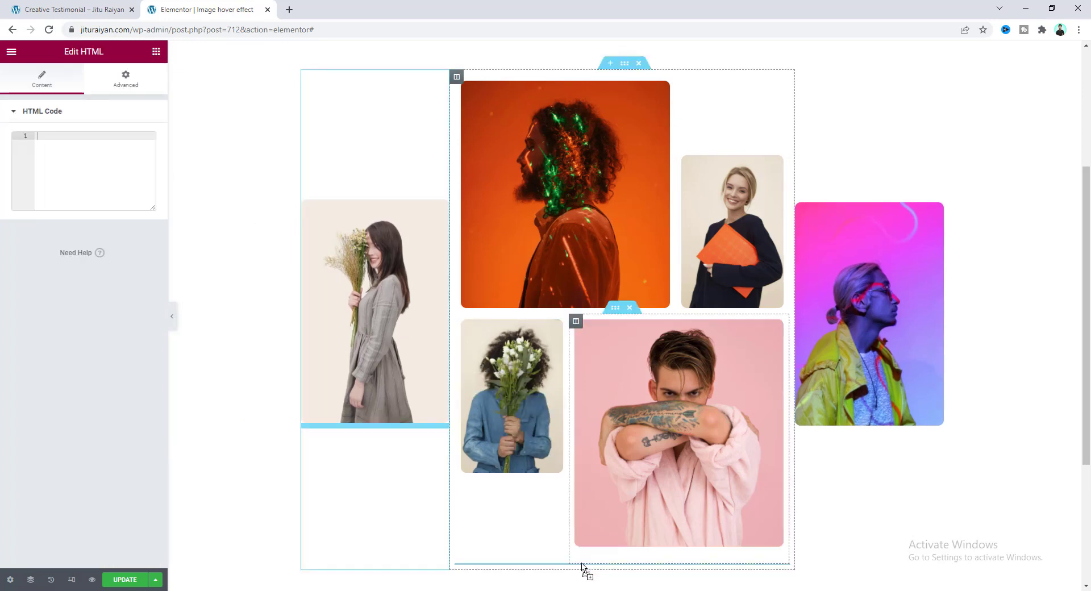
pyautogui.click(77, 159)
pyautogui.write('<script src="https://code.jquery.com/jquery-3.6.0.min.js"></script> <script>  var $ = jQuery  $(document).ready(function(){  $(\'.image-hover\').on(\'mousemove\', function(e){     var left = e.pageX - $(this).offset().left,         top = e.pageY - $(this).parent().offset().top      $(this).siblings().css(\'transform\', \'translate(\' + left + \'px,\' + top + \'px)\') })  $(\'.image-hover\').on(\'mouseenter\', function(e){     $(this).siblings().fadeIn(300) })  $(\'.image-hover\').on(\'mouseout\', function(e){     $(this).siblings().fadeOut(300) }) })  </script>')
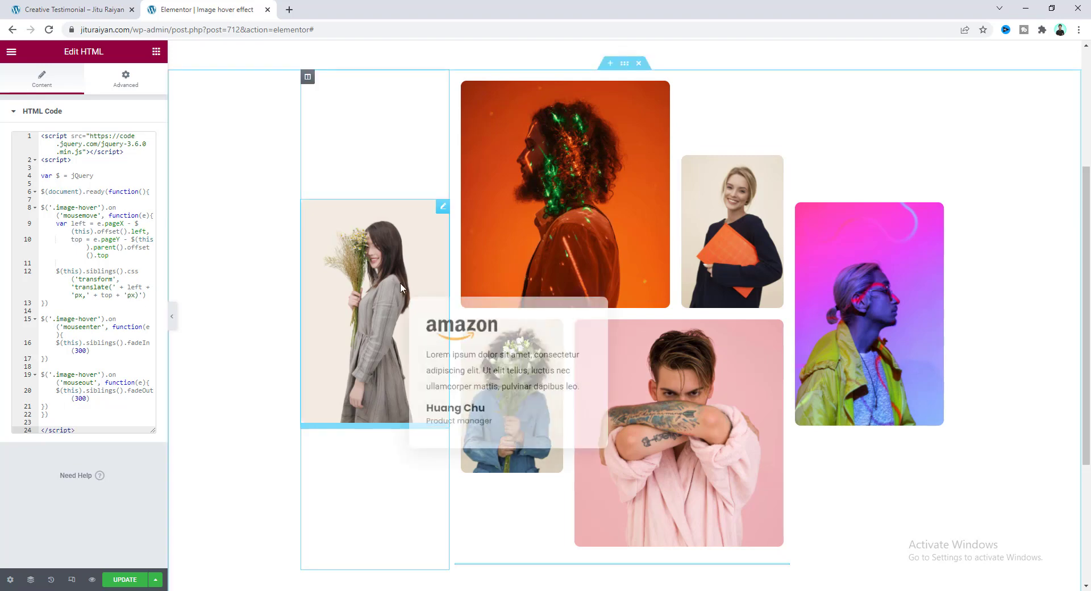
pyautogui.moveTo(379, 265)
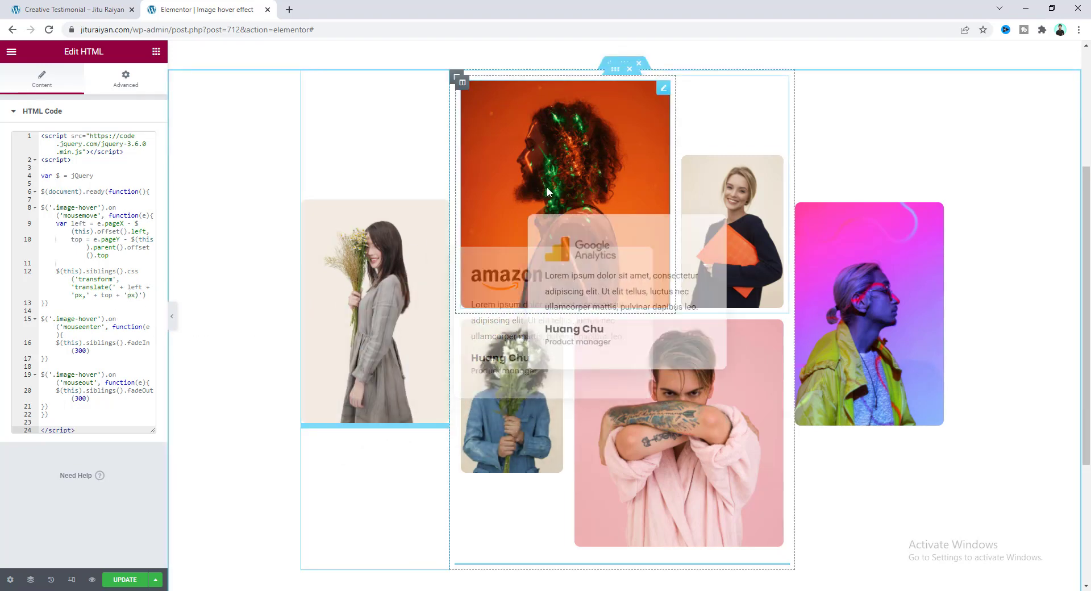
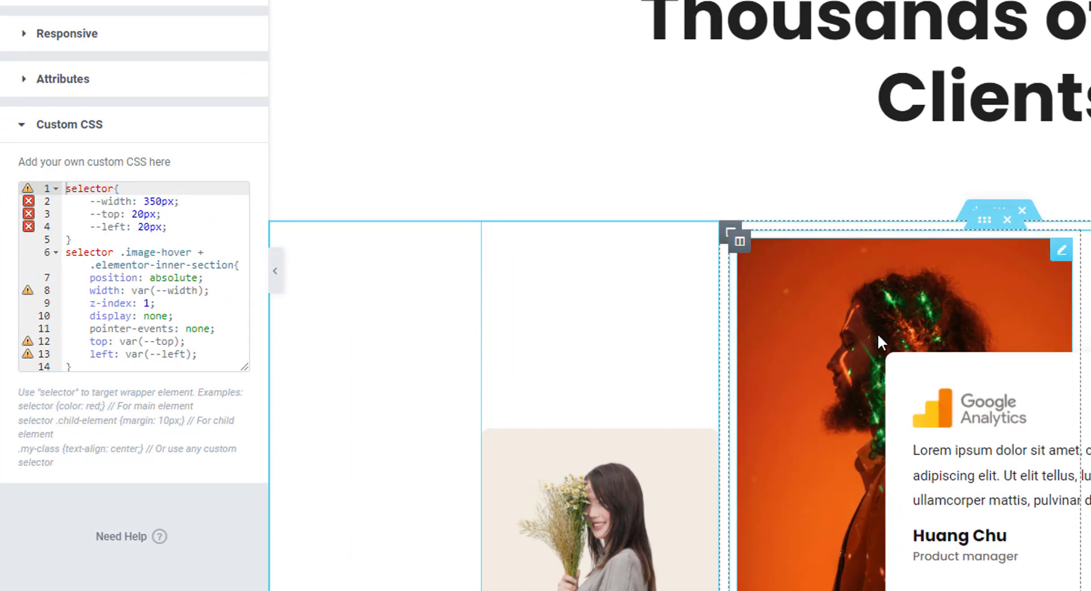
# Try a 500px testimonial card width, then undo back to 350px
pyautogui.click(154, 201)
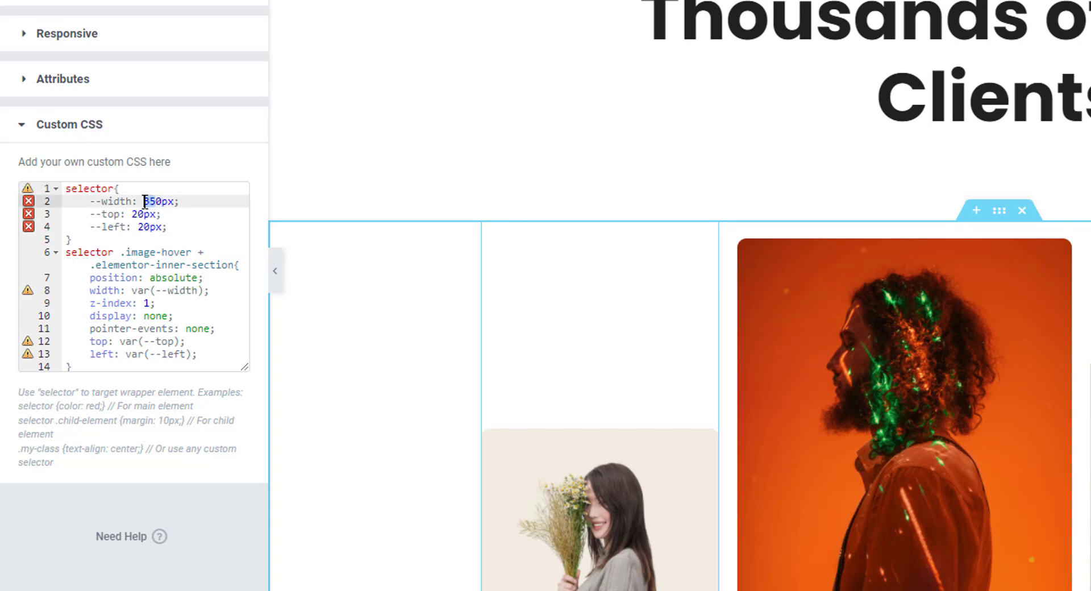
pyautogui.write('50')
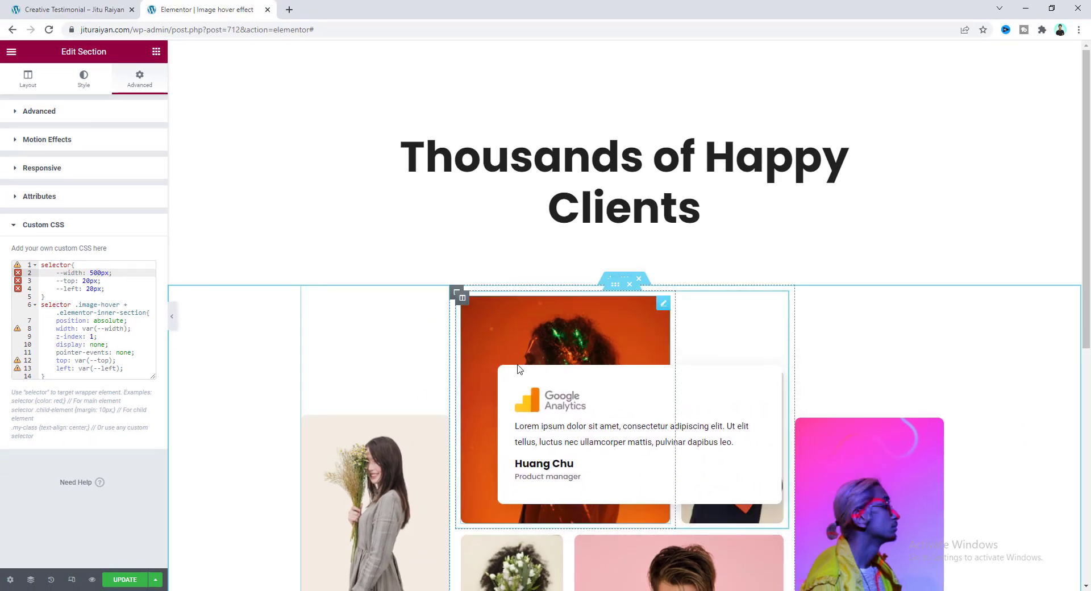
pyautogui.hotkey('ctrl', 'z')
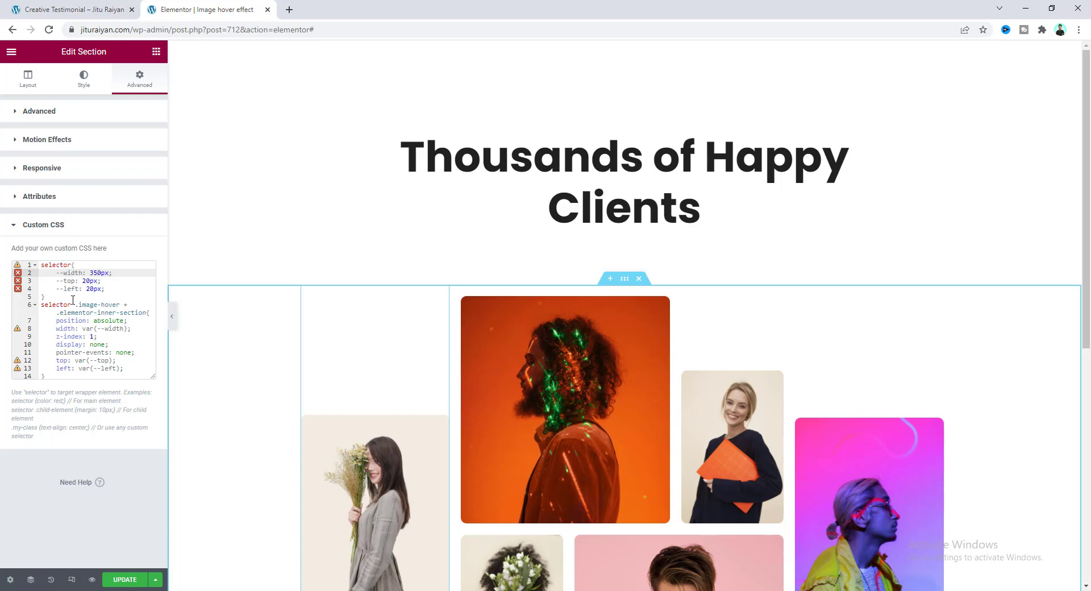
# Preview the hover card and copy the --width, --top and --left variable rule
pyautogui.moveTo(489, 346)
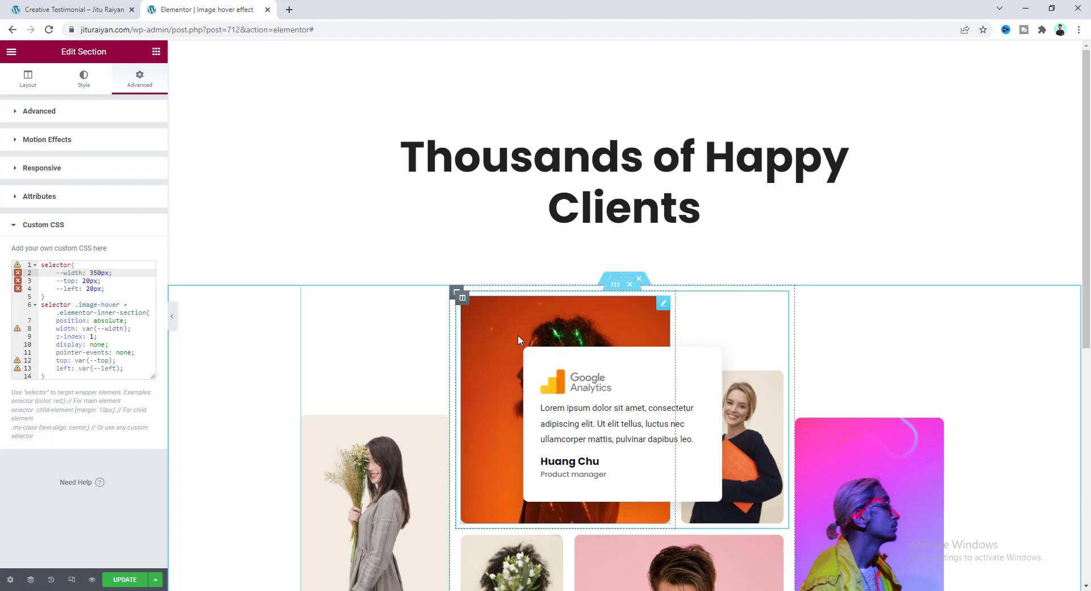
pyautogui.scroll(-3, 534, 352)
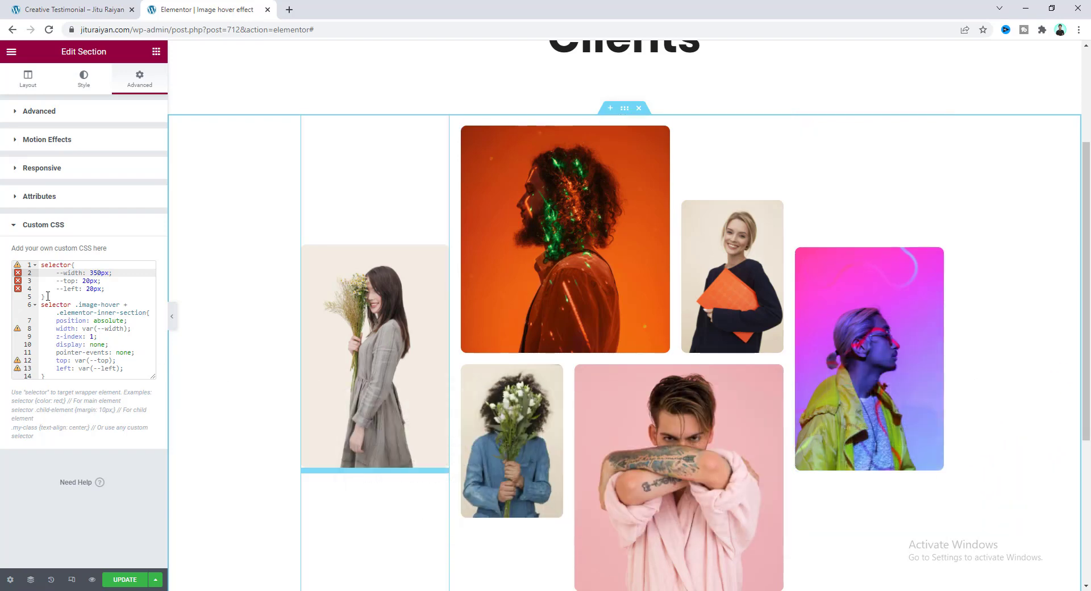
pyautogui.moveTo(47, 296); pyautogui.dragTo(29, 264)
pyautogui.hotkey('ctrl', 'c')
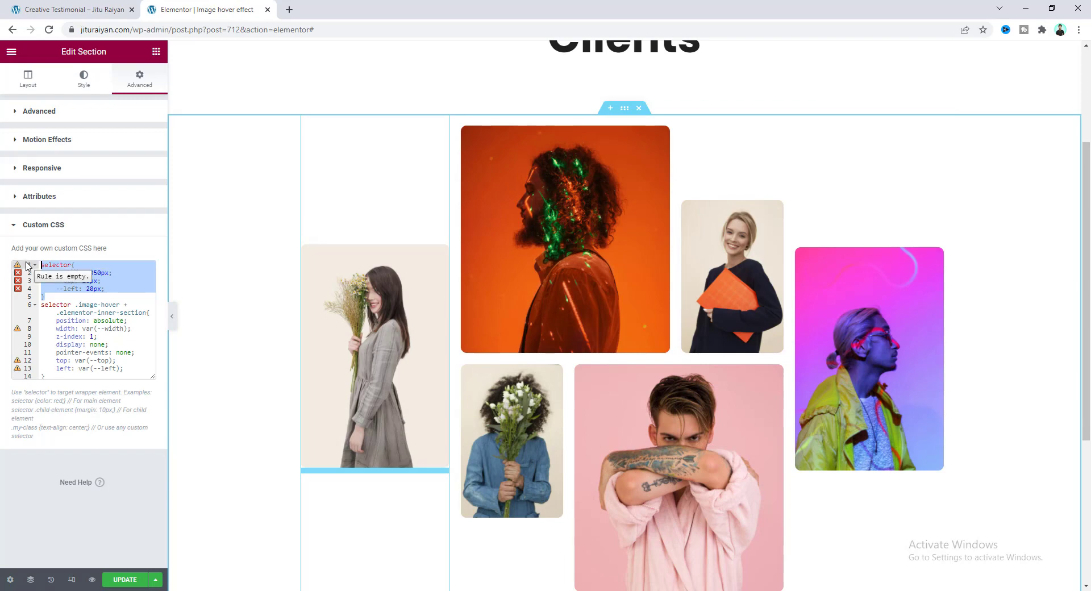
# Select the purple image's testimonial Inner Section through Navigator and show its Advanced settings
pyautogui.click(850, 303)
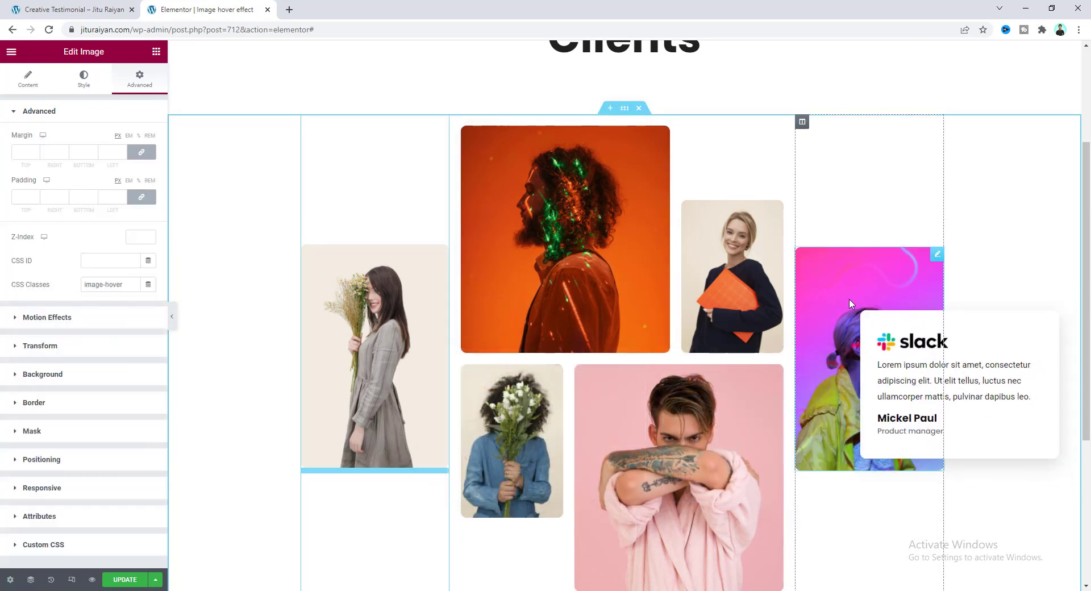
pyautogui.rightClick(851, 302)
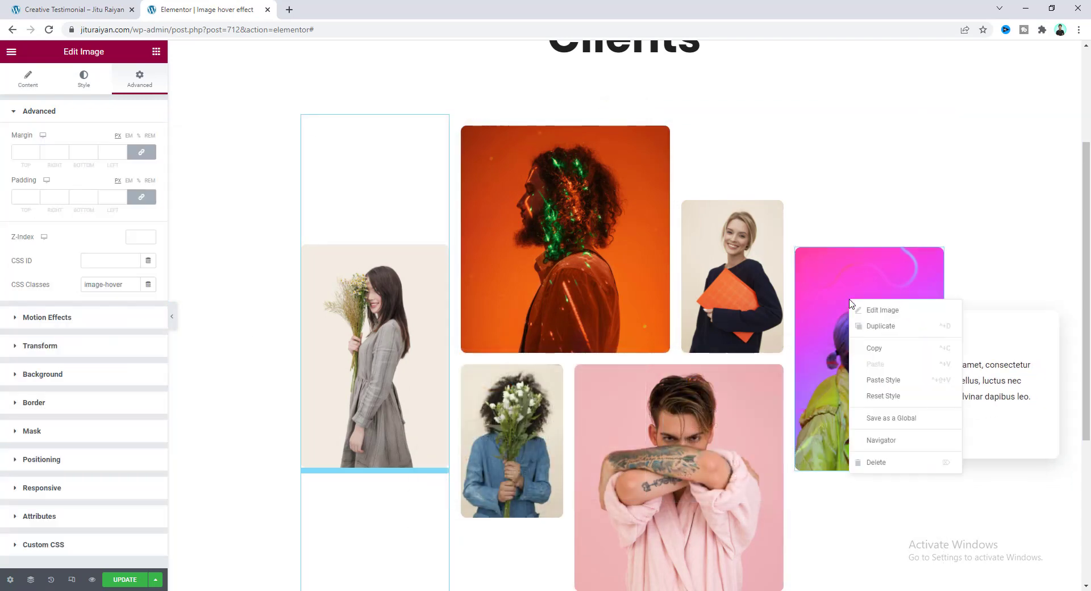
pyautogui.click(882, 441)
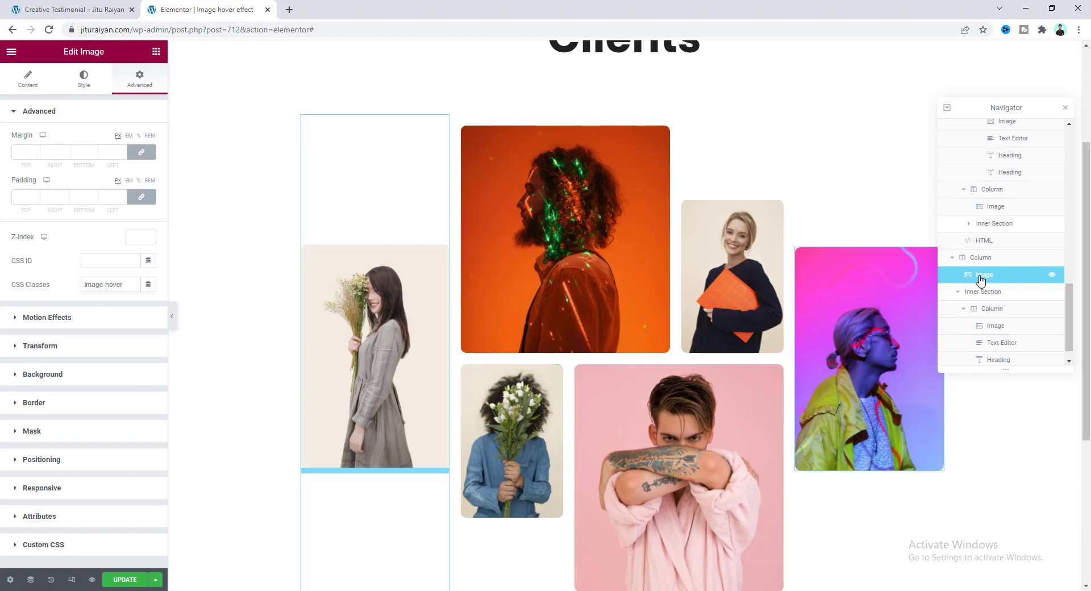
pyautogui.click(978, 292)
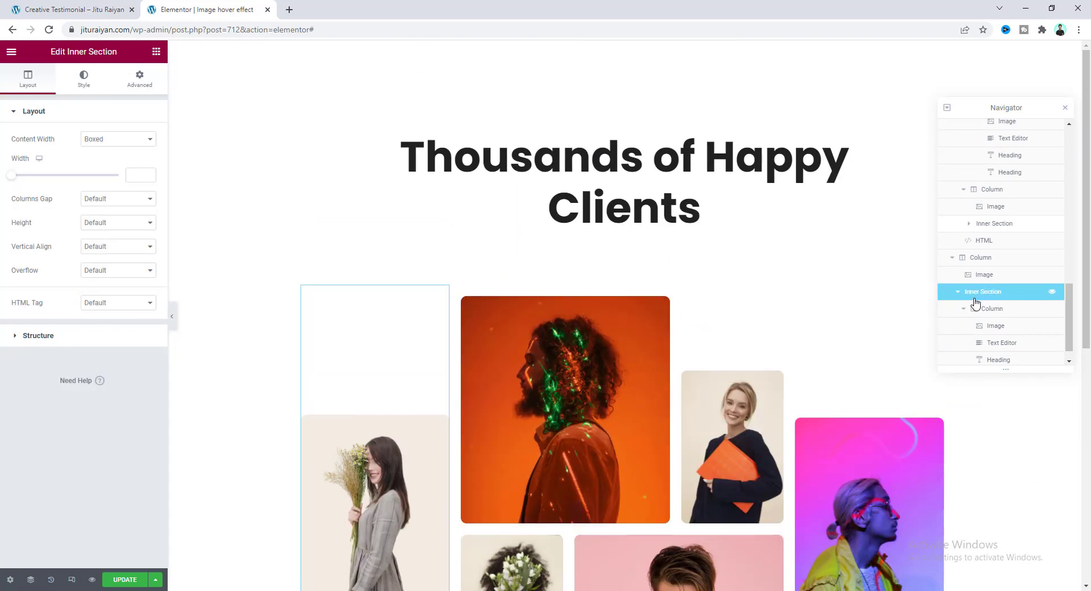
pyautogui.click(145, 82)
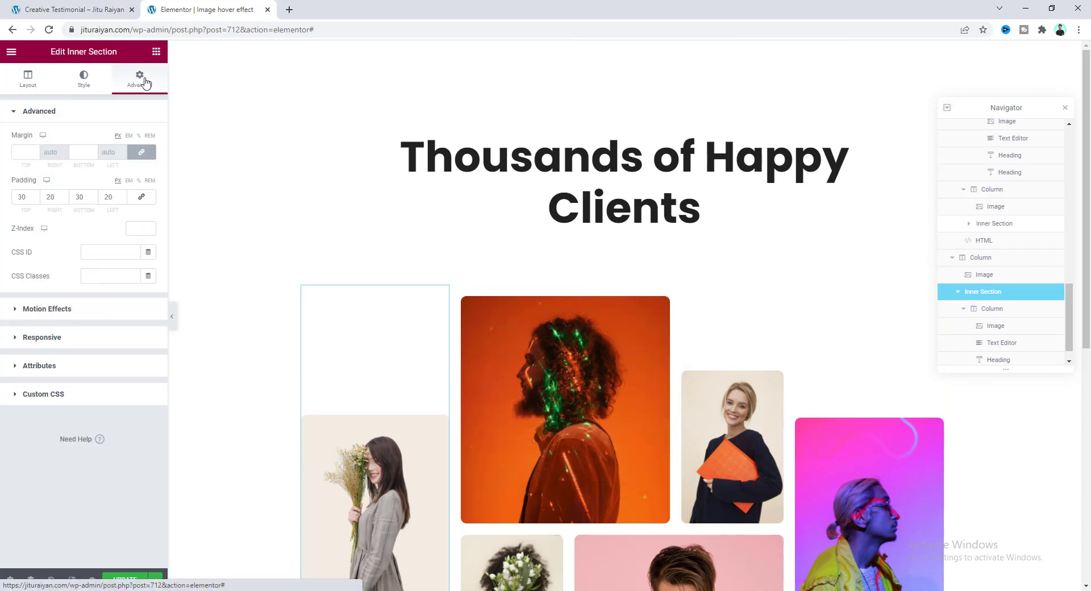
# Paste the copied variable rule into the inner section's Custom CSS
pyautogui.click(112, 394)
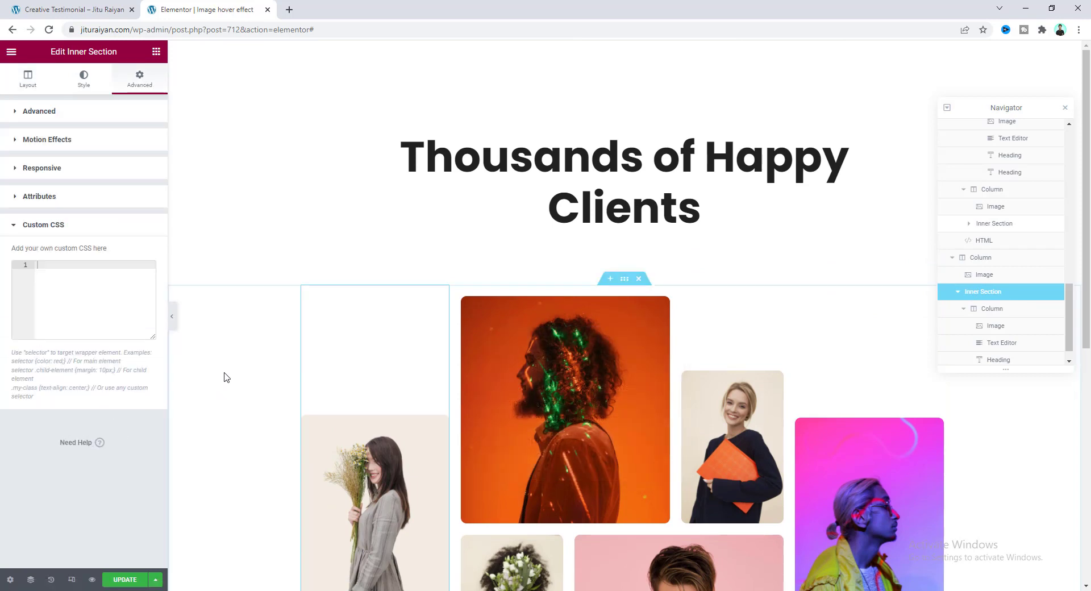
pyautogui.scroll(-2, 224, 377)
pyautogui.hotkey('ctrl', 'v')
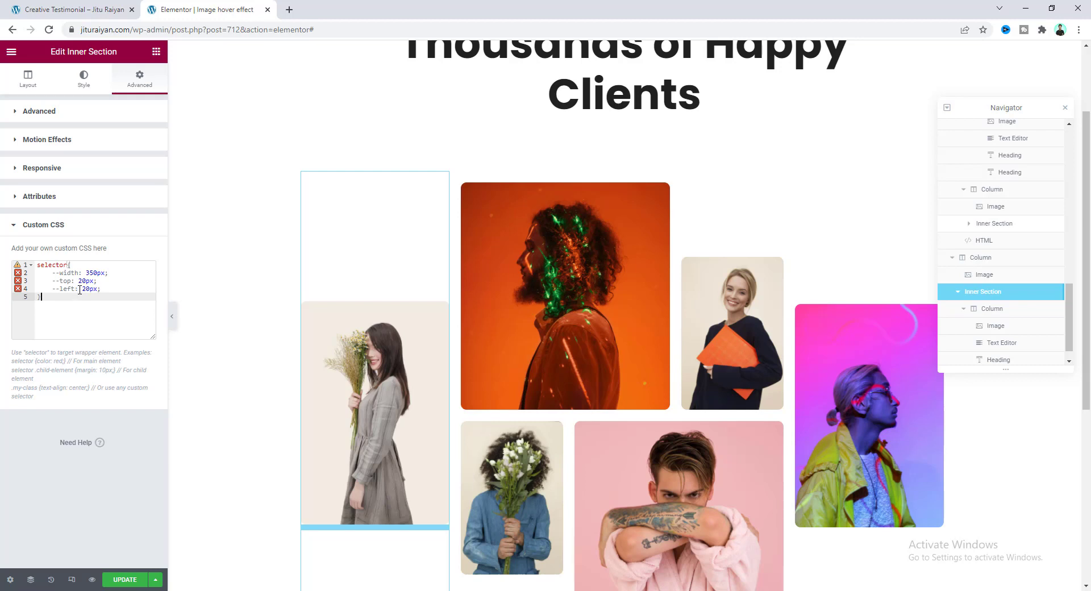
# Change --left to -300px and delete the --width and --top lines
pyautogui.doubleClick(88, 289)
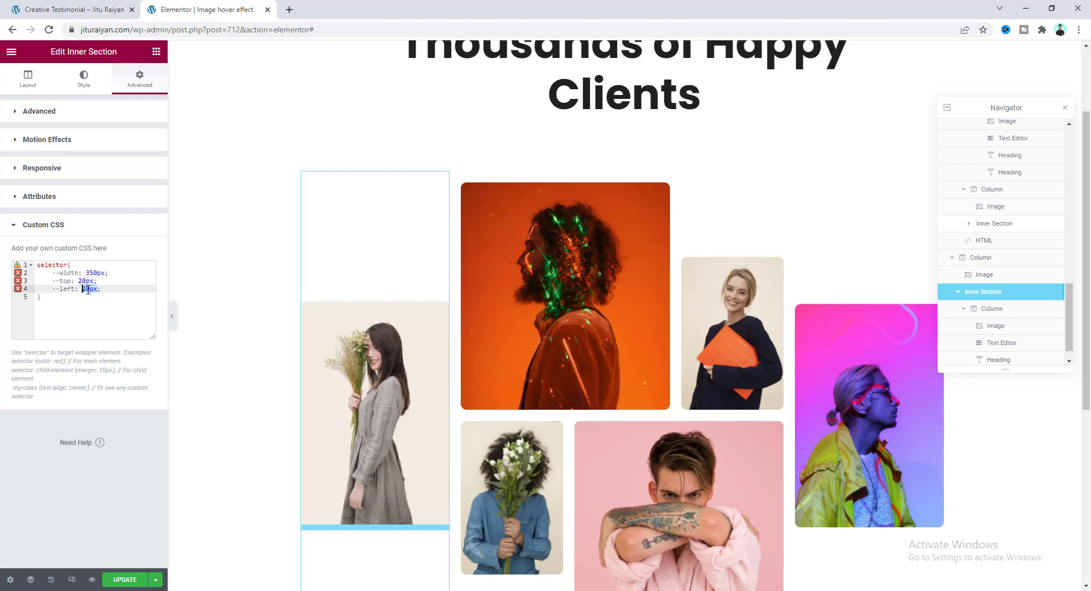
pyautogui.write('-3')
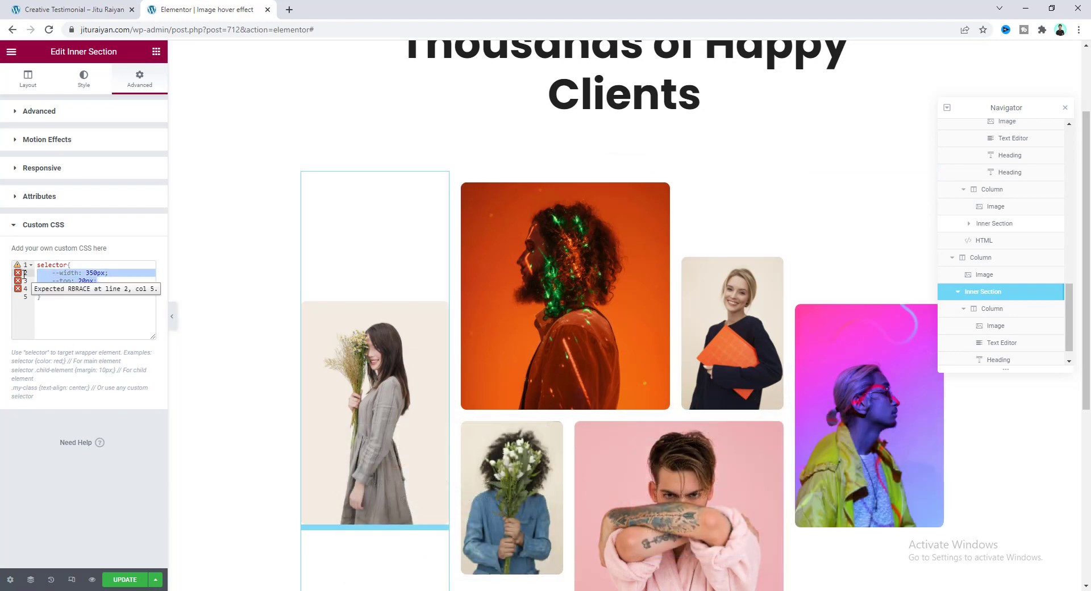
pyautogui.press('BackSpace')
pyautogui.press('BackSpace')
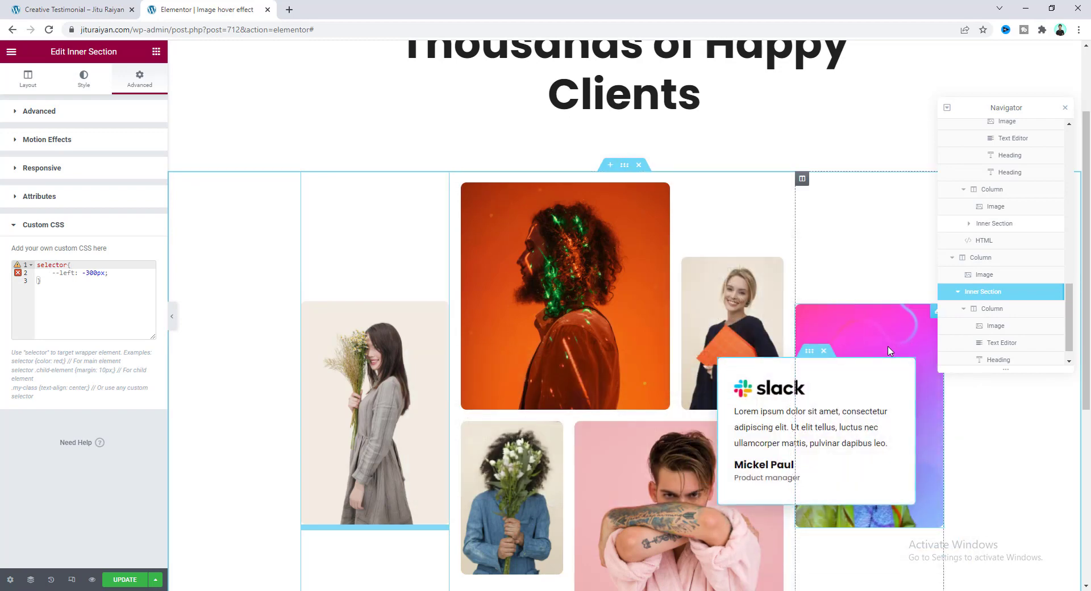
pyautogui.click(626, 165)
pyautogui.click(133, 391)
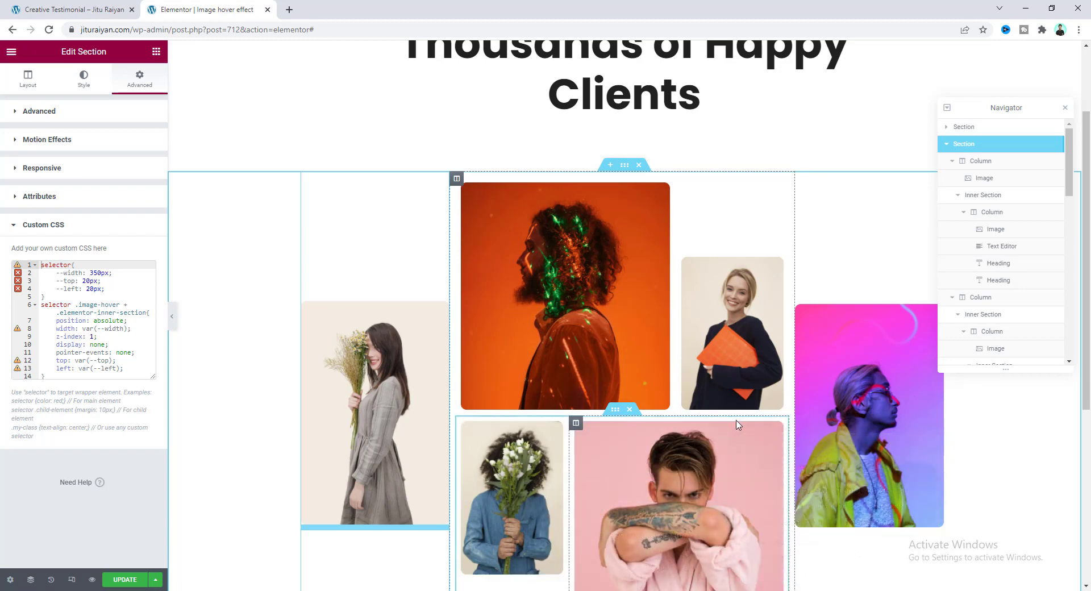
# Confirm the purple card's inner section CSS holds only --left: -300px, then enter responsive mode
pyautogui.click(863, 341)
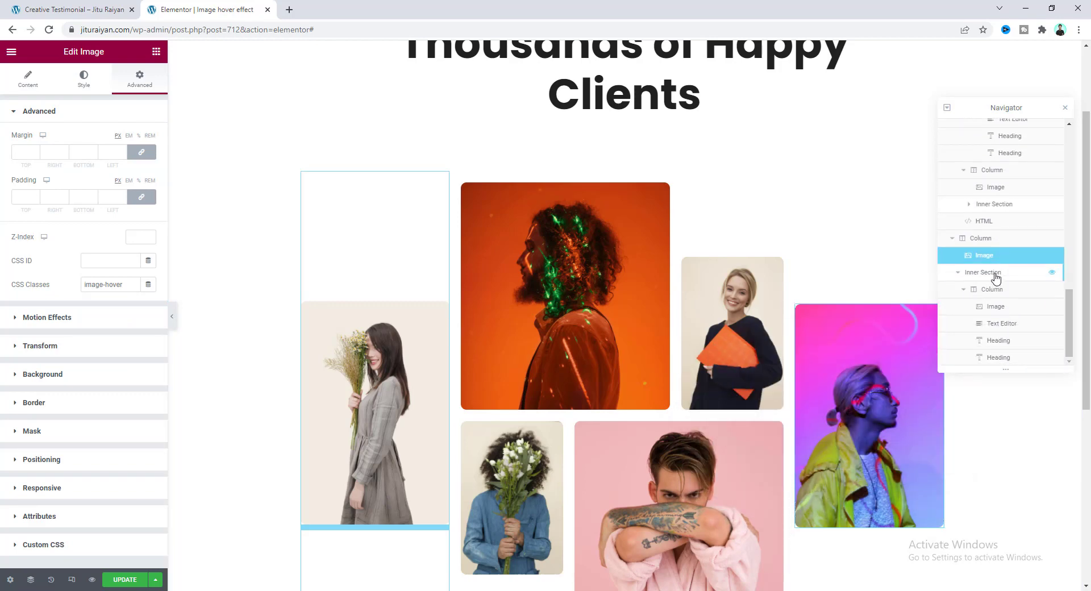
pyautogui.click(995, 275)
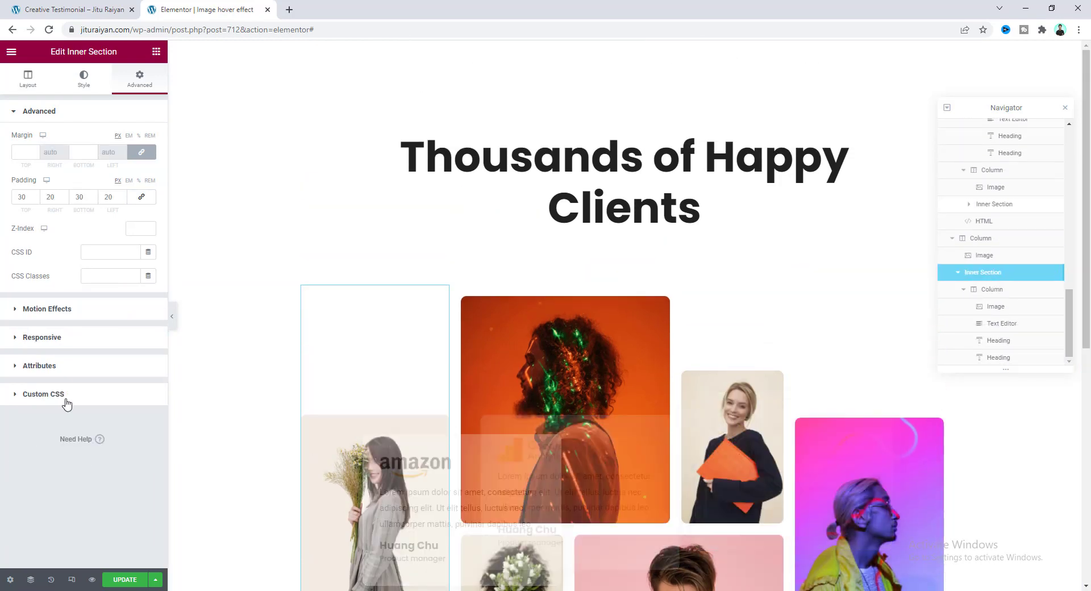
pyautogui.click(70, 396)
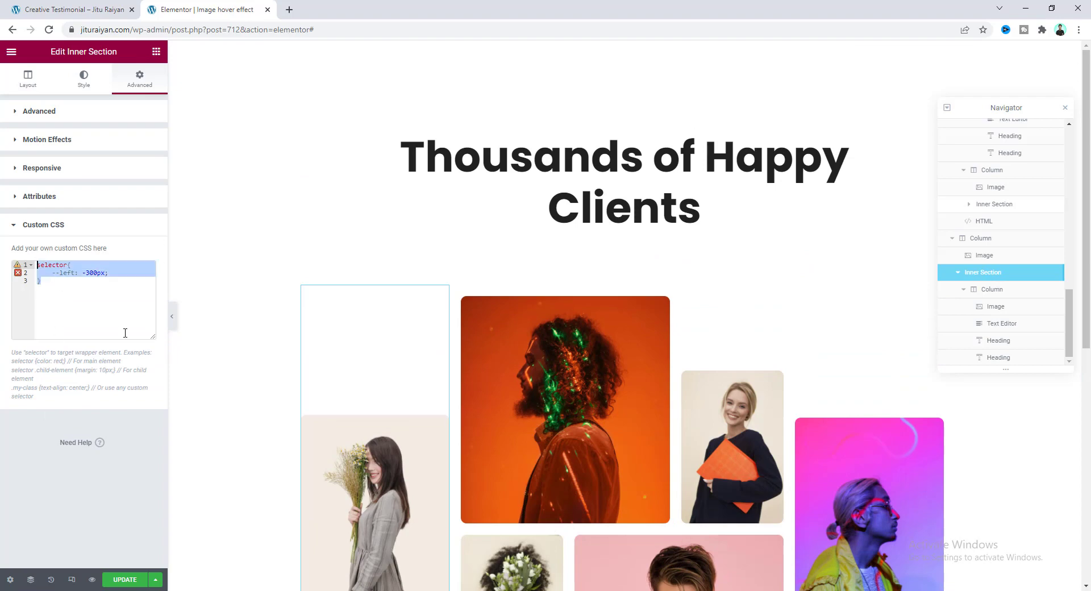
pyautogui.scroll(-5, 238, 336)
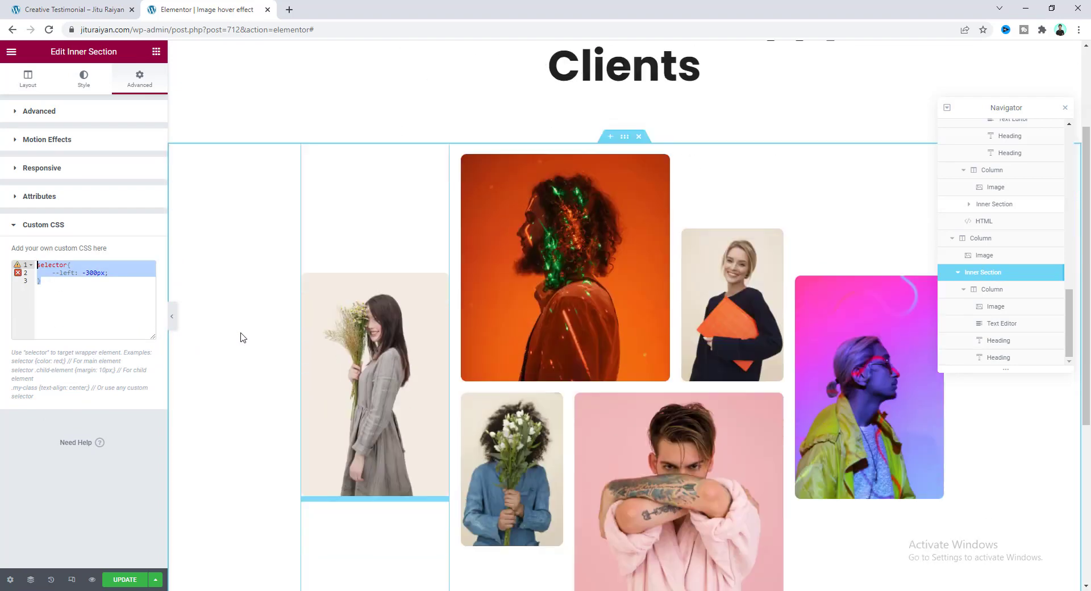
pyautogui.scroll(2, 211, 364)
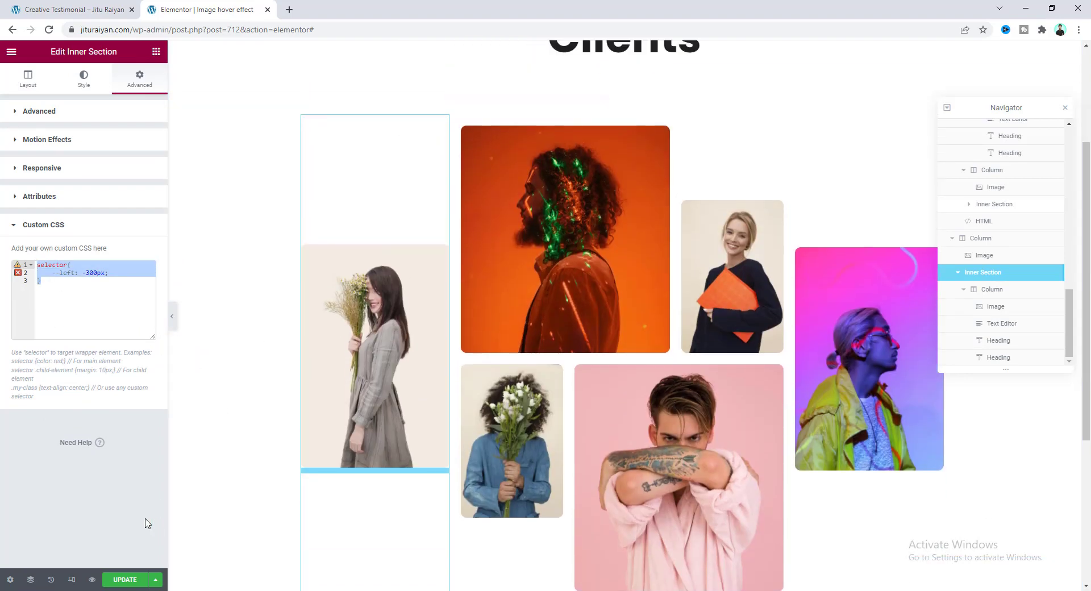
pyautogui.click(71, 580)
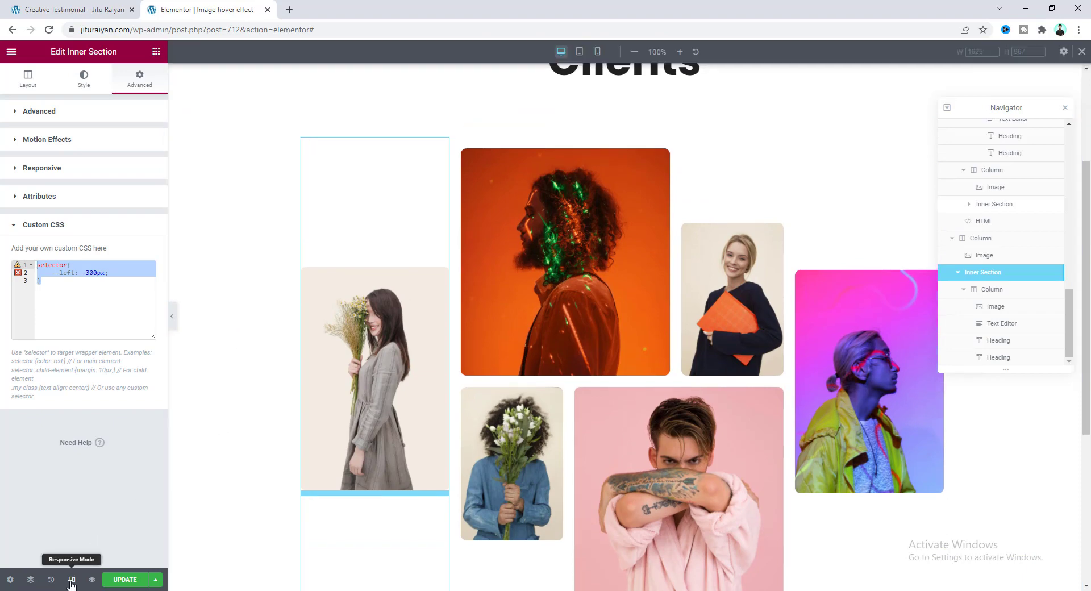
# Switch the preview to the tablet layout
pyautogui.click(579, 52)
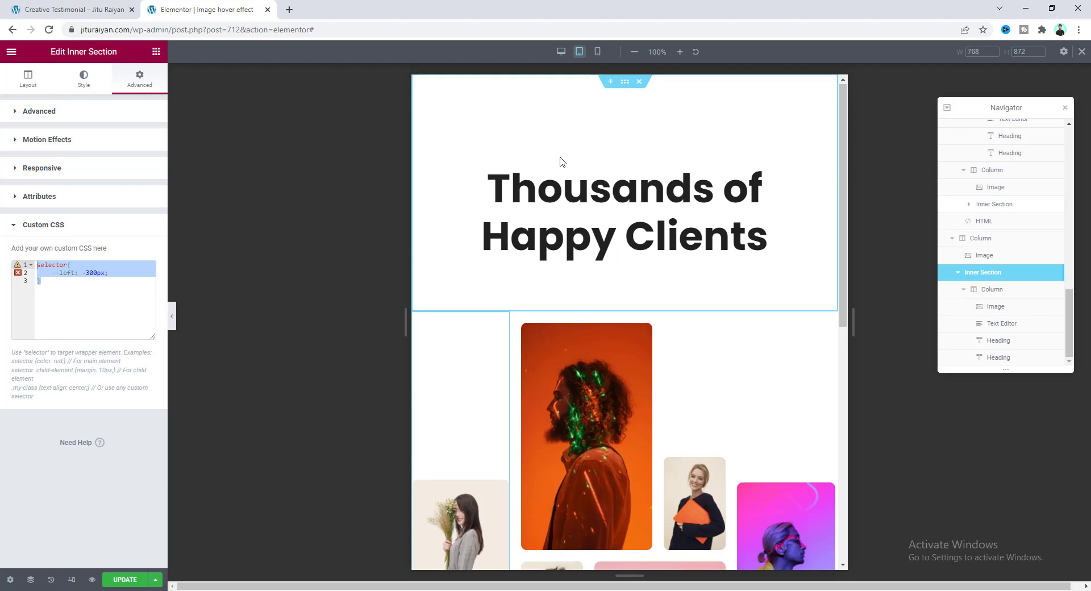
pyautogui.scroll(-4, 560, 161)
pyautogui.scroll(2, 568, 249)
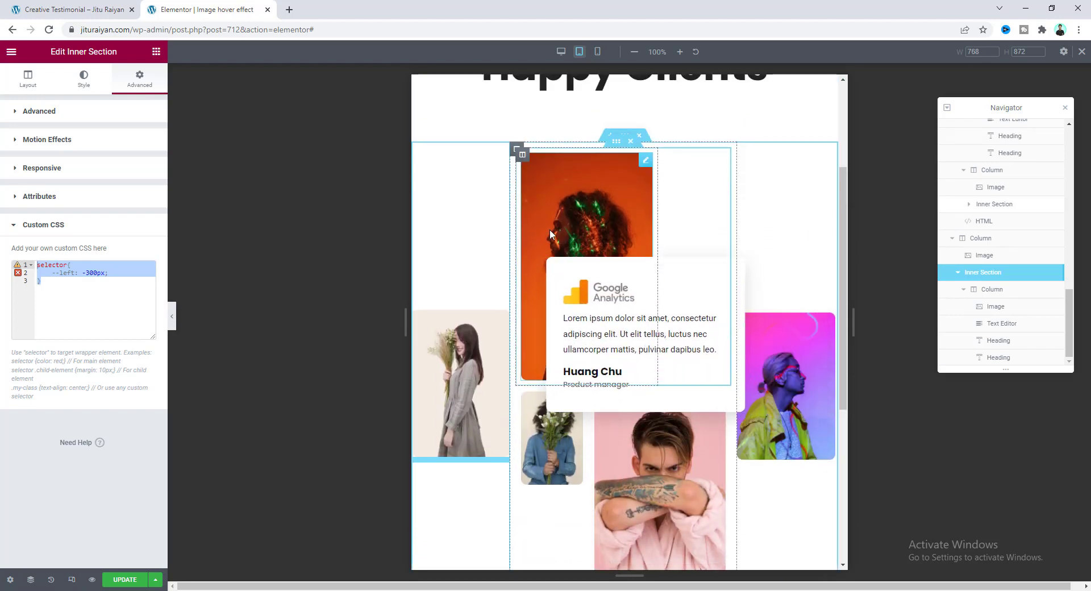
# Set the orange gallery image's tablet height to 250 px
pyautogui.click(544, 240)
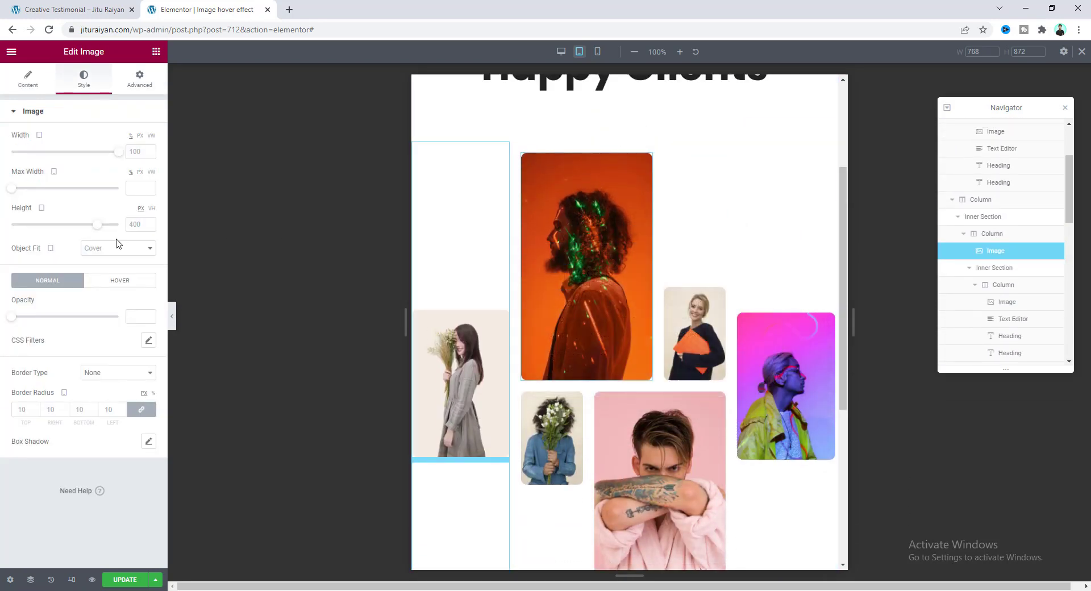
pyautogui.click(140, 224)
pyautogui.write('250')
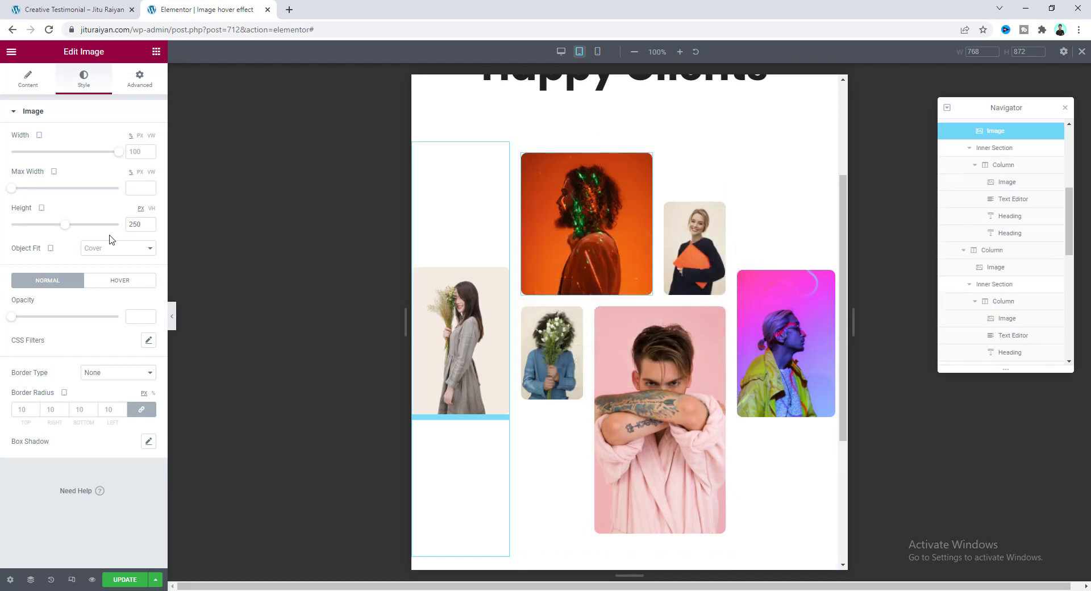
pyautogui.moveTo(636, 354)
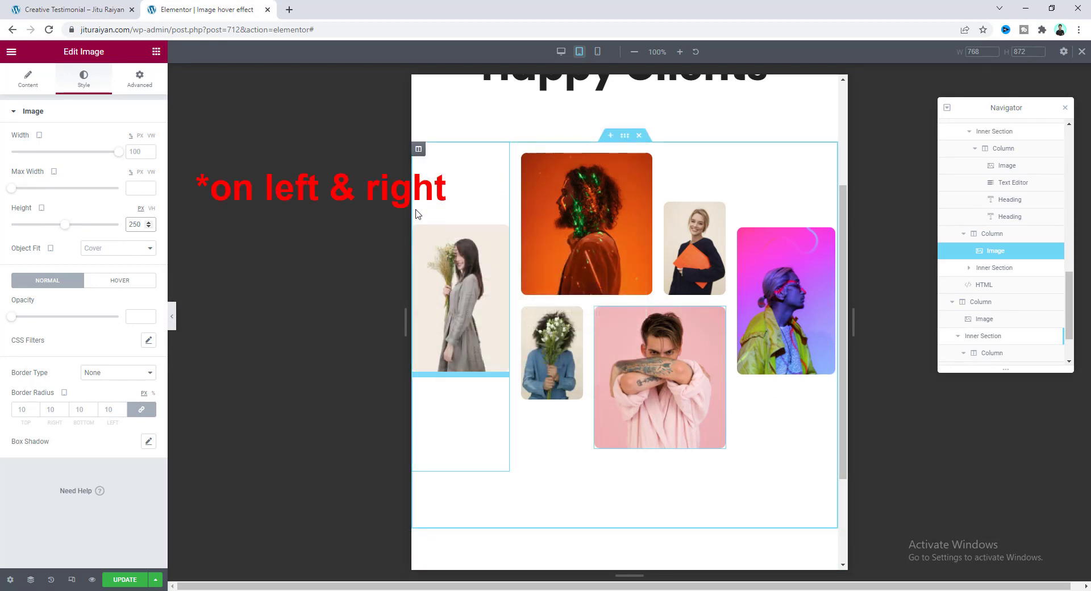
pyautogui.moveTo(827, 311)
pyautogui.scroll(2, 795, 329)
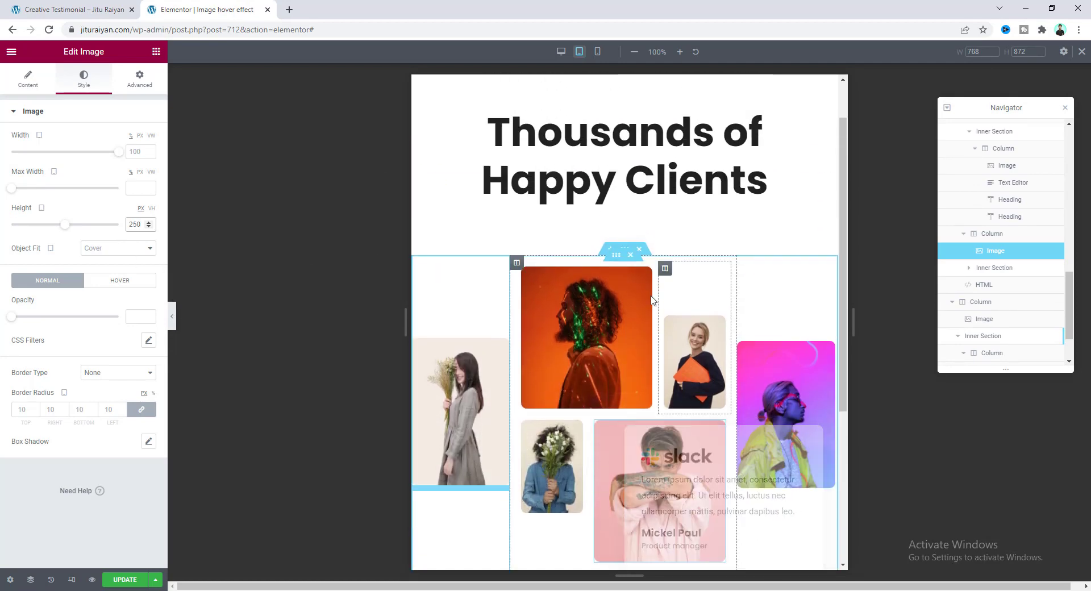
pyautogui.click(624, 249)
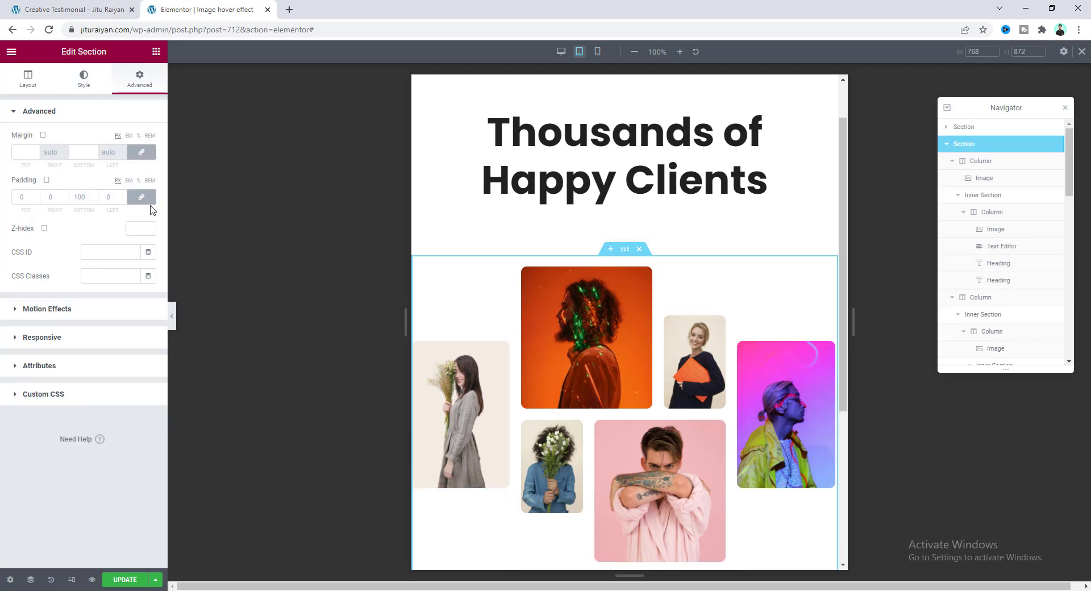
# Set the gallery section's tablet padding to 20 px left/right and 100 px bottom
pyautogui.write('20')
pyautogui.press('Tab')
pyautogui.press('Tab')
pyautogui.write('20')
pyautogui.click(80, 197)
pyautogui.write('100')
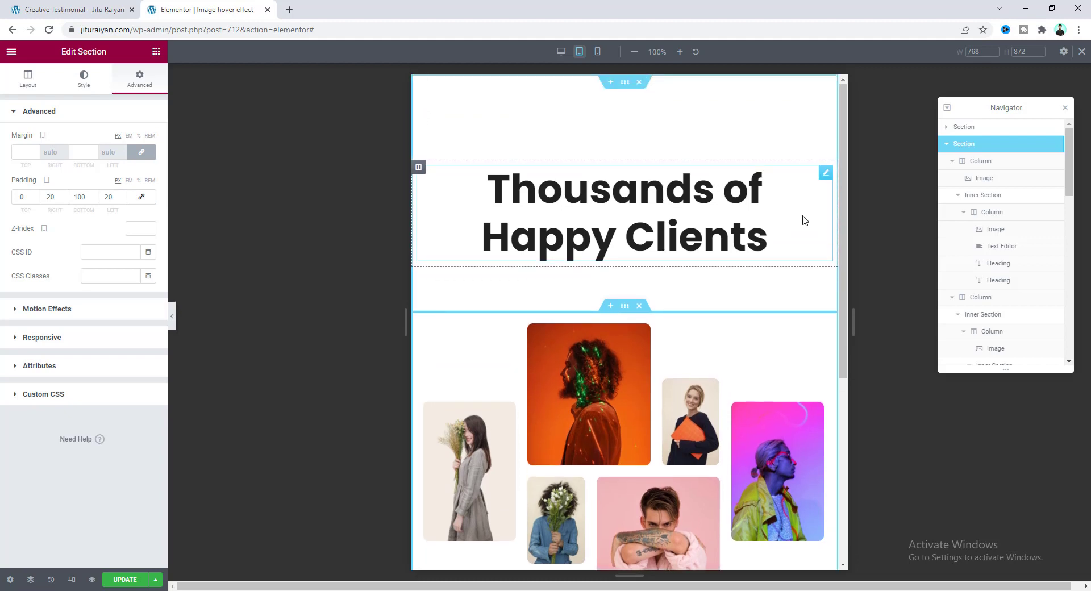
pyautogui.scroll(-3, 798, 215)
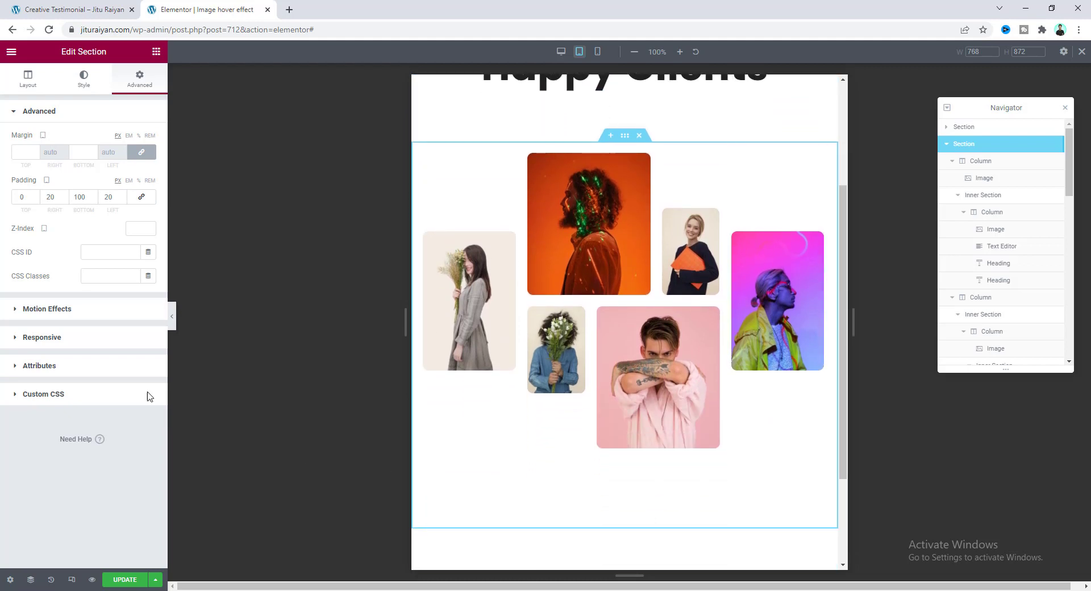
# Switch to the mobile preview and scroll through the stacked gallery images
pyautogui.click(597, 52)
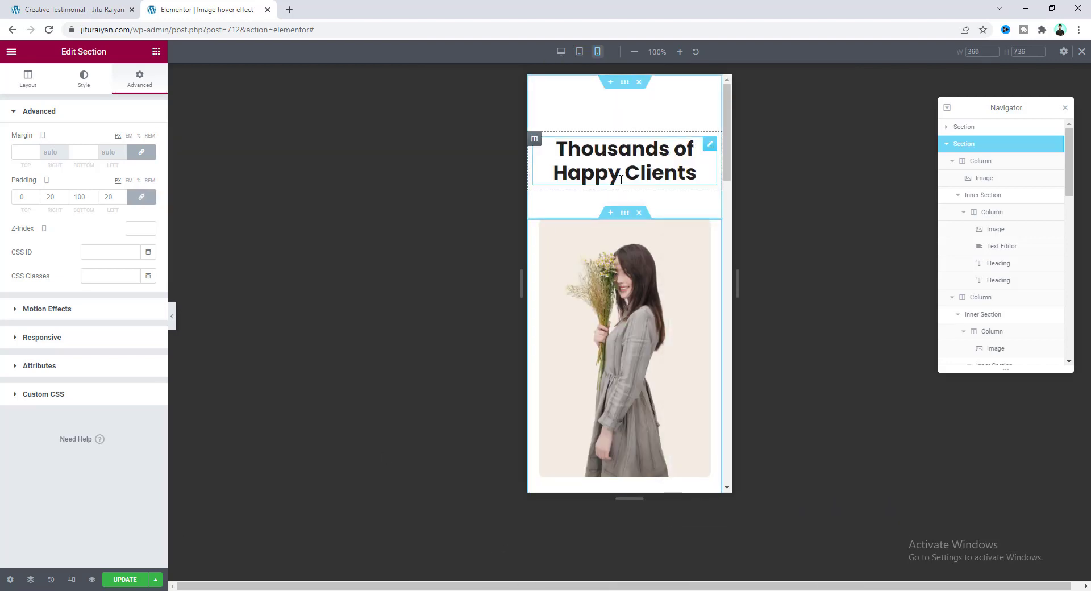
pyautogui.scroll(-2, 632, 310)
pyautogui.scroll(-2, 632, 312)
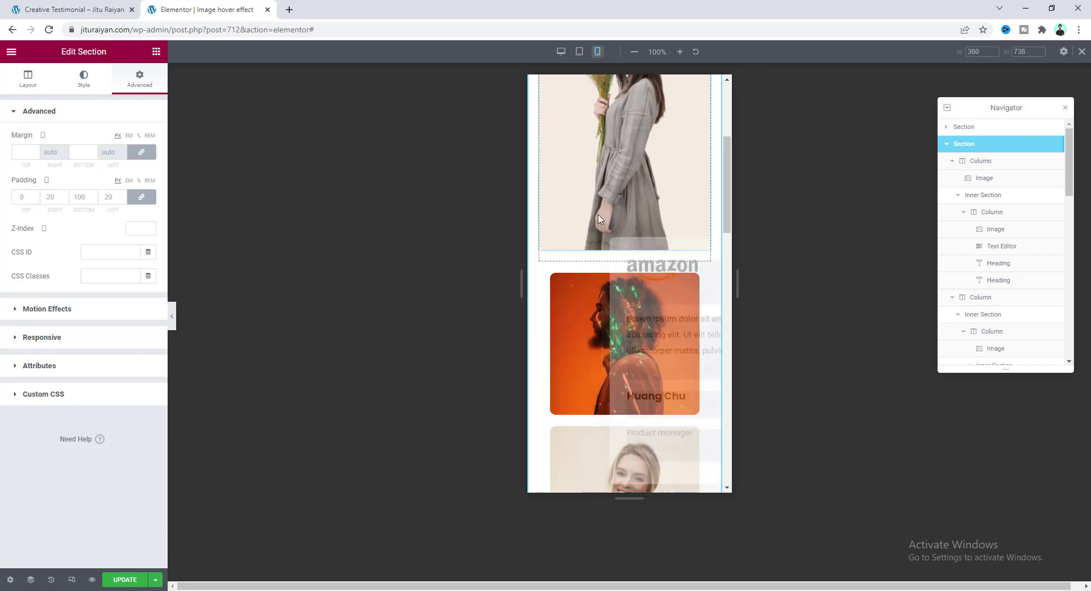
pyautogui.moveTo(598, 206)
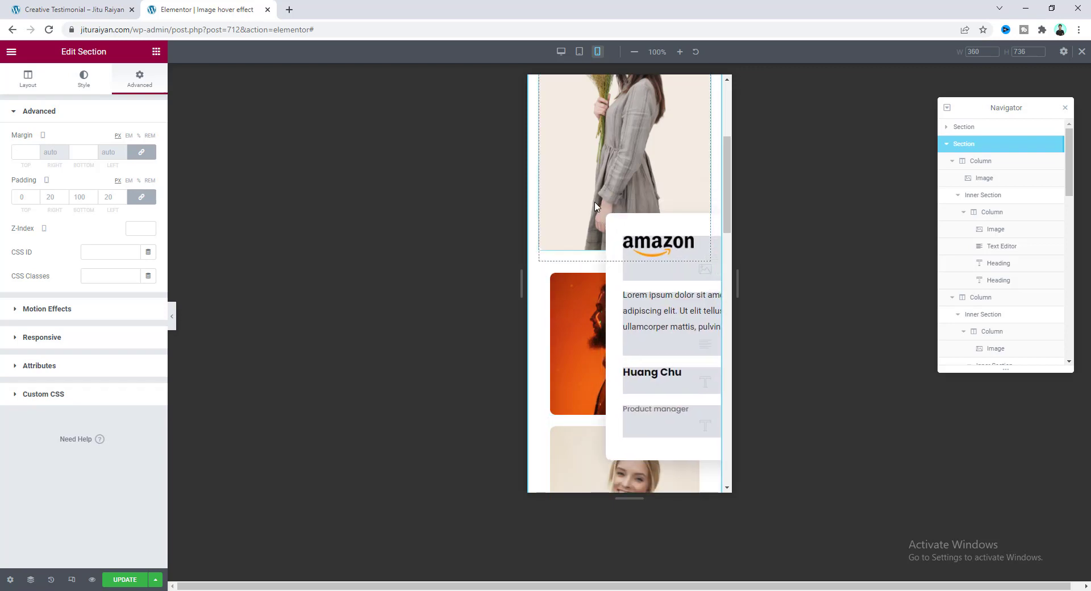
# Select the gallery section in Navigator and expand its Custom CSS editor in mobile view
pyautogui.scroll(1, 586, 221)
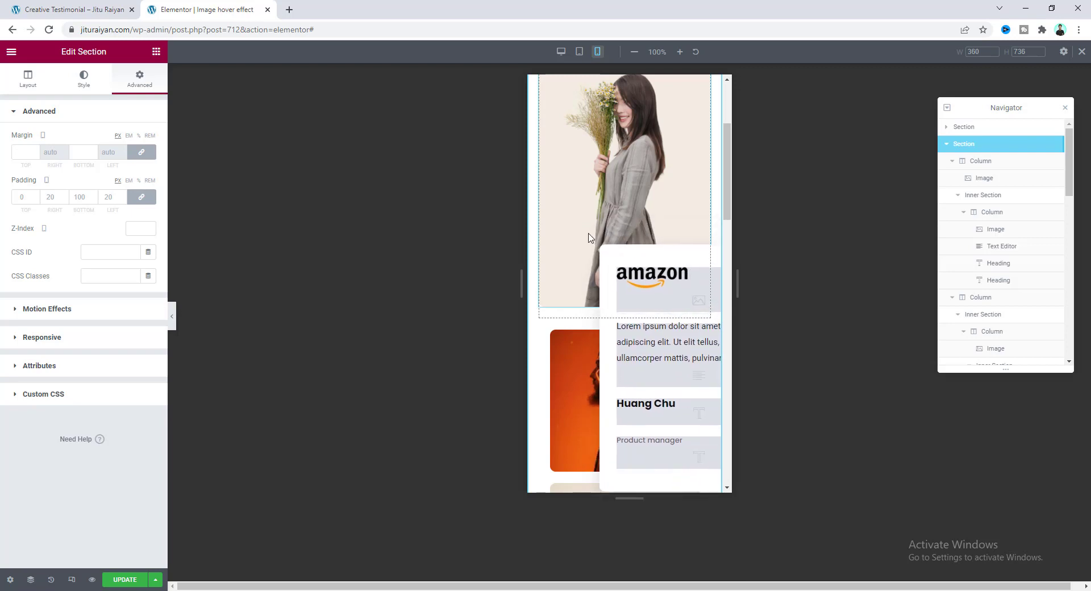
pyautogui.click(988, 146)
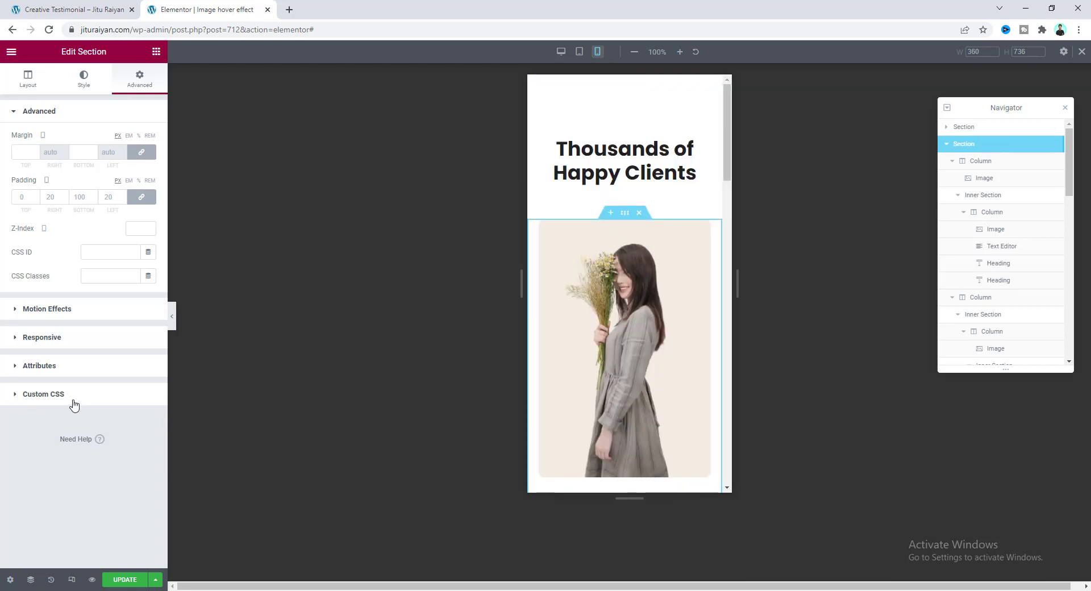
pyautogui.click(74, 403)
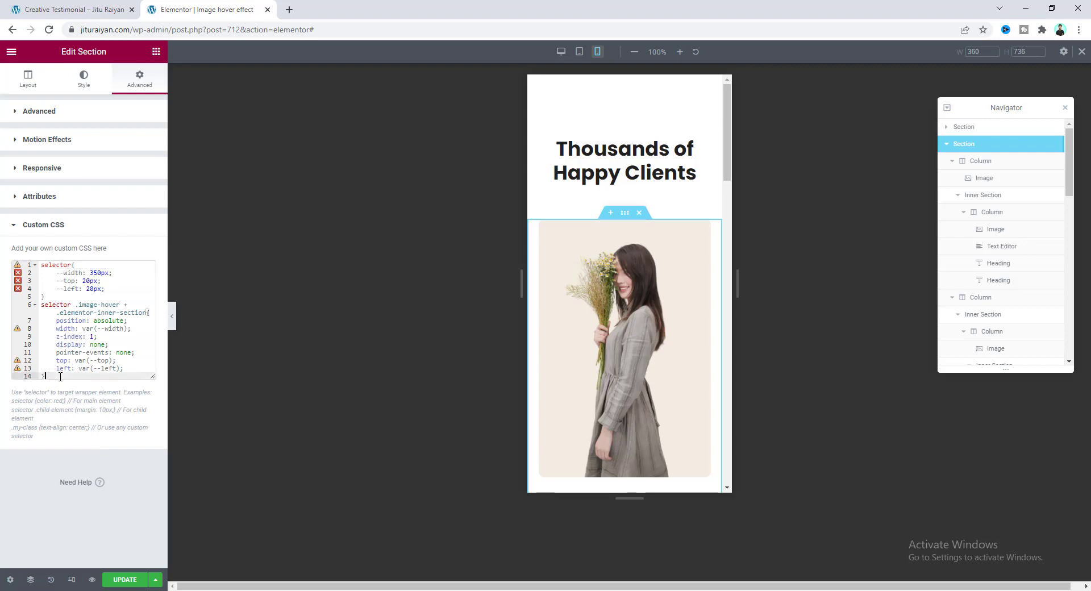
pyautogui.write('@media (max-width: 767px){ selector .image-hover{     margin-bottom: 20px !important; } selector .image-hover + .elementor-inner-section{     position: static;     width: 100%;     display: block !important;     opacity: 1 !important;     pointer-events: default;     box-shadow: none;     padding: 0;     transform: none !important; } }')
pyautogui.scroll(-8, 568, 368)
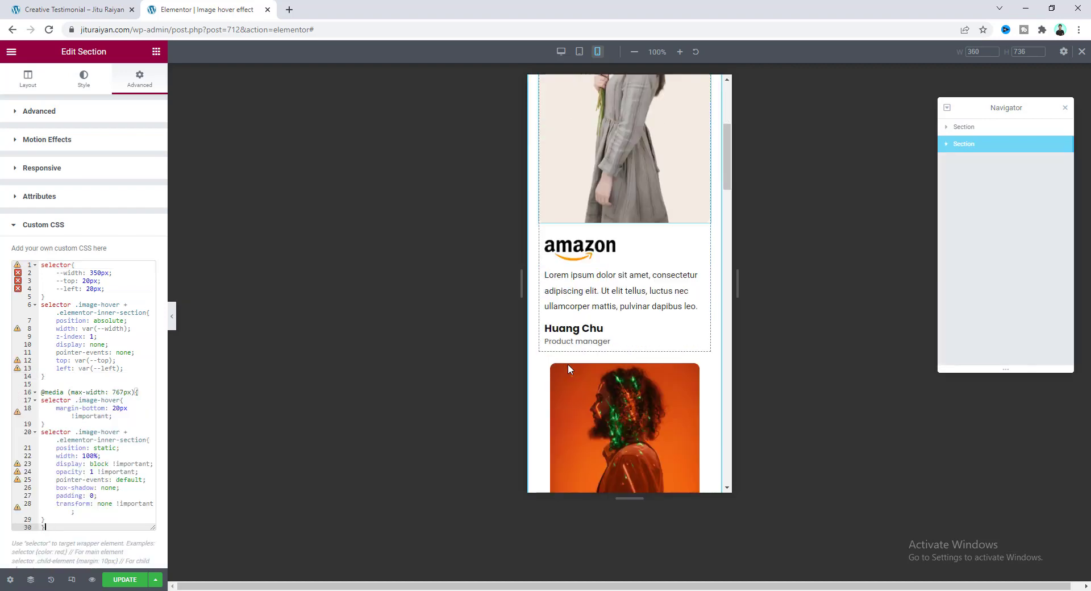
pyautogui.scroll(-20, 568, 368)
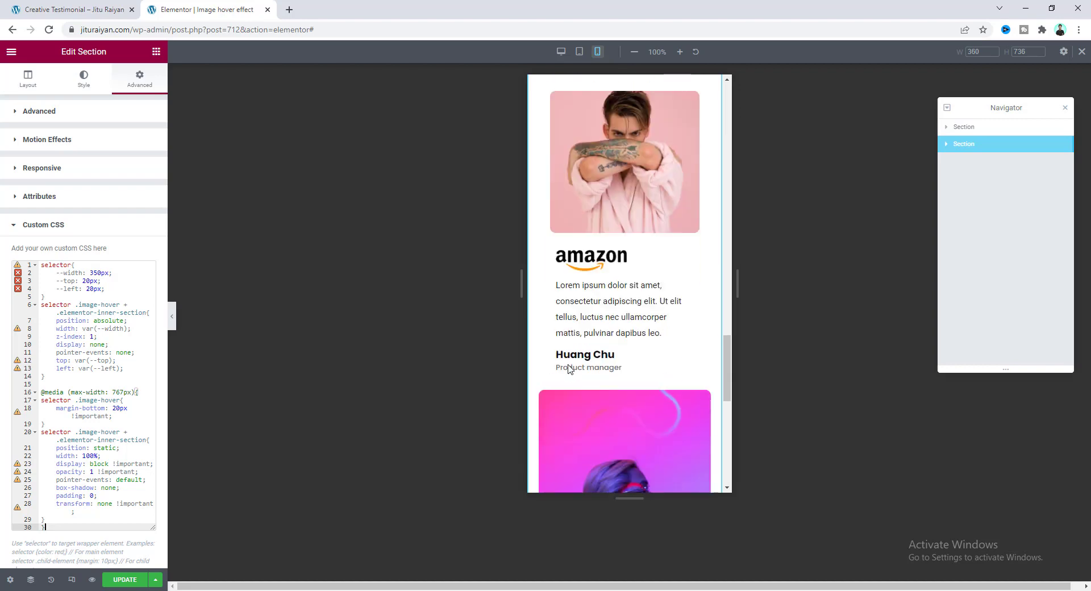
pyautogui.scroll(15, 568, 368)
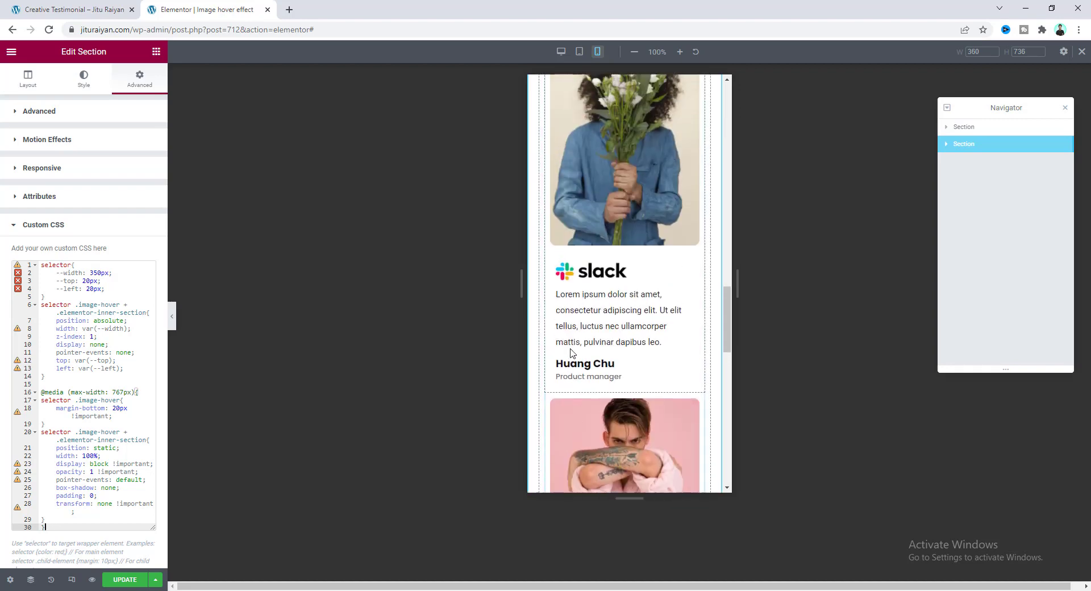
pyautogui.scroll(10, 621, 303)
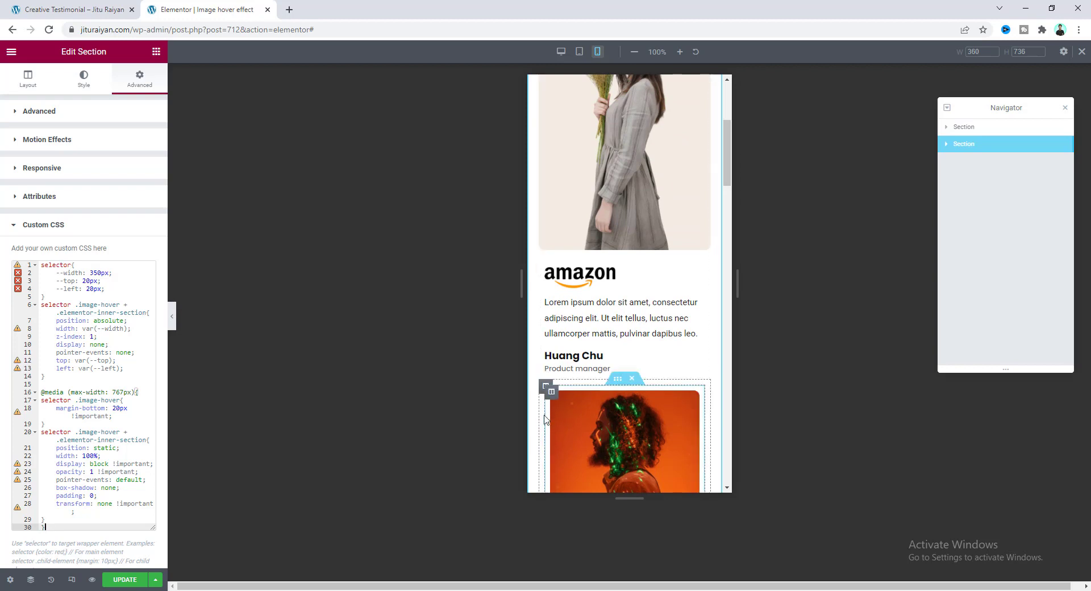
pyautogui.scroll(-1, 587, 404)
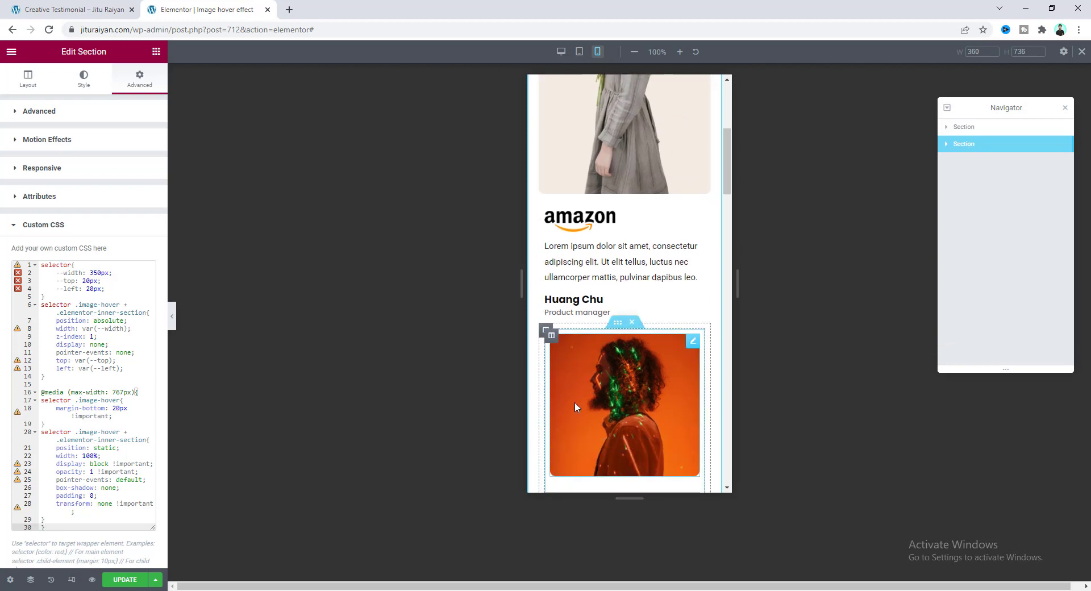
# Give the Google Analytics card's column 40 px bottom padding on mobile
pyautogui.click(546, 331)
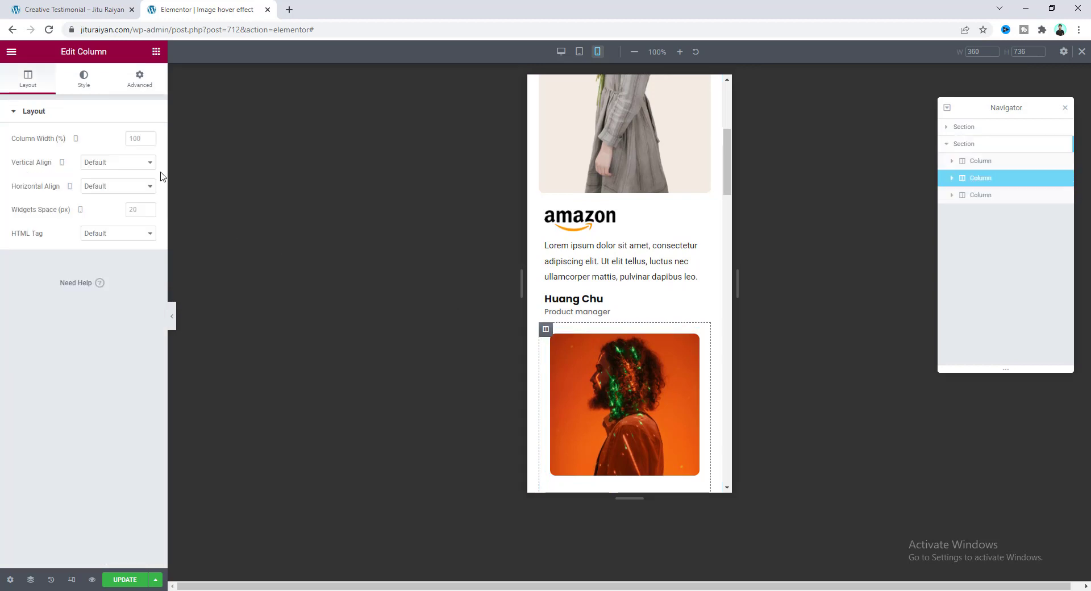
pyautogui.click(140, 79)
pyautogui.click(108, 198)
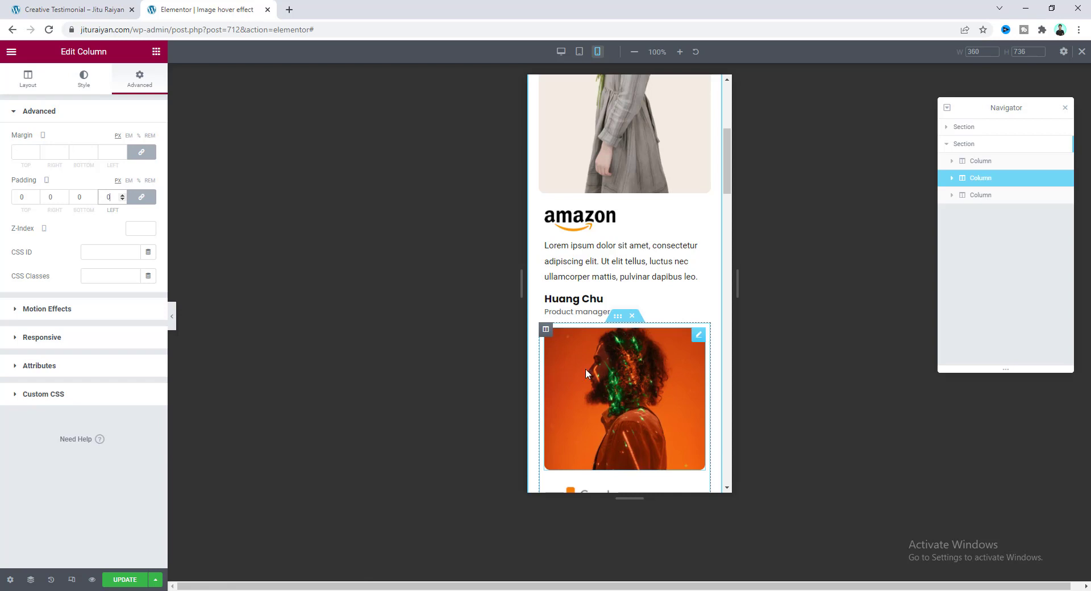
pyautogui.click(545, 330)
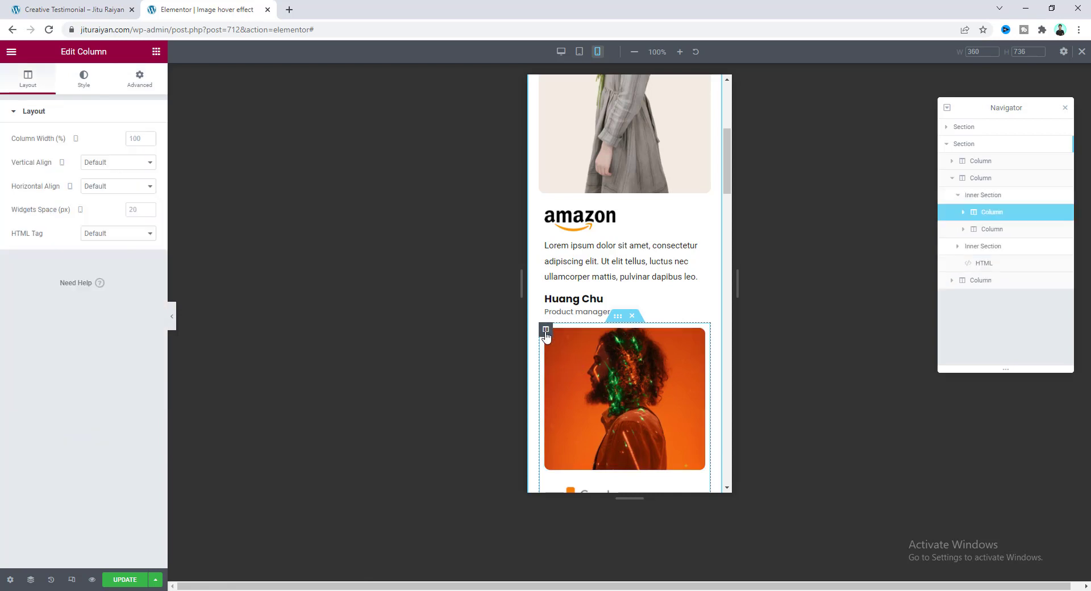
pyautogui.click(140, 78)
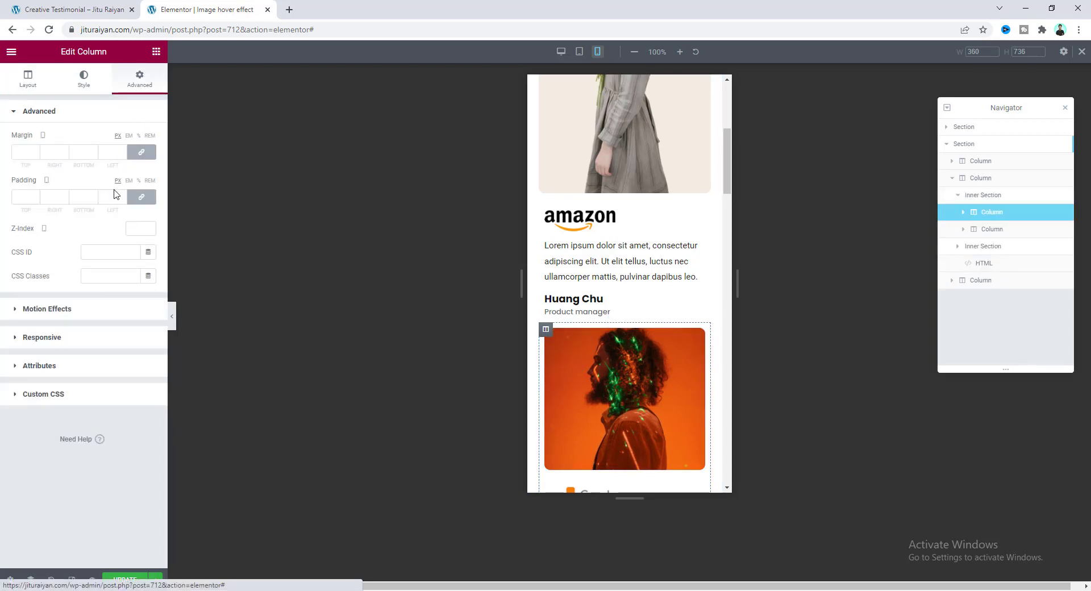
pyautogui.click(111, 195)
pyautogui.write('0')
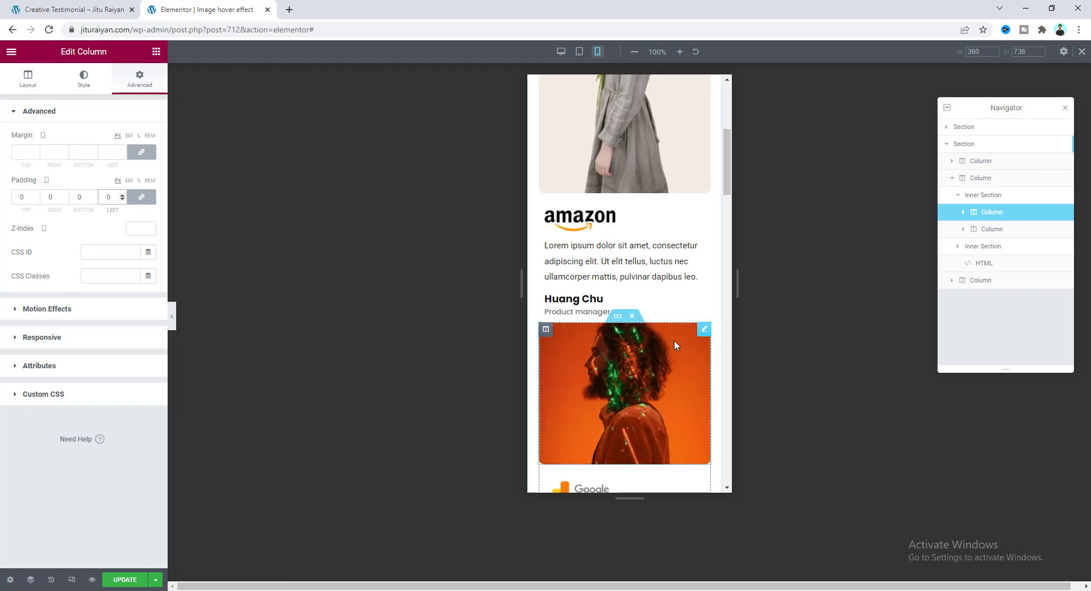
pyautogui.scroll(-4, 673, 341)
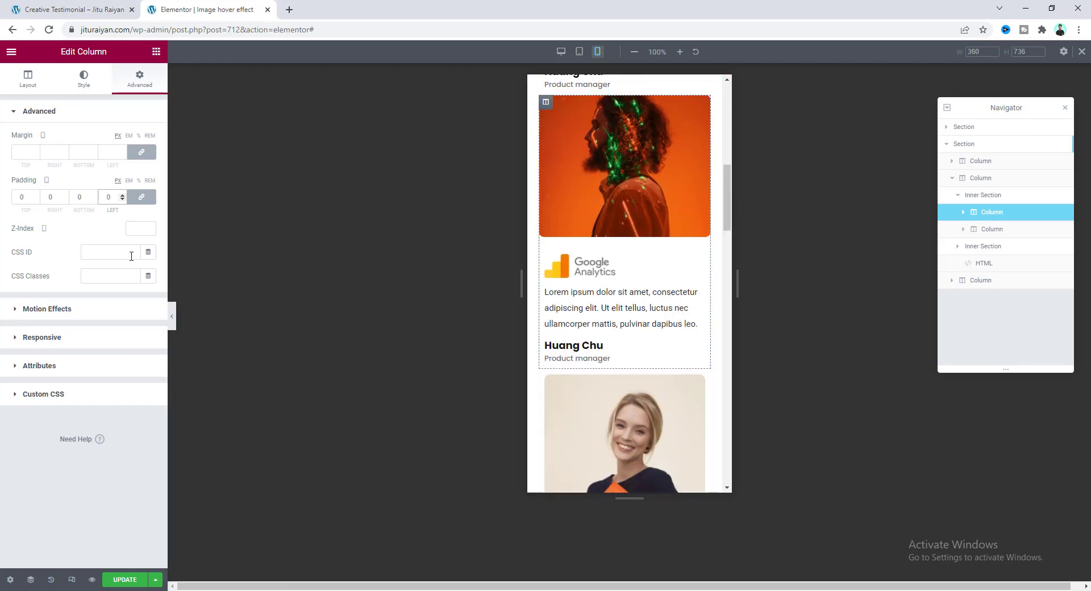
pyautogui.click(75, 197)
pyautogui.write('4')
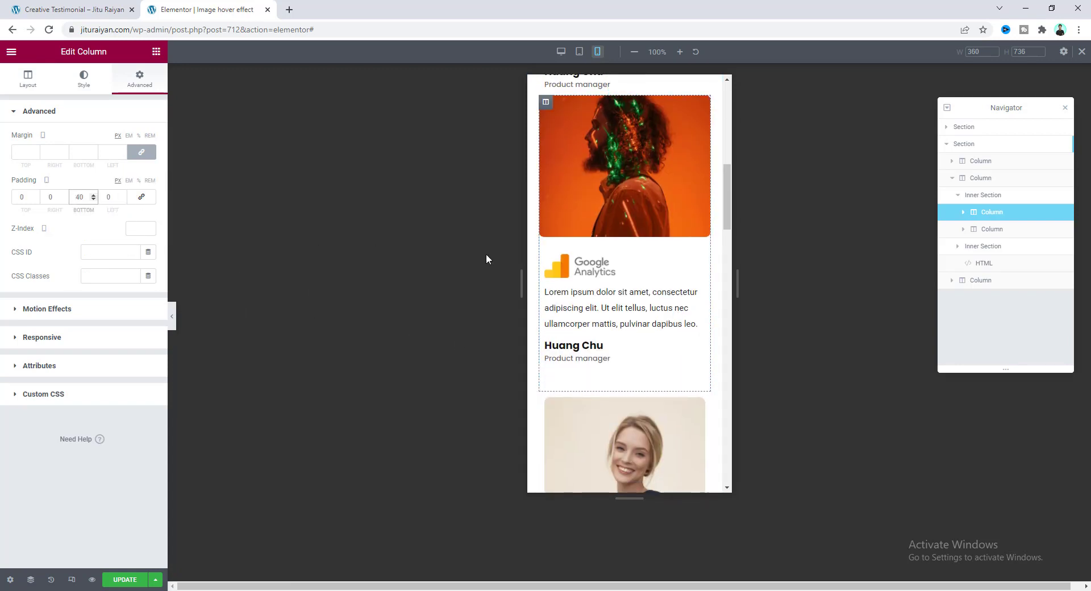
pyautogui.scroll(-6, 637, 316)
pyautogui.scroll(1, 637, 318)
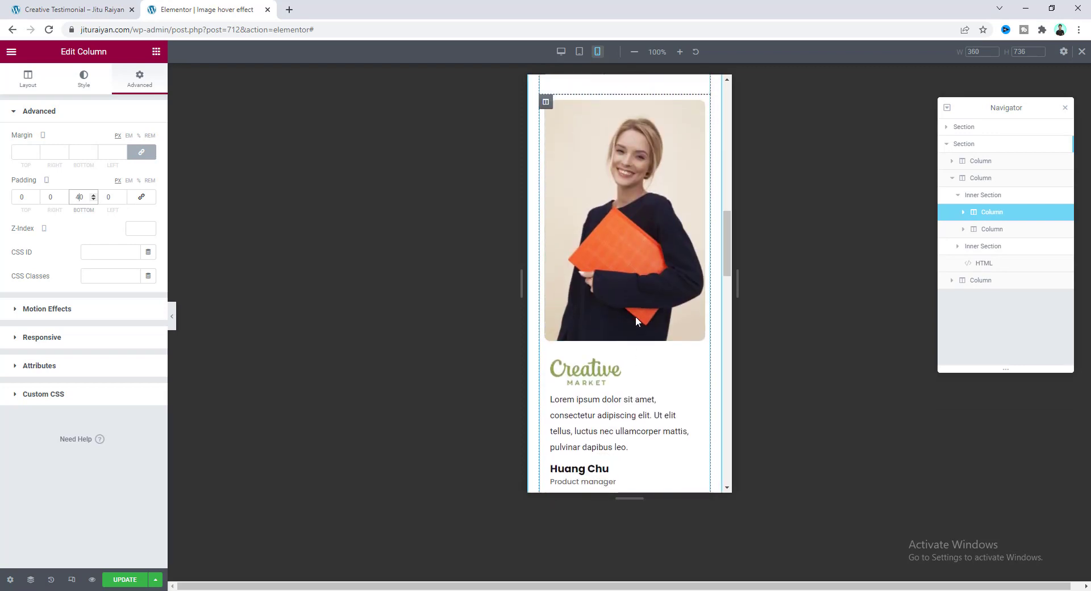
pyautogui.scroll(1, 637, 318)
# Give the Creative Market card's column 40 px bottom padding
pyautogui.click(544, 116)
pyautogui.click(139, 80)
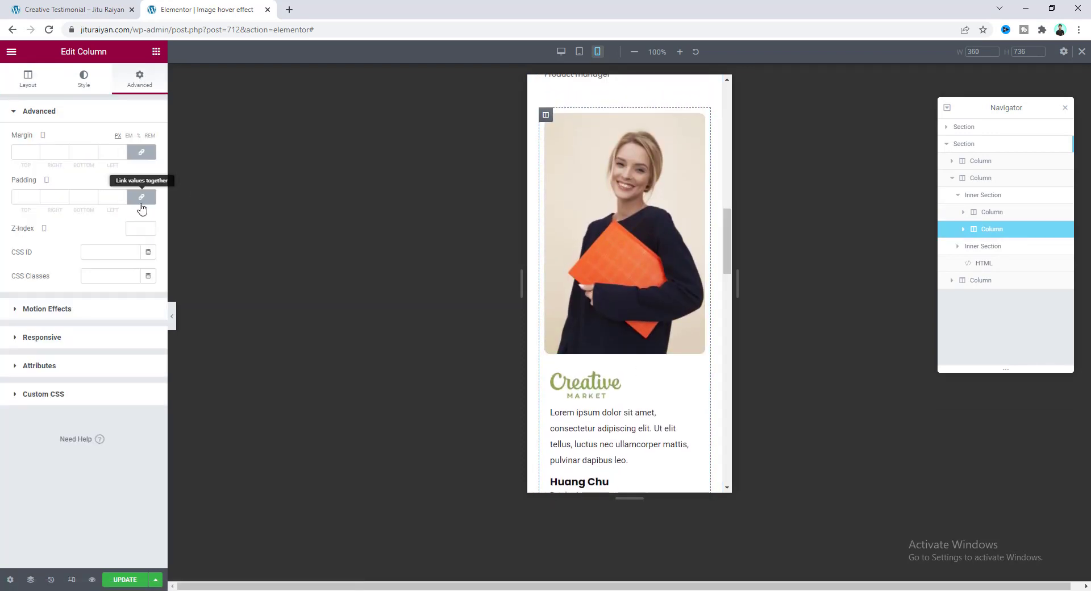
pyautogui.click(80, 197)
pyautogui.write('40')
pyautogui.scroll(-2, 599, 284)
pyautogui.scroll(-5, 599, 282)
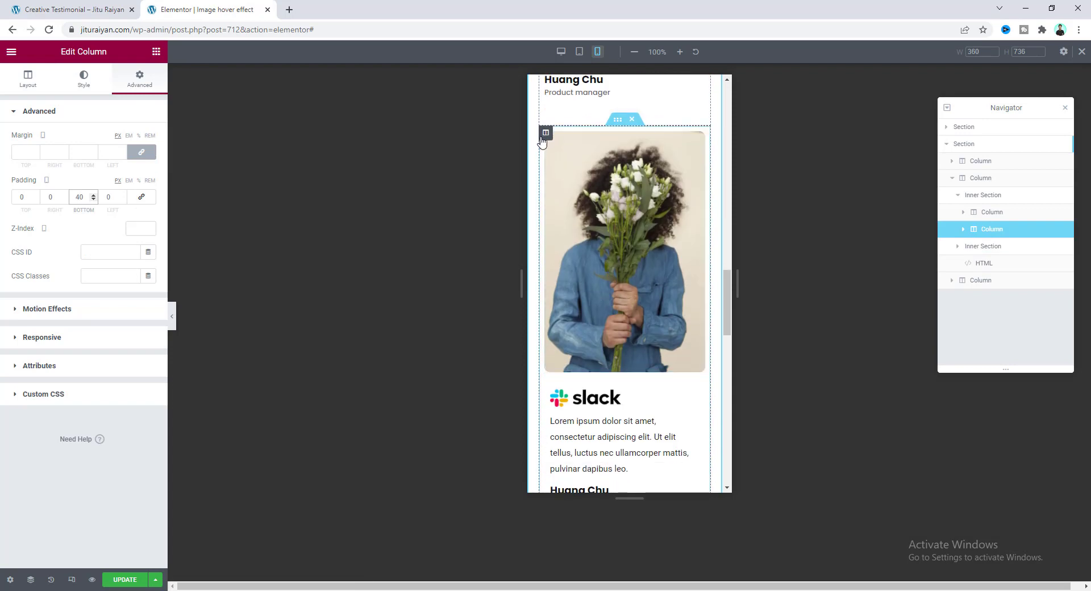
# Unlink the Slack card column's padding and set its bottom to 40 px
pyautogui.click(545, 132)
pyautogui.click(152, 81)
pyautogui.click(140, 196)
pyautogui.click(84, 196)
pyautogui.write('0')
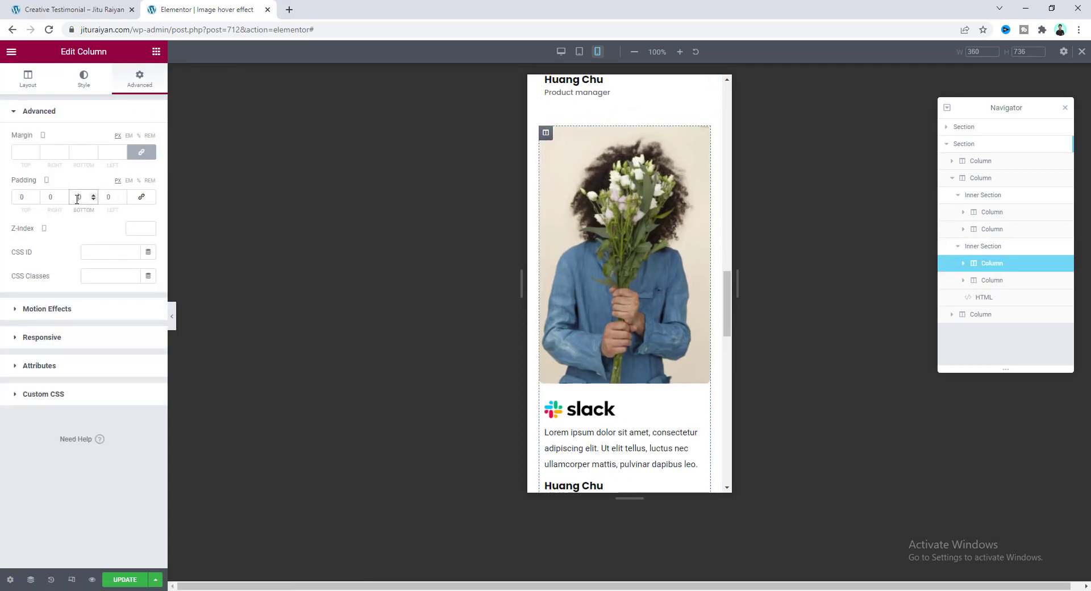
pyautogui.scroll(-2, 602, 284)
pyautogui.write('40')
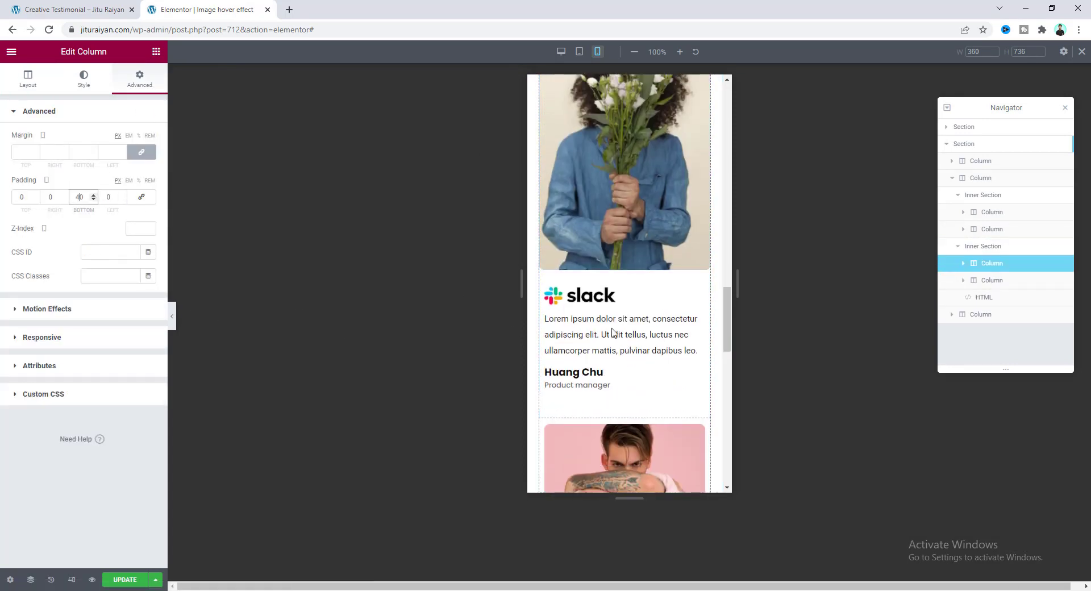
pyautogui.scroll(-6, 602, 318)
pyautogui.scroll(2, 580, 303)
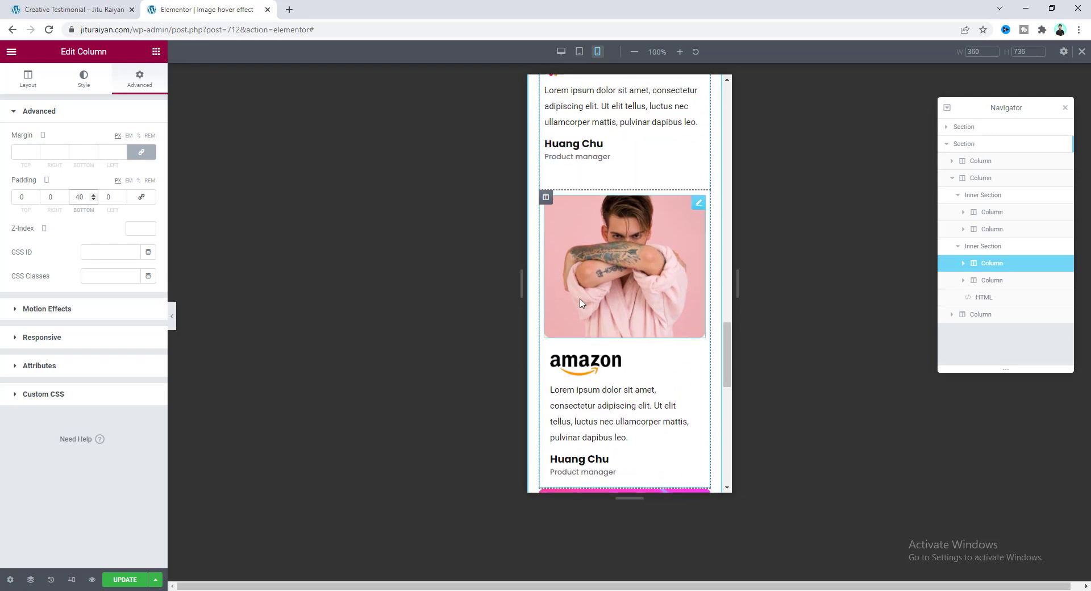
# Unlink the amazon card column's padding and set its bottom to 40 px
pyautogui.click(546, 199)
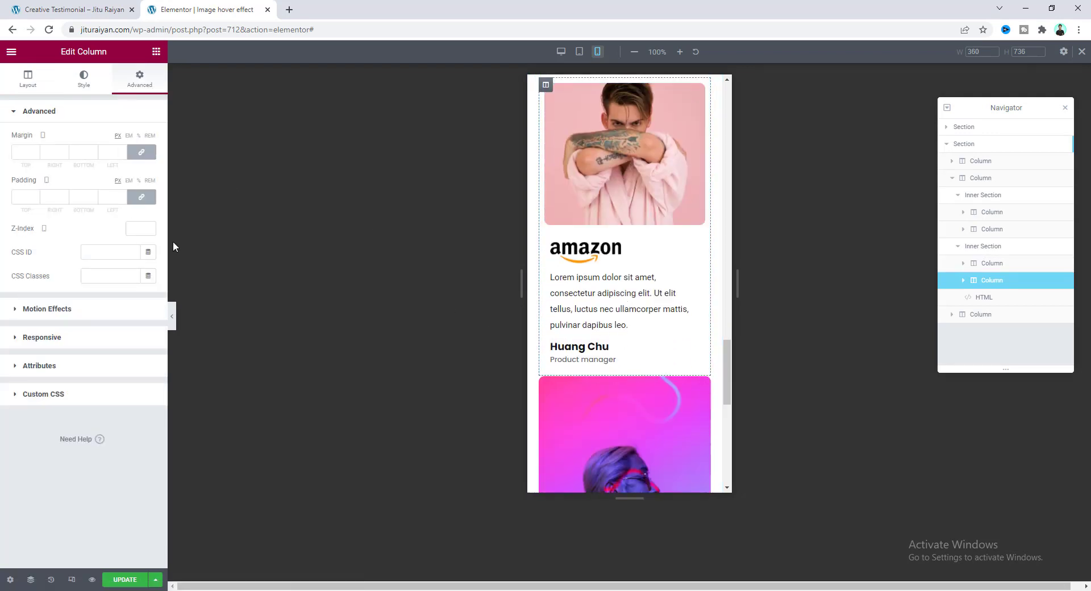
pyautogui.click(143, 198)
pyautogui.click(78, 196)
pyautogui.write('40')
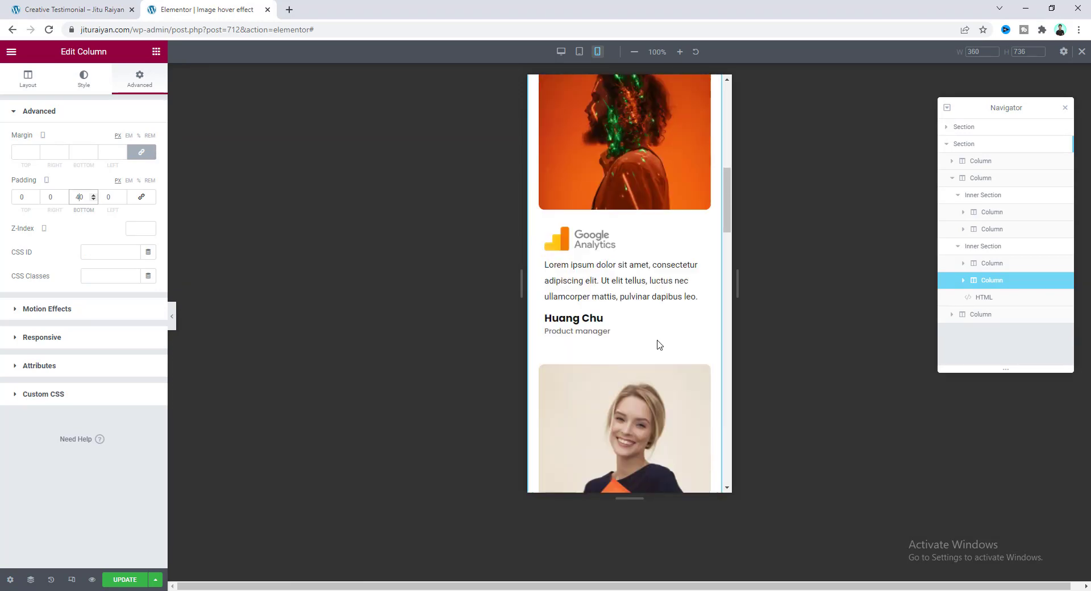
pyautogui.scroll(-5, 656, 343)
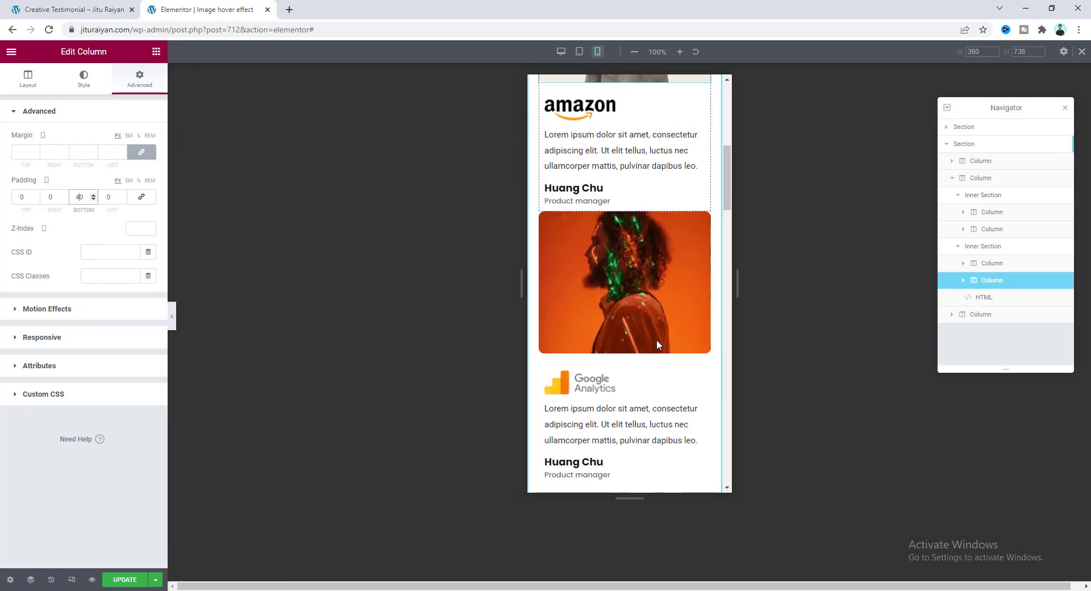
# Select the Google Analytics card's image and edit its Style height
pyautogui.click(610, 267)
pyautogui.click(84, 80)
pyautogui.click(137, 225)
# Set the card image height to 400 px on mobile
pyautogui.write('400')
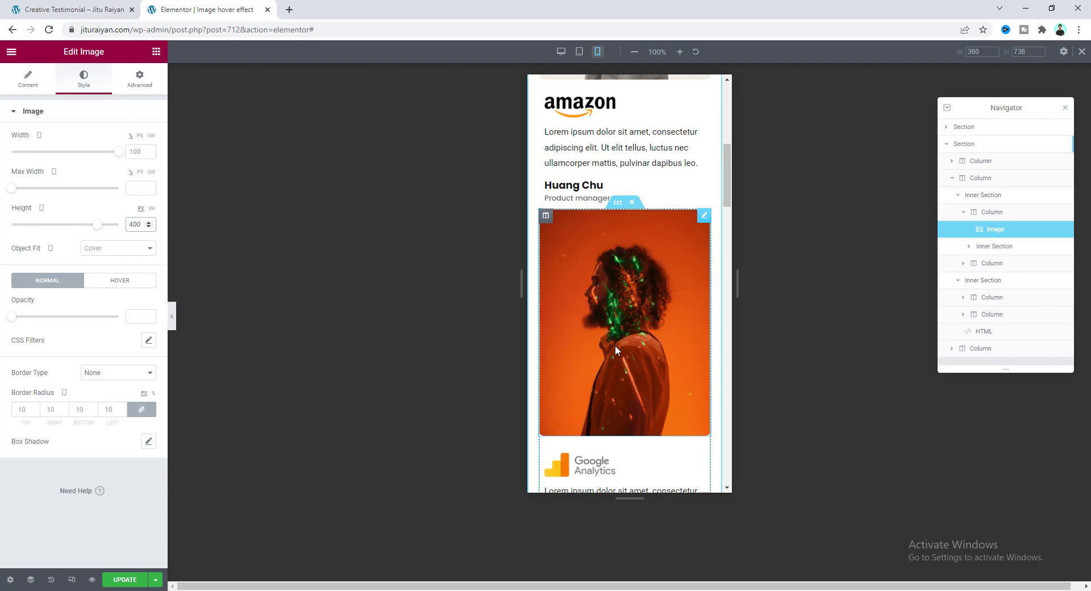
pyautogui.scroll(-15, 615, 346)
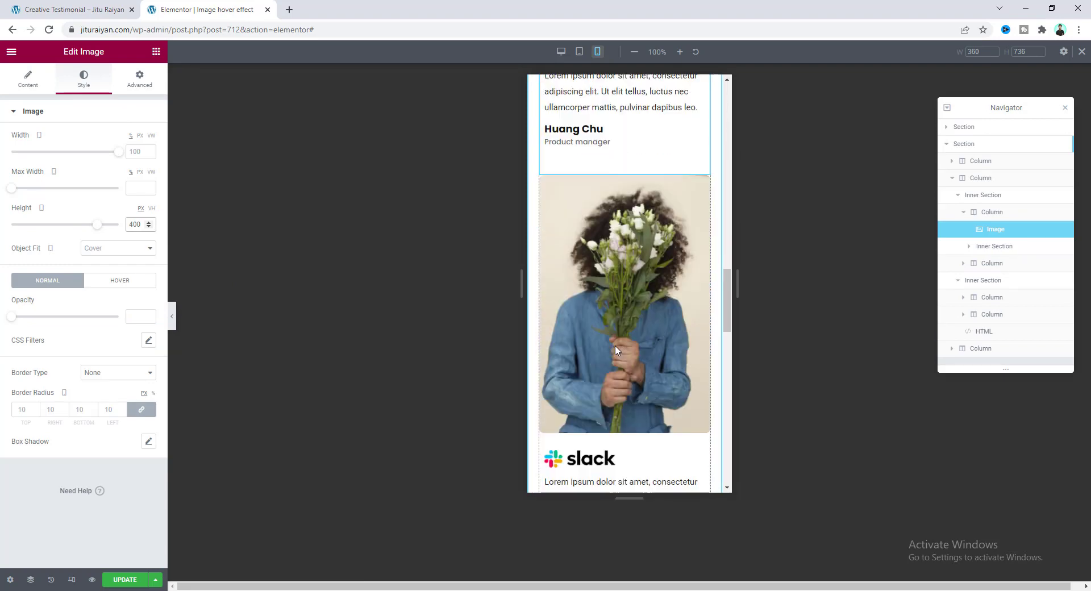
pyautogui.scroll(5, 611, 348)
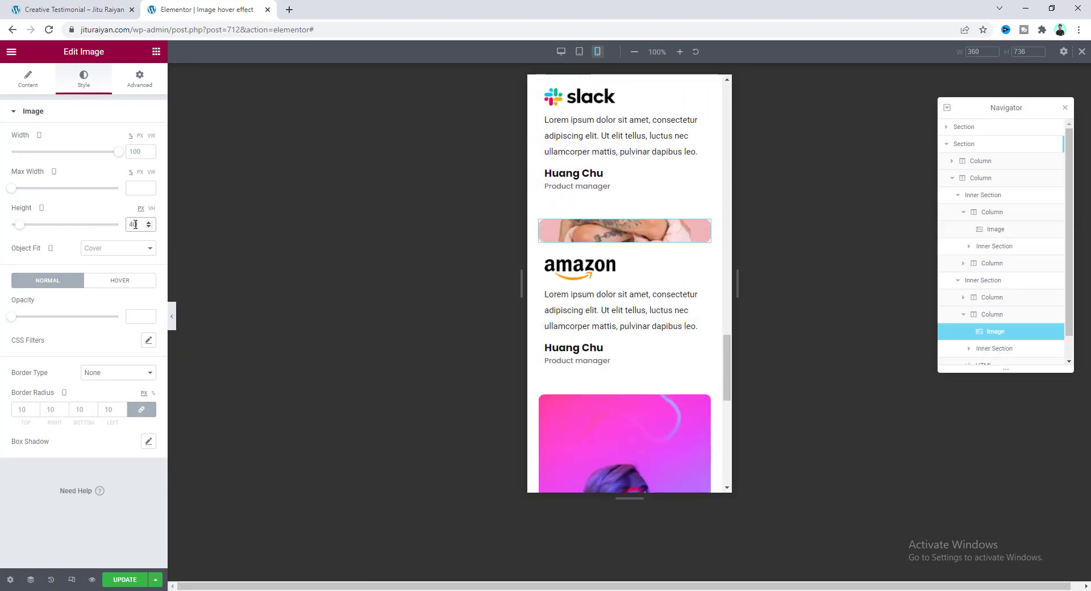
pyautogui.scroll(15, 603, 326)
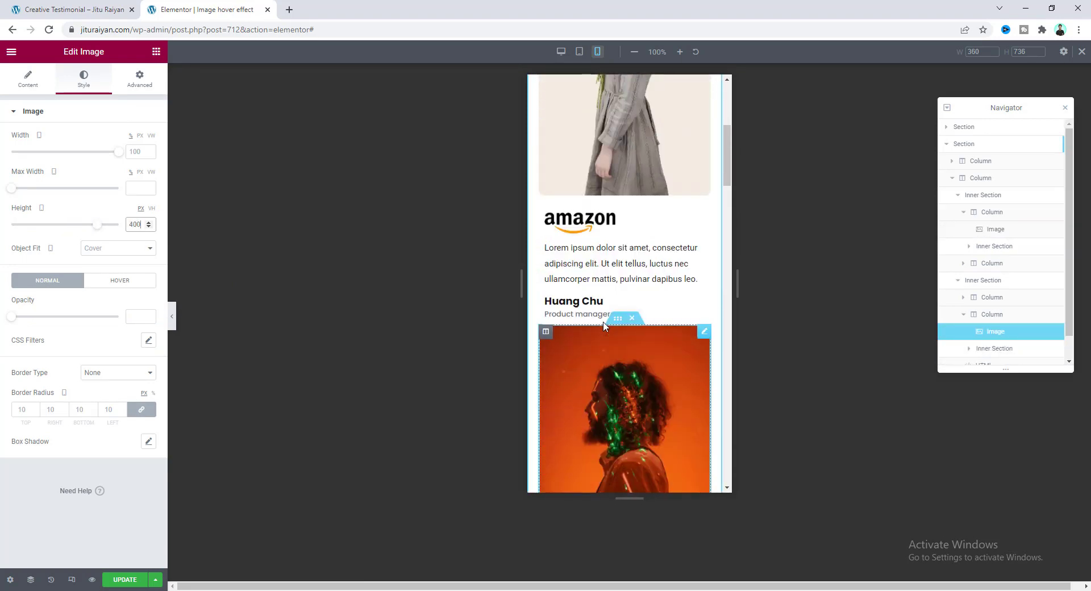
pyautogui.scroll(-2, 603, 327)
pyautogui.scroll(3, 596, 298)
# Unlink the first amazon card column's padding and set its bottom to 40 px
pyautogui.click(546, 170)
pyautogui.scroll(-2, 546, 173)
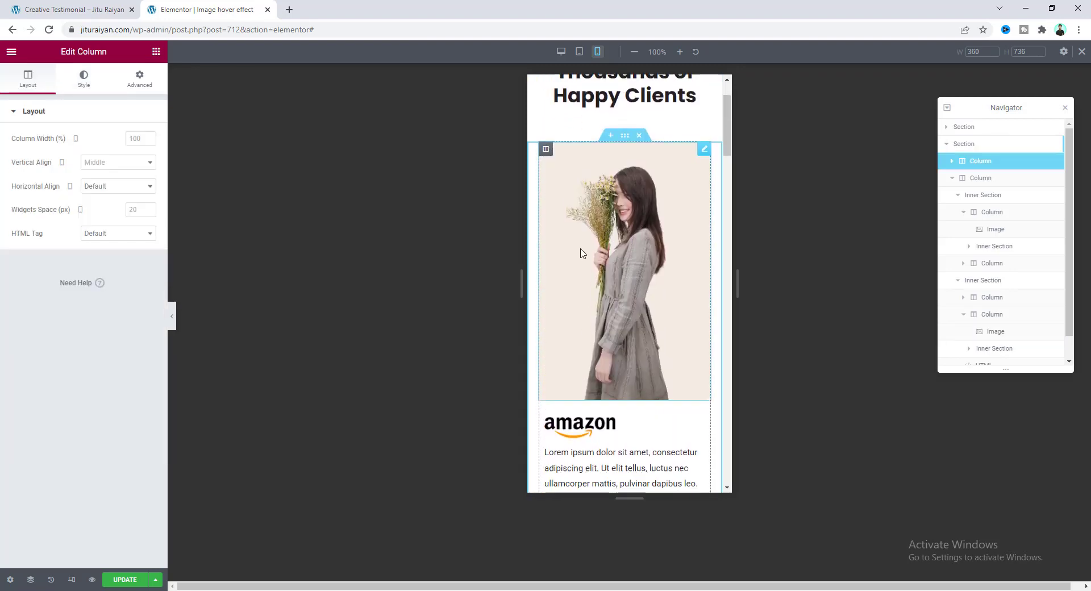
pyautogui.click(139, 79)
pyautogui.click(138, 198)
pyautogui.click(82, 197)
pyautogui.write('40')
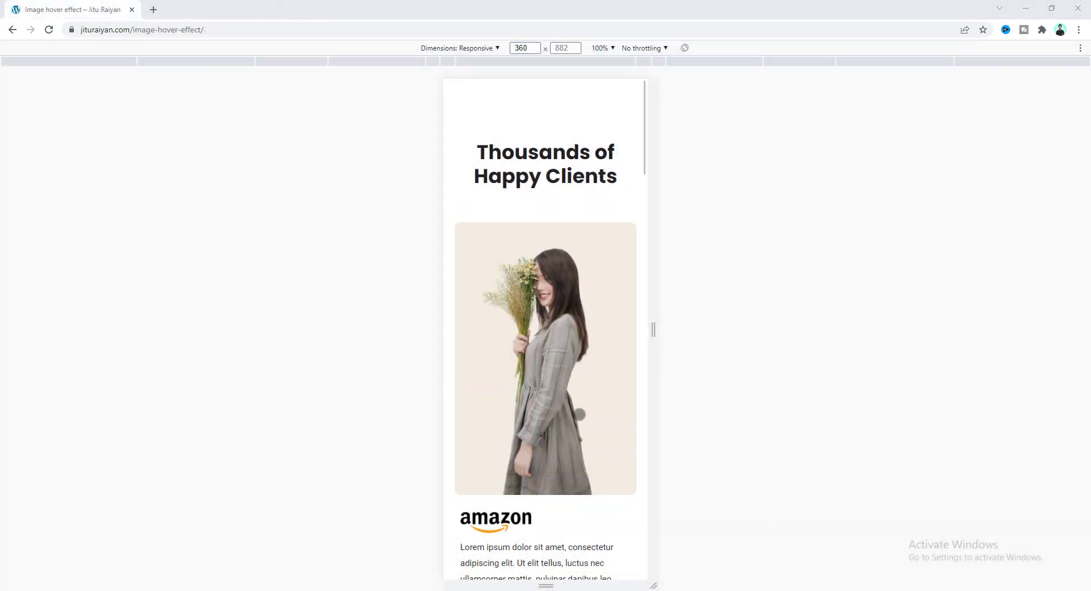
# Scroll down the 360 px live page past the stacked Creative Market, amazon and slack cards
pyautogui.scroll(-18, 579, 414)
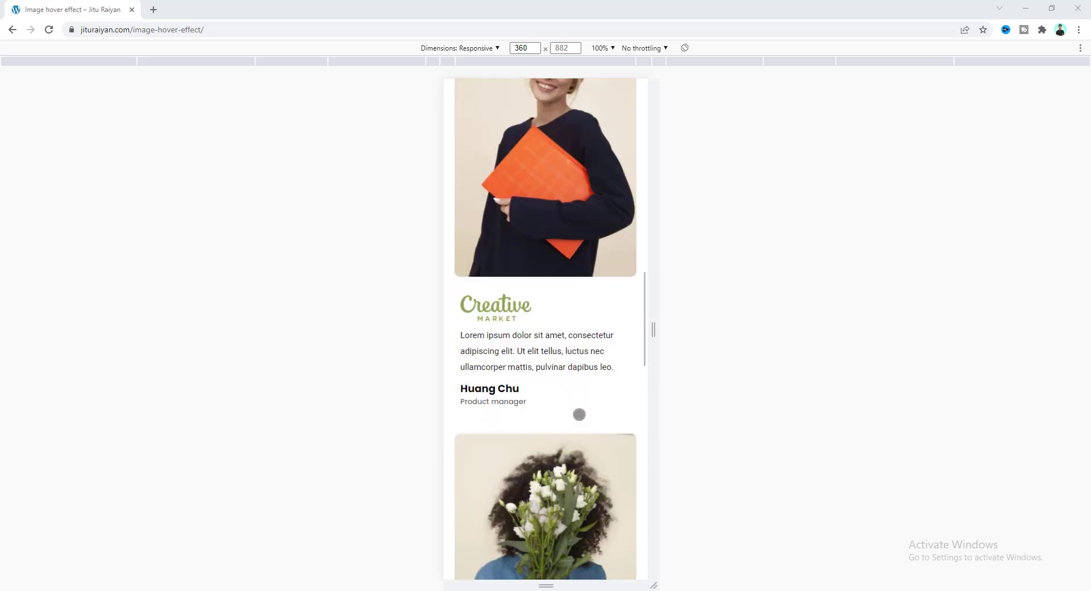
pyautogui.scroll(-18, 579, 414)
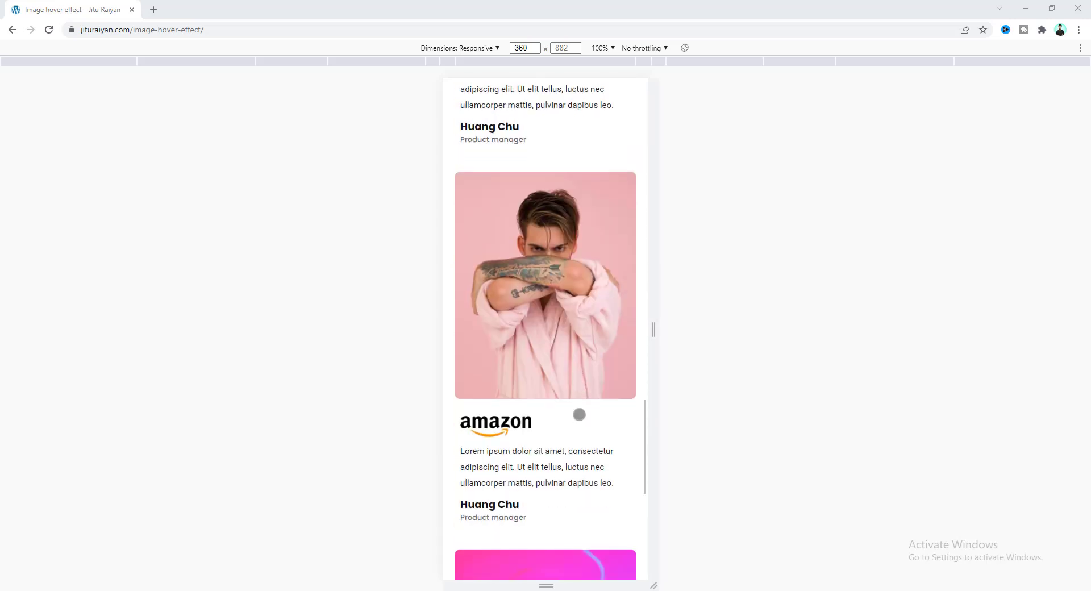
pyautogui.scroll(-3, 579, 414)
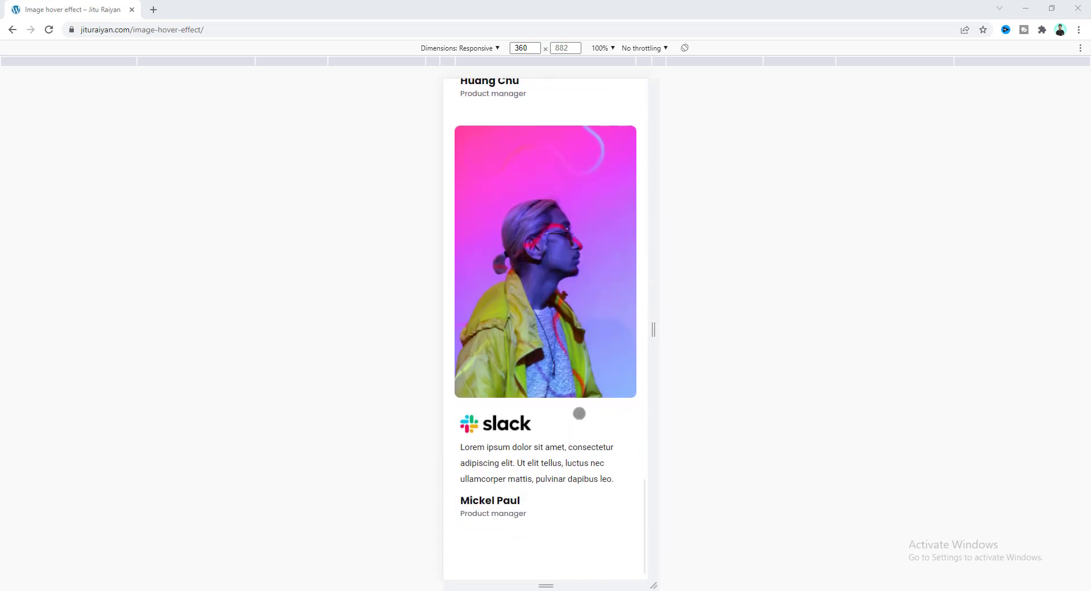